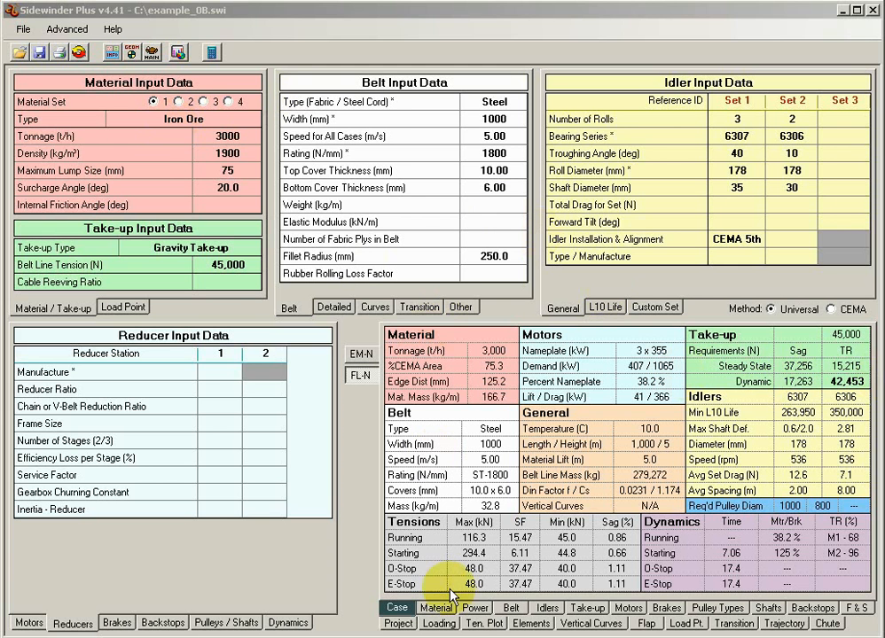
# - Display the flooded belt case in the material cross-section and compare its tonnage with the material tonnage input
pyautogui.click(435, 607)
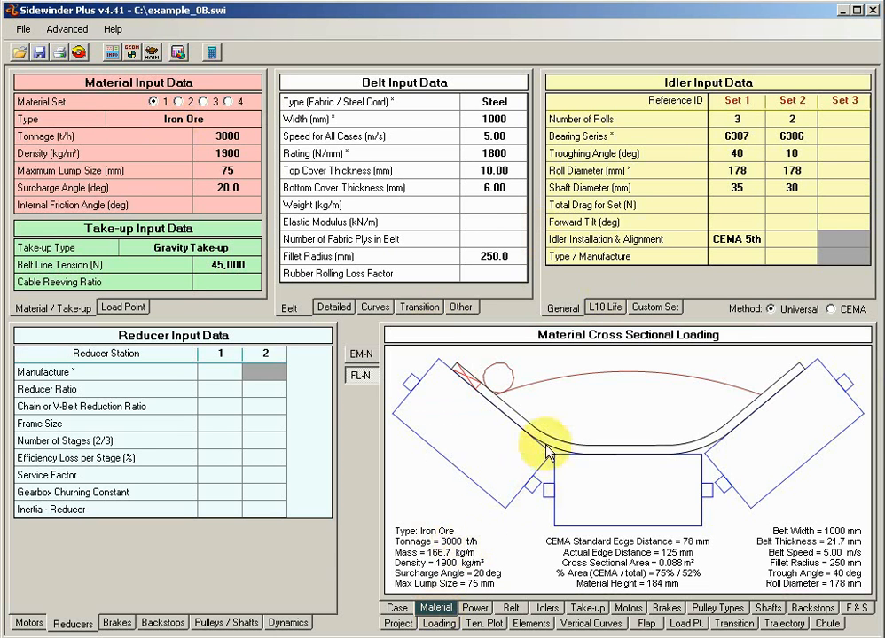
pyautogui.rightClick(576, 397)
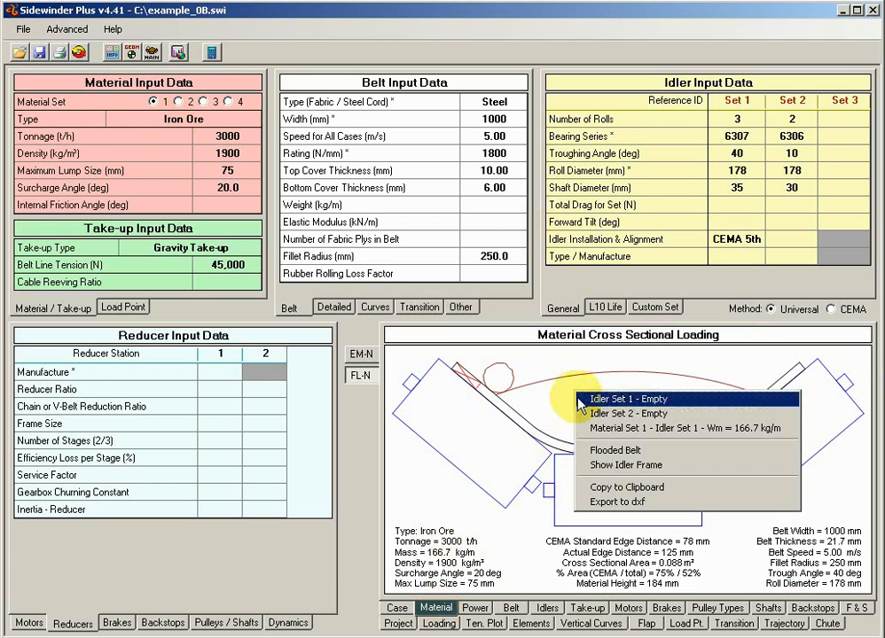
pyautogui.click(644, 452)
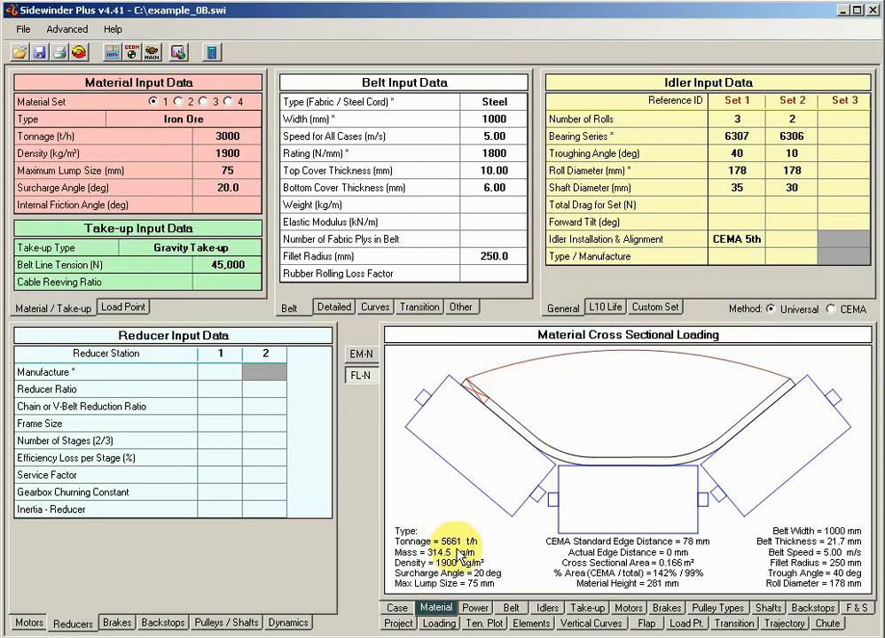
pyautogui.rightClick(573, 418)
pyautogui.click(629, 438)
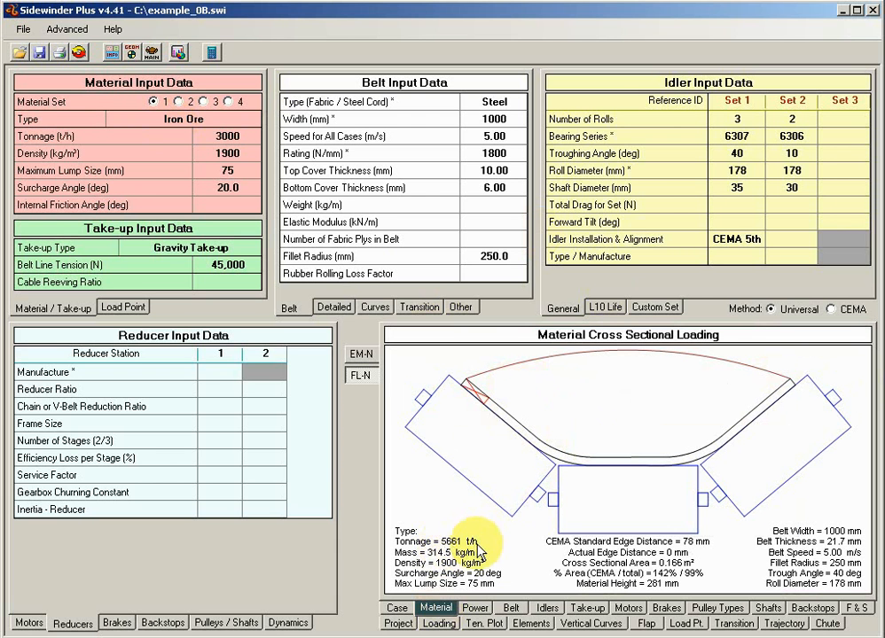
pyautogui.click(229, 135)
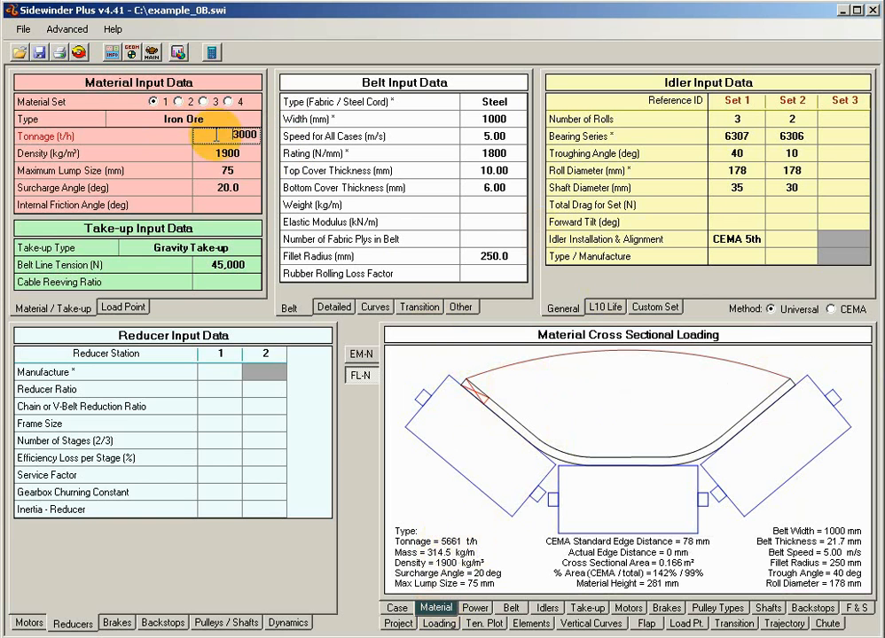
pyautogui.click(209, 137)
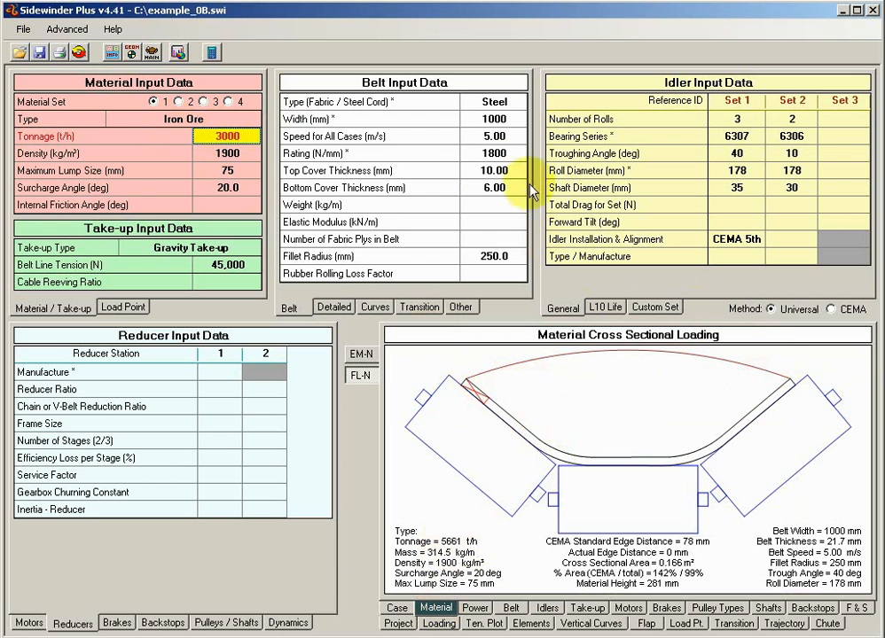
# - Open the project's structural loads inputs and review the flooded belt density, surcharge angle and frictional condition fields
pyautogui.click(113, 53)
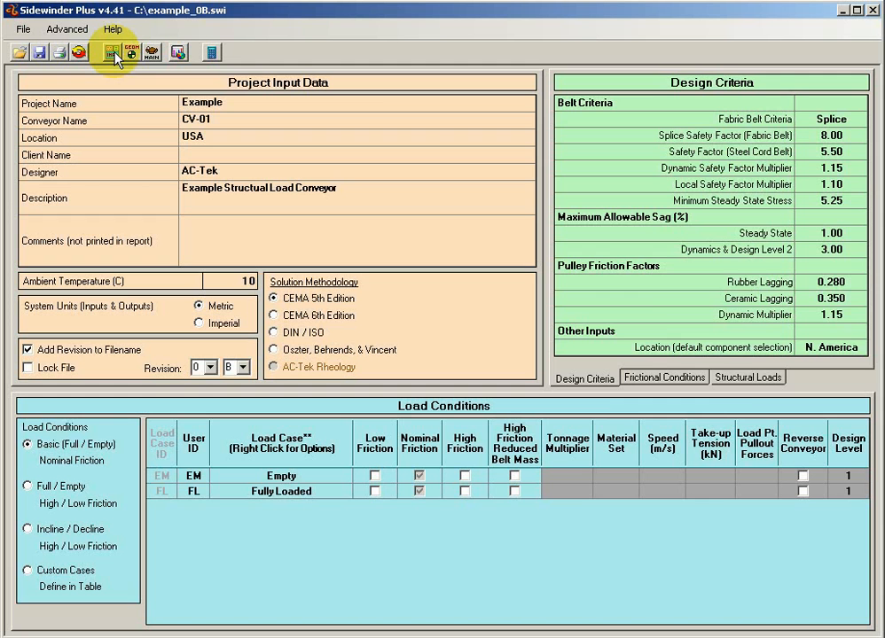
pyautogui.click(744, 379)
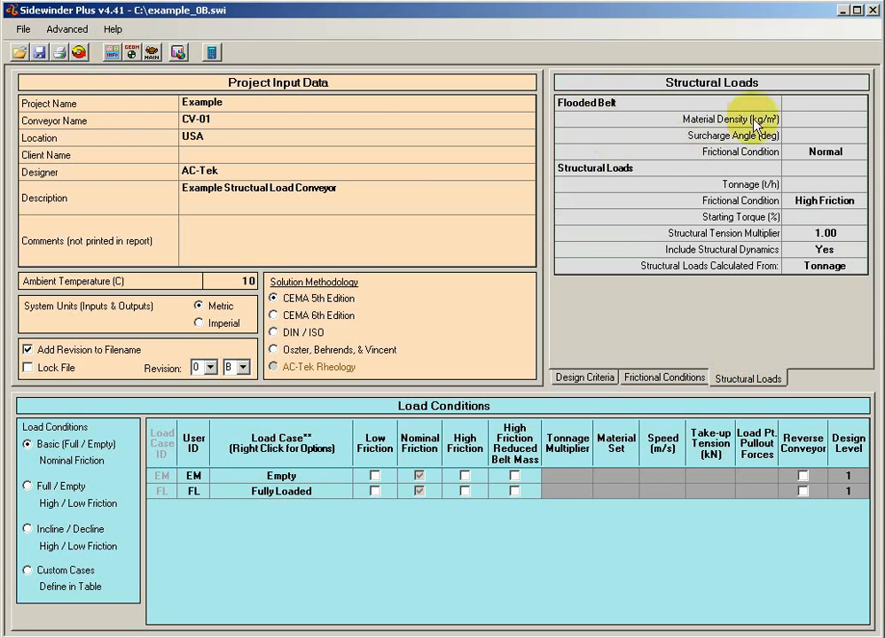
pyautogui.click(802, 119)
pyautogui.click(808, 136)
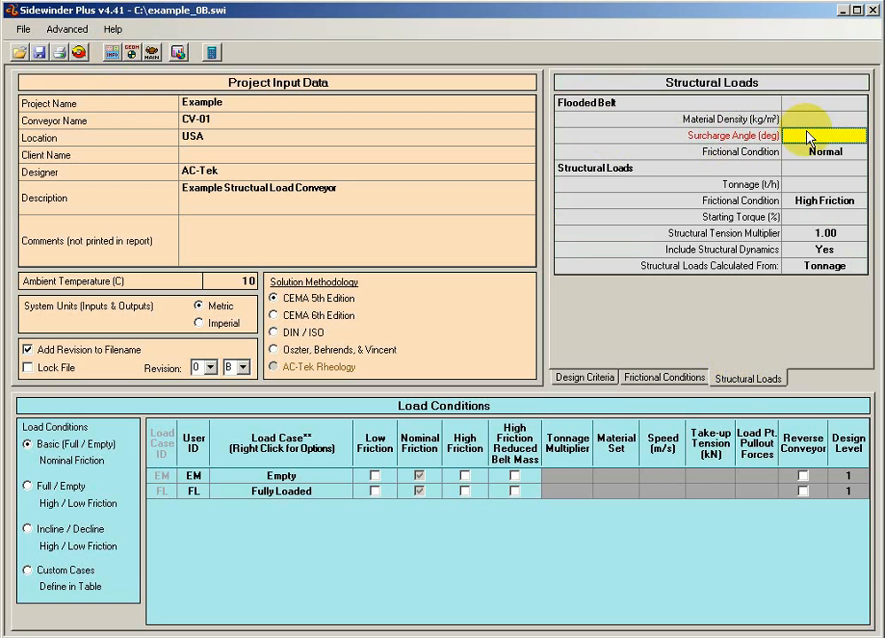
pyautogui.click(806, 121)
pyautogui.click(807, 140)
pyautogui.click(809, 153)
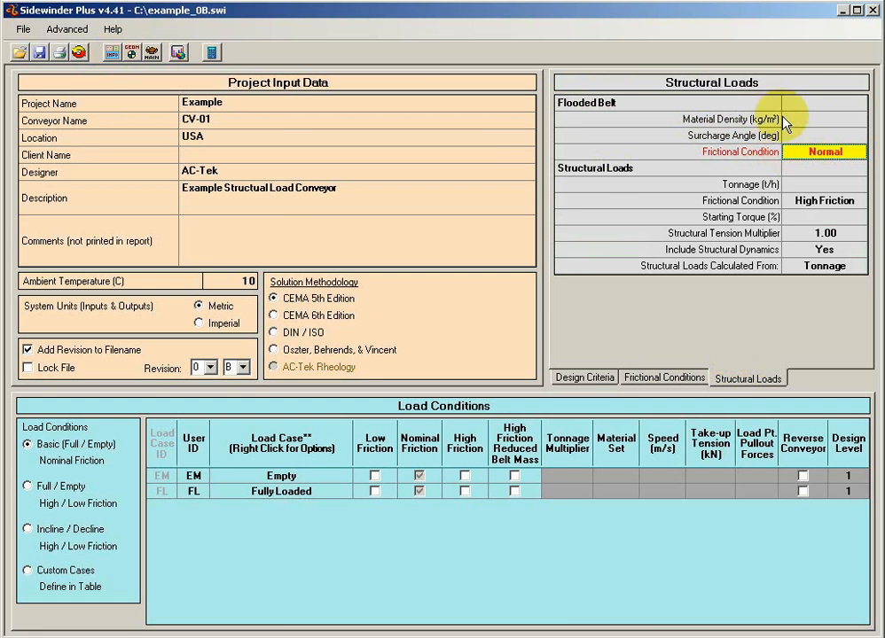
# - Review the main material inputs and switch the project's load conditions to Custom Cases
pyautogui.click(151, 53)
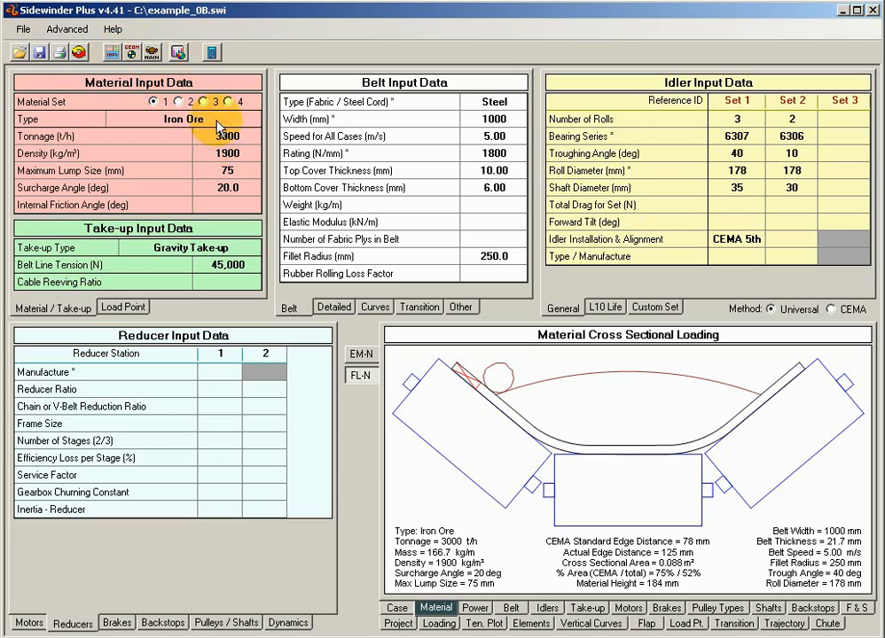
pyautogui.click(111, 52)
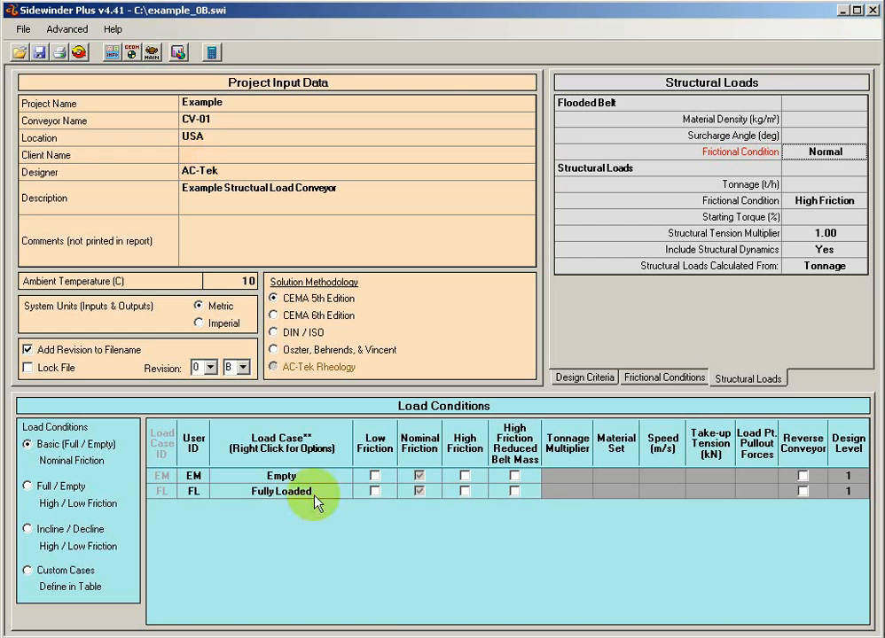
pyautogui.click(28, 570)
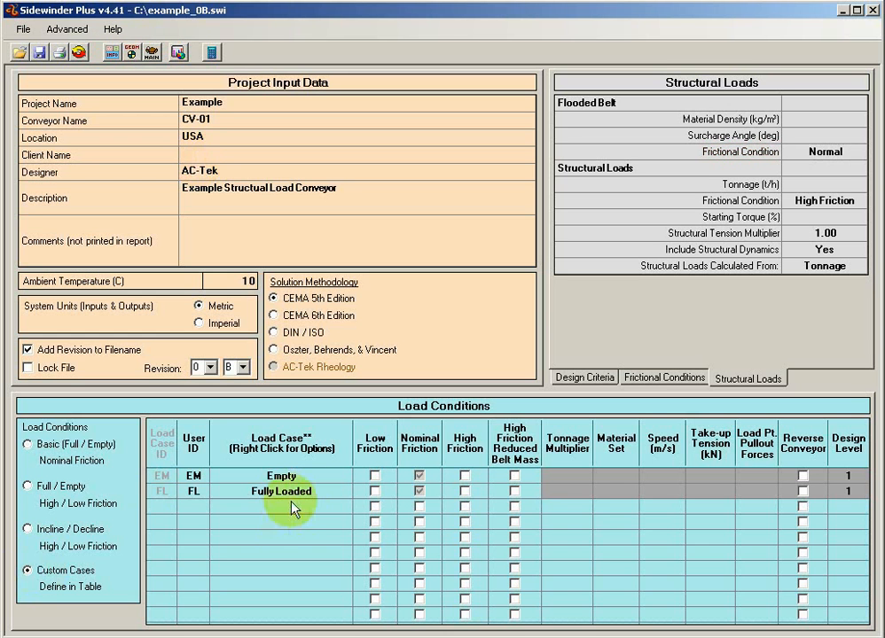
pyautogui.click(566, 507)
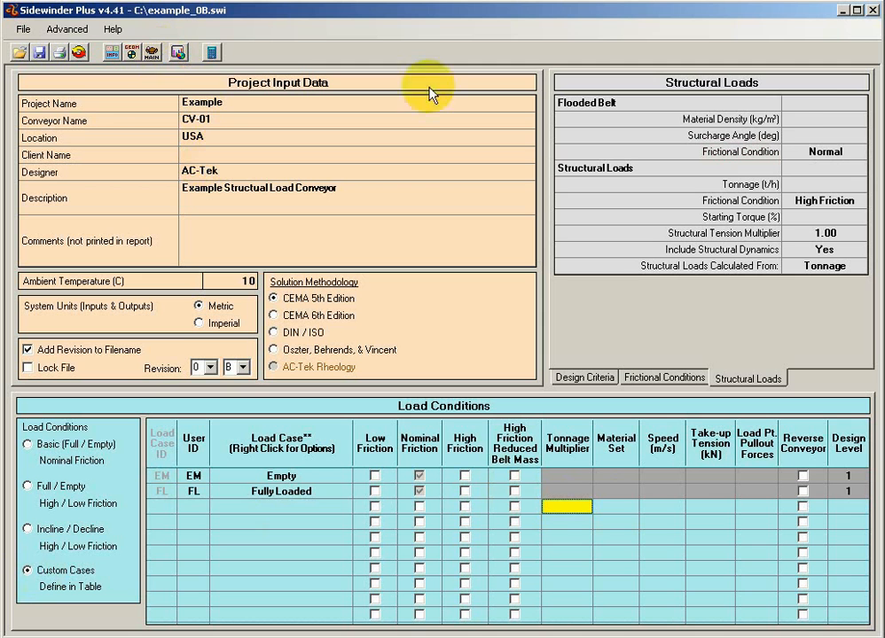
# - Set the flooded belt material density to 2200 kg/m³ and its surcharge angle to 15 degrees
pyautogui.click(828, 119)
pyautogui.write('2200')
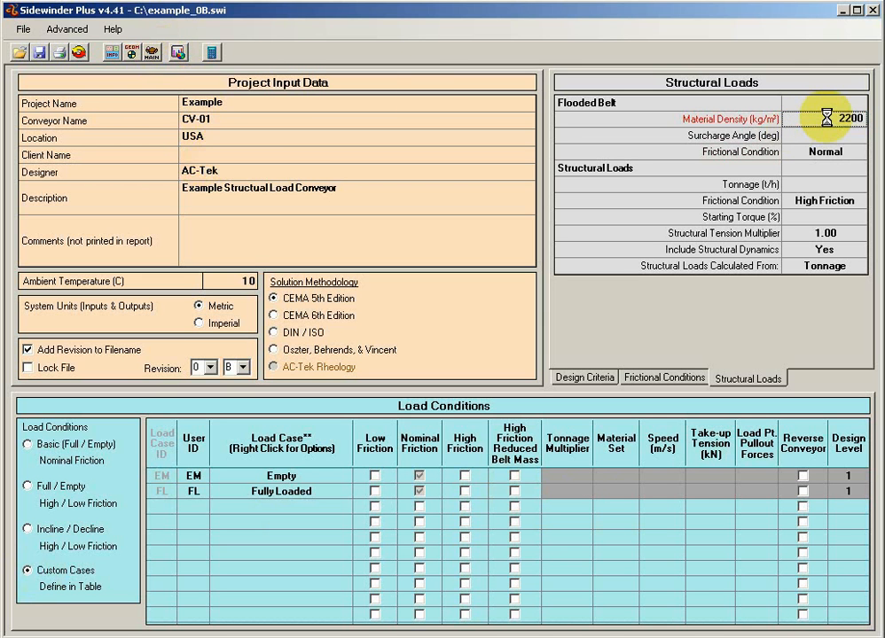
pyautogui.press('Return')
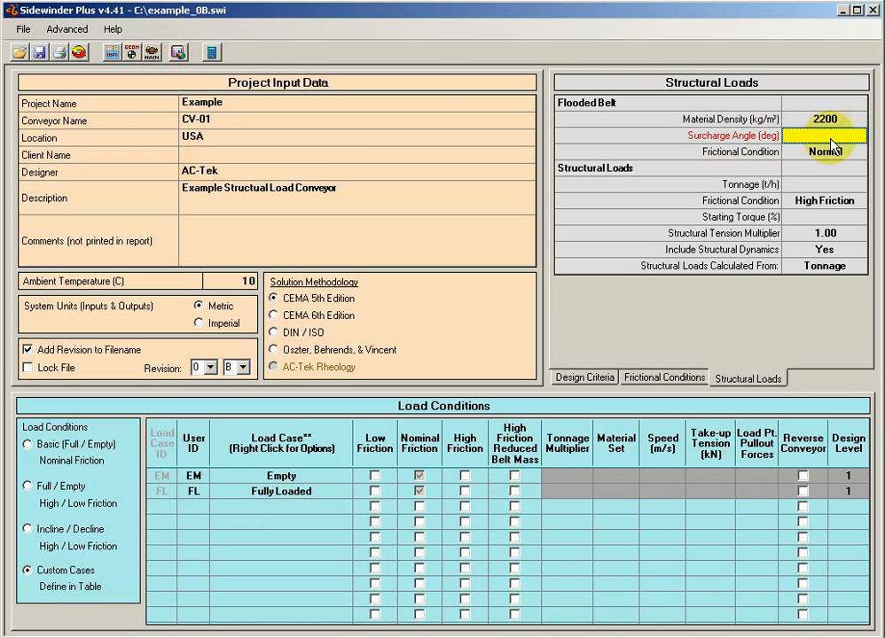
pyautogui.write('15')
pyautogui.press('Up')
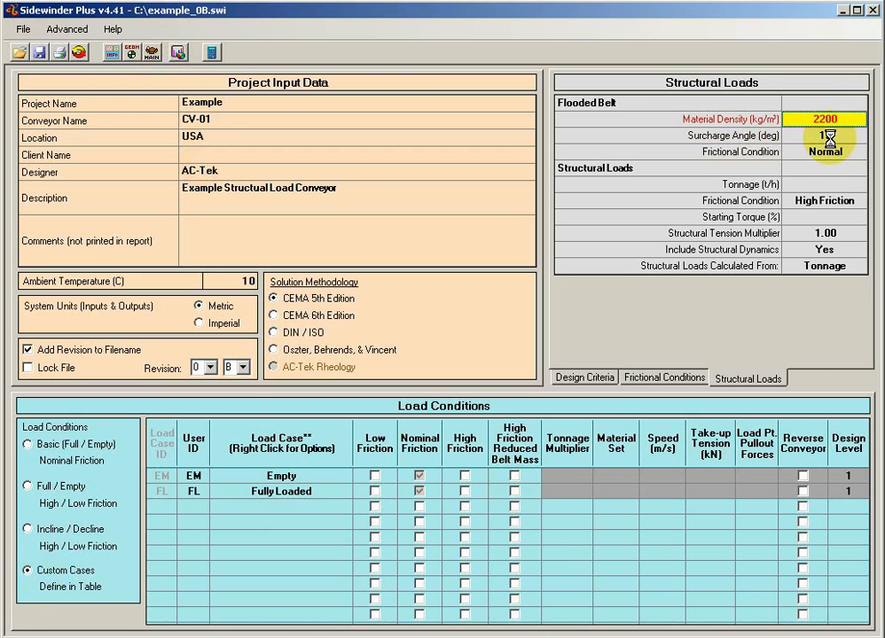
pyautogui.click(829, 137)
# - Run the conveyor calculation and display the flooded belt material cross-section
pyautogui.click(211, 53)
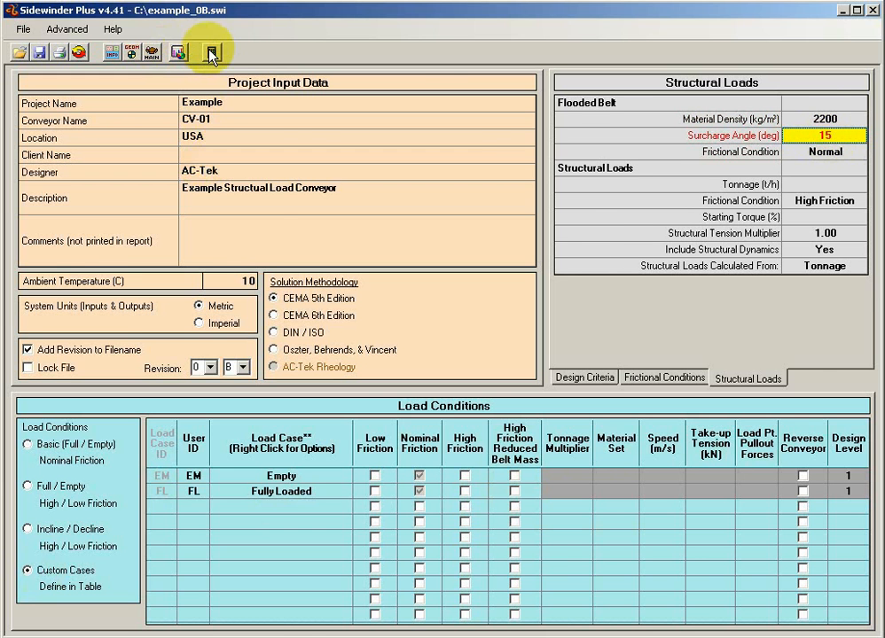
pyautogui.rightClick(603, 473)
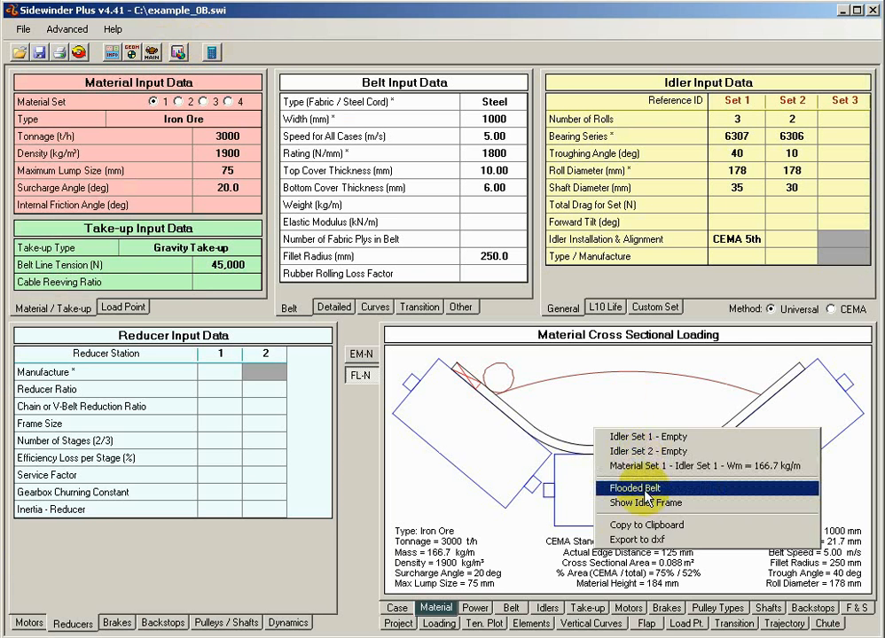
pyautogui.click(645, 490)
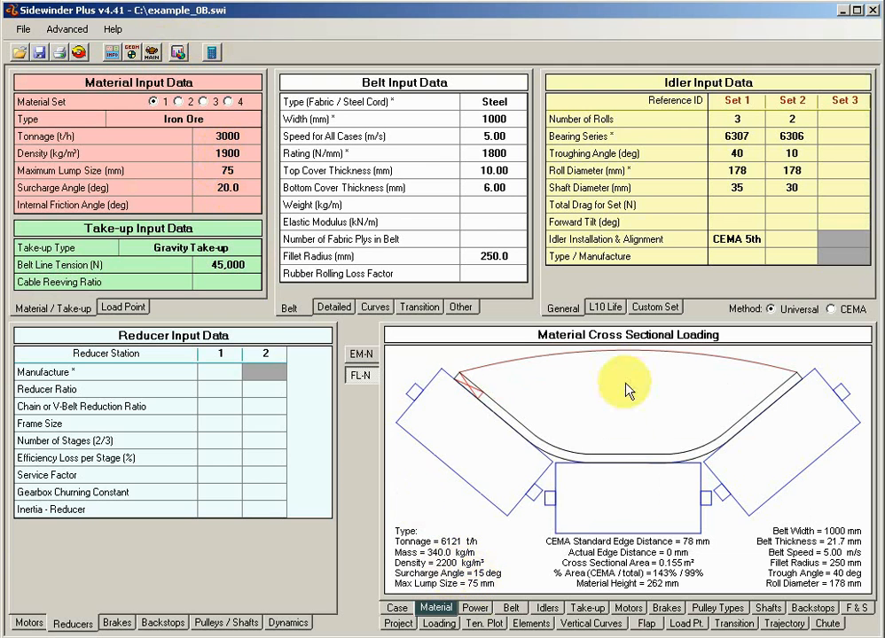
# - Examine the flooded belt running motor power and belt safety factor in the flooded belt and structural loads results
pyautogui.click(858, 610)
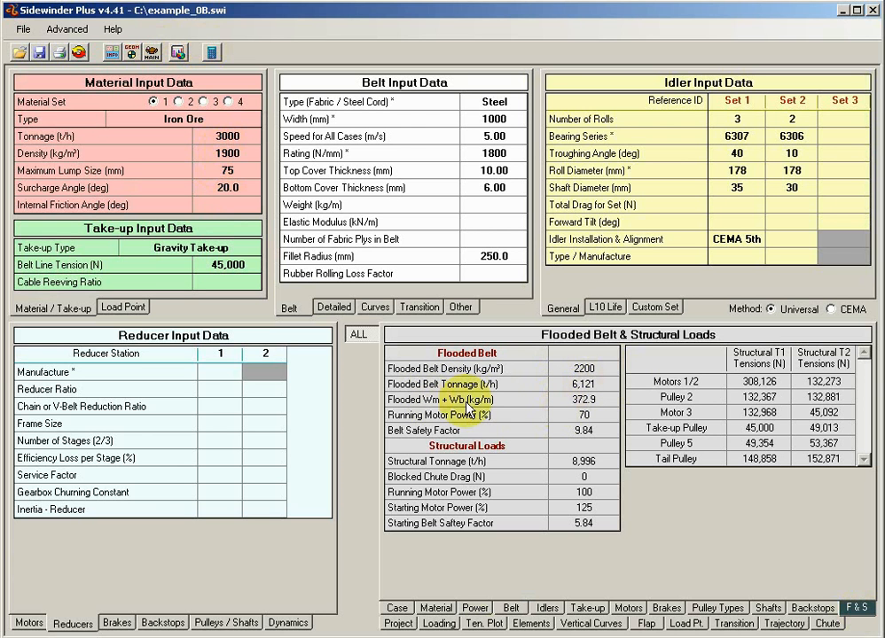
pyautogui.click(583, 414)
pyautogui.click(594, 431)
pyautogui.click(592, 420)
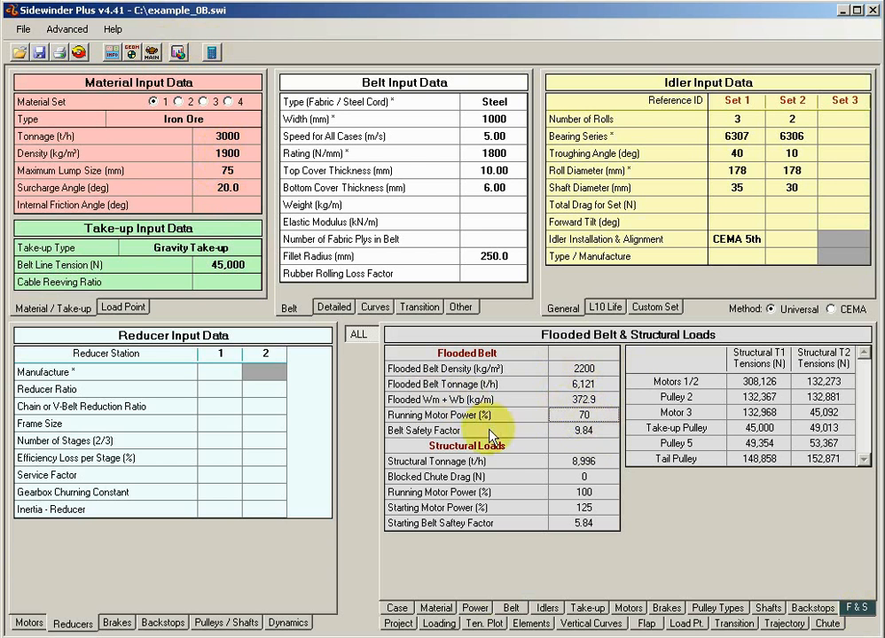
pyautogui.click(606, 433)
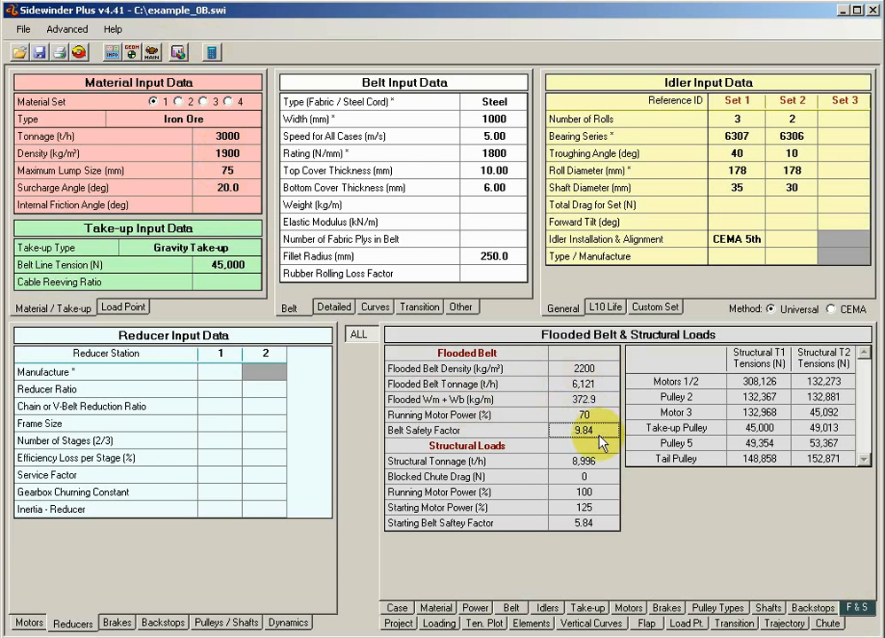
# - Set the flooded belt frictional condition to High Friction and return to the recalculated results
pyautogui.click(113, 51)
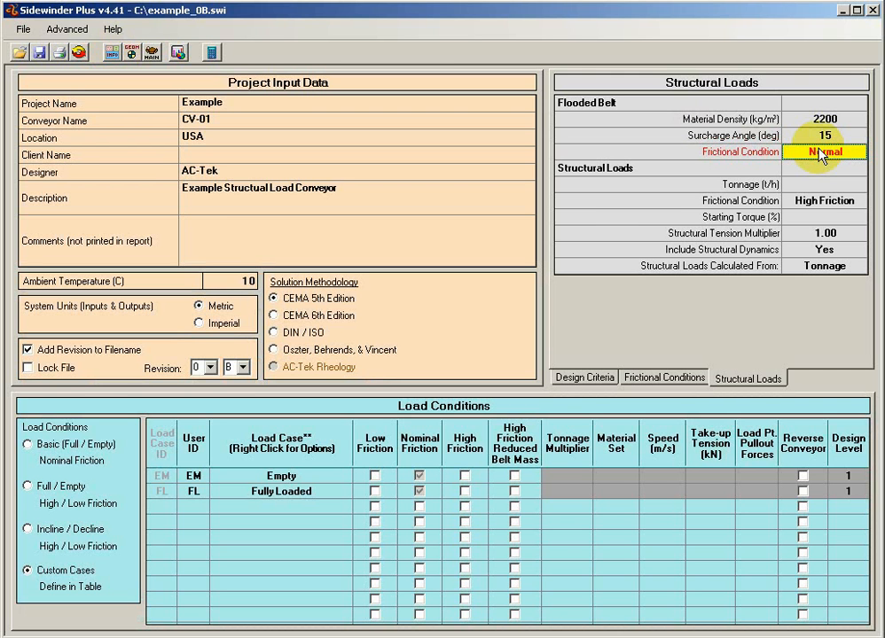
pyautogui.click(820, 153)
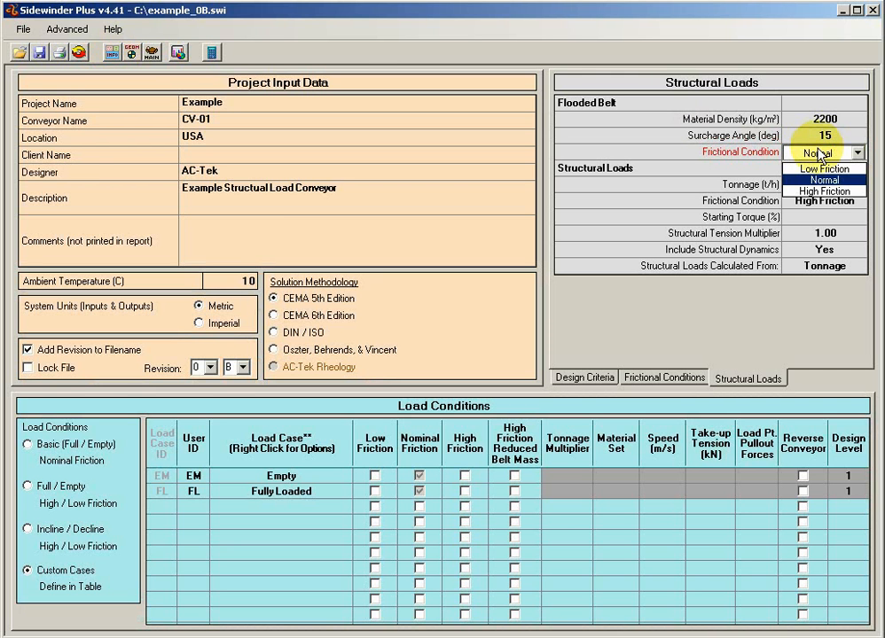
pyautogui.click(824, 191)
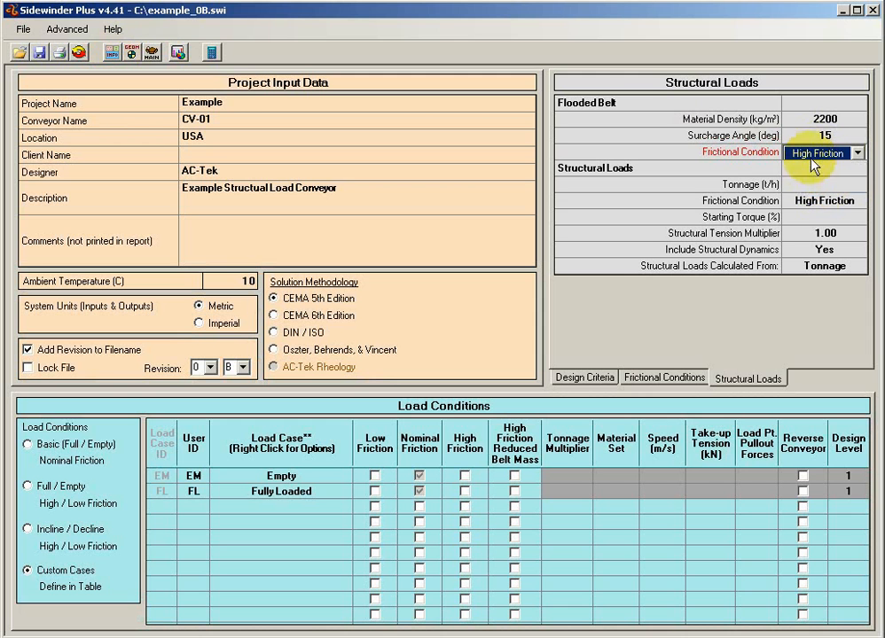
pyautogui.click(814, 170)
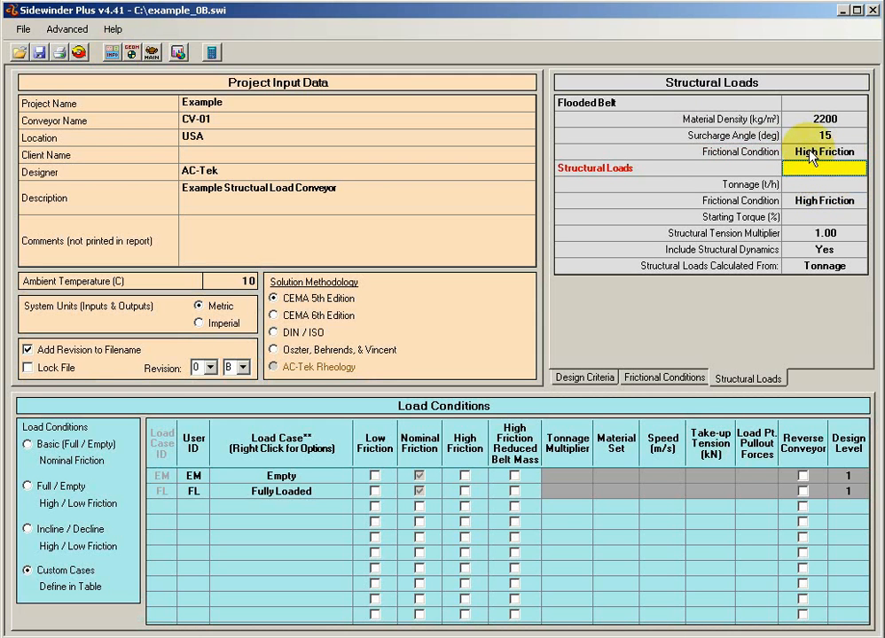
pyautogui.click(177, 51)
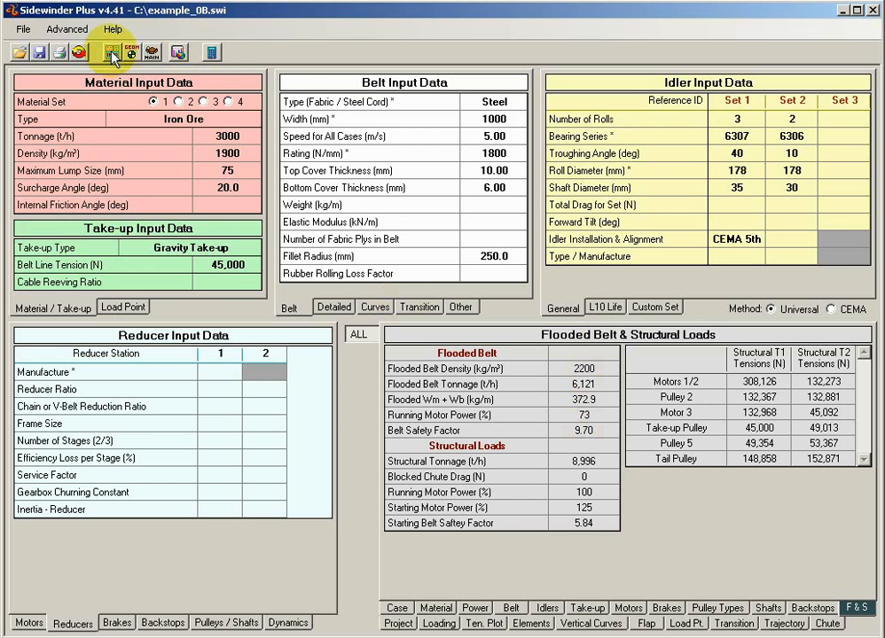
# - Set the structural tension multiplier to 1.1 in the structural loads inputs
pyautogui.click(112, 53)
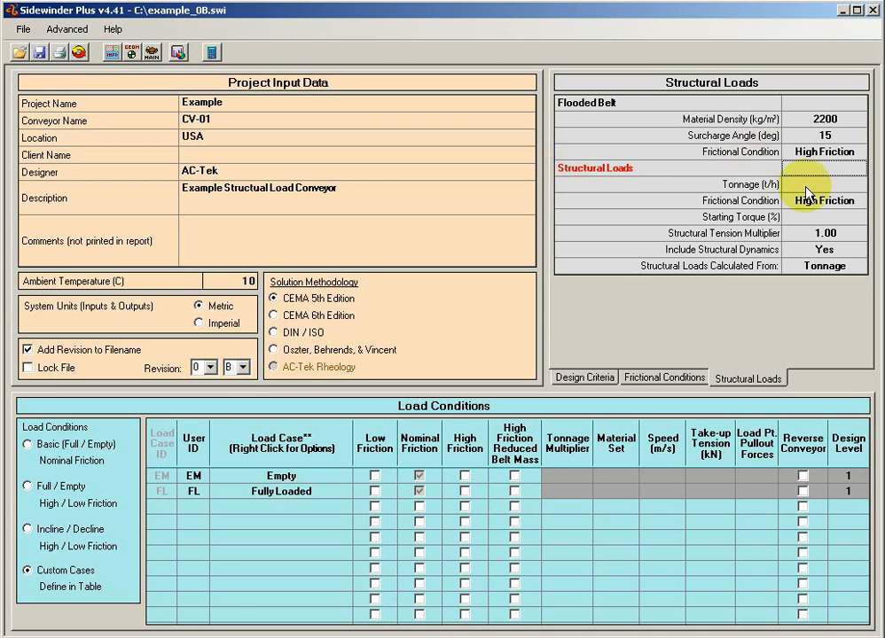
pyautogui.click(822, 235)
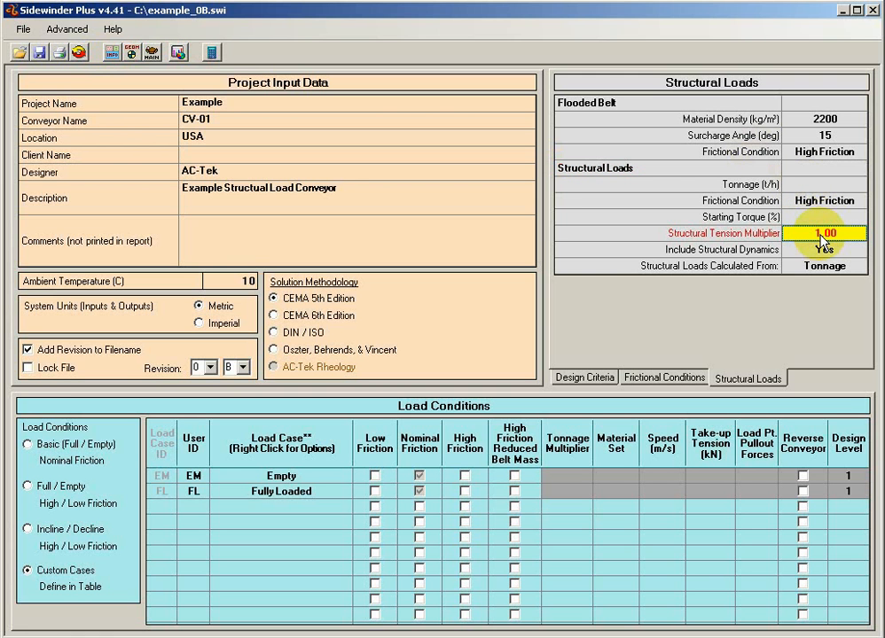
pyautogui.write('1.1')
pyautogui.press('Up')
pyautogui.press('Down')
# - Clear the flooded belt material density and surcharge angle, leave the structural tonnage blank, and recalculate the conveyor
pyautogui.click(812, 186)
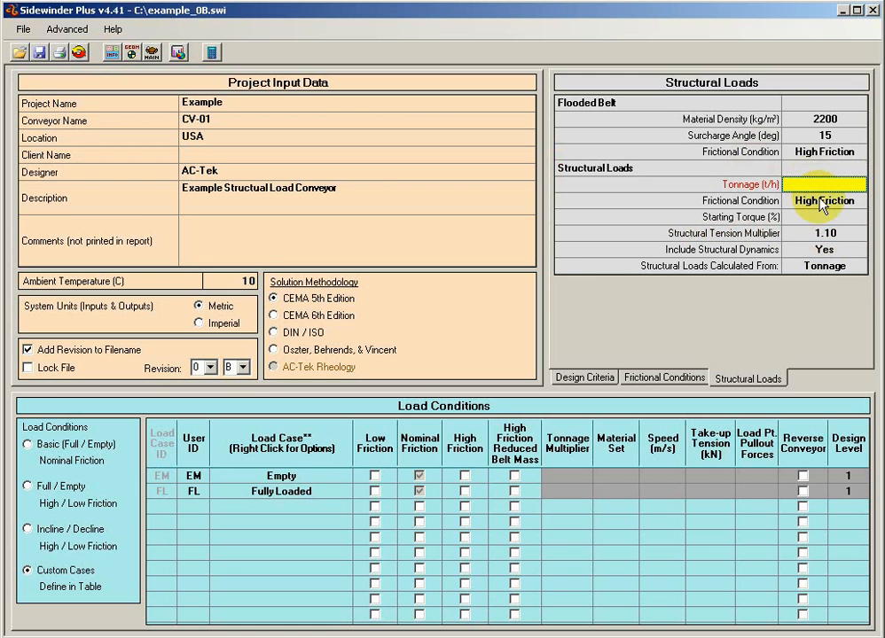
pyautogui.click(825, 138)
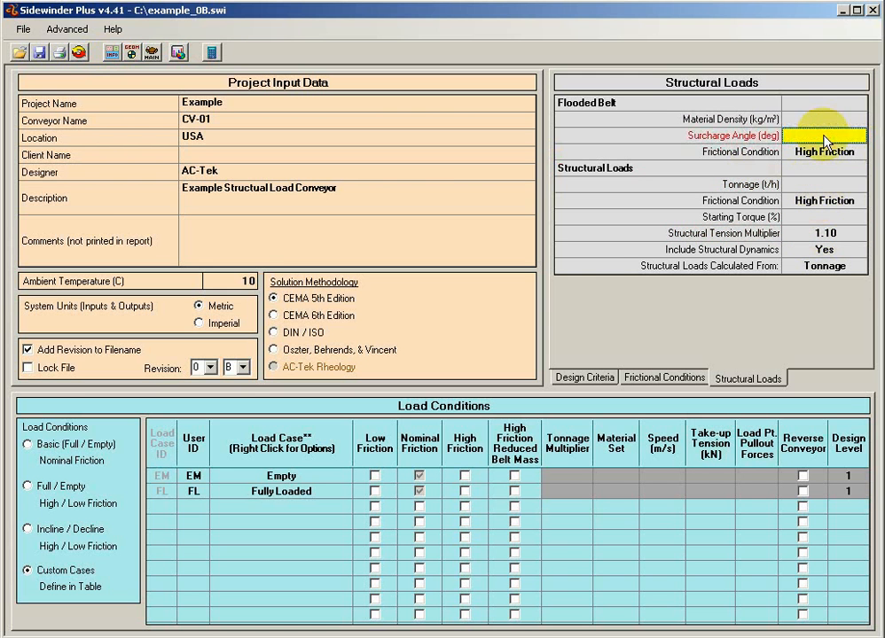
pyautogui.click(812, 151)
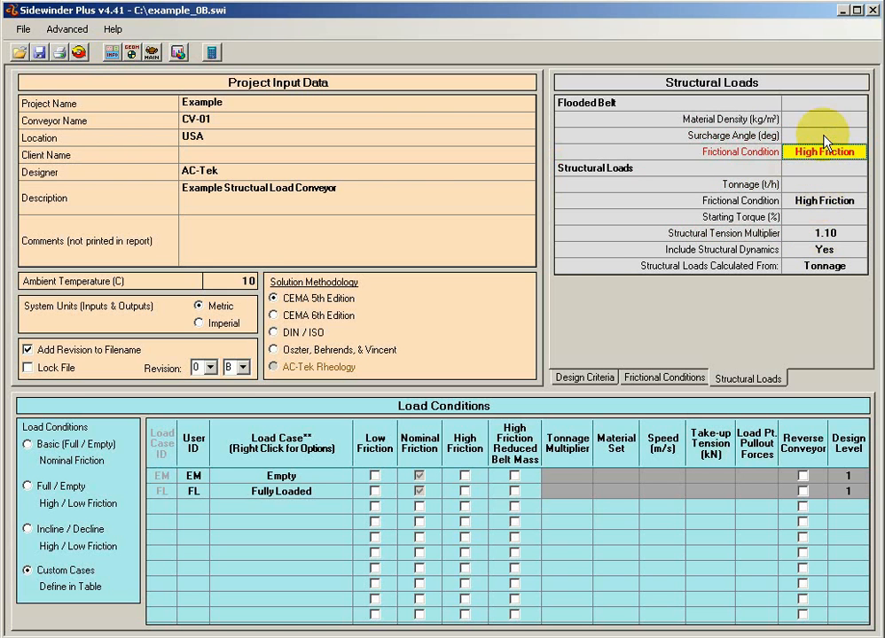
pyautogui.click(817, 186)
pyautogui.moveTo(743, 194)
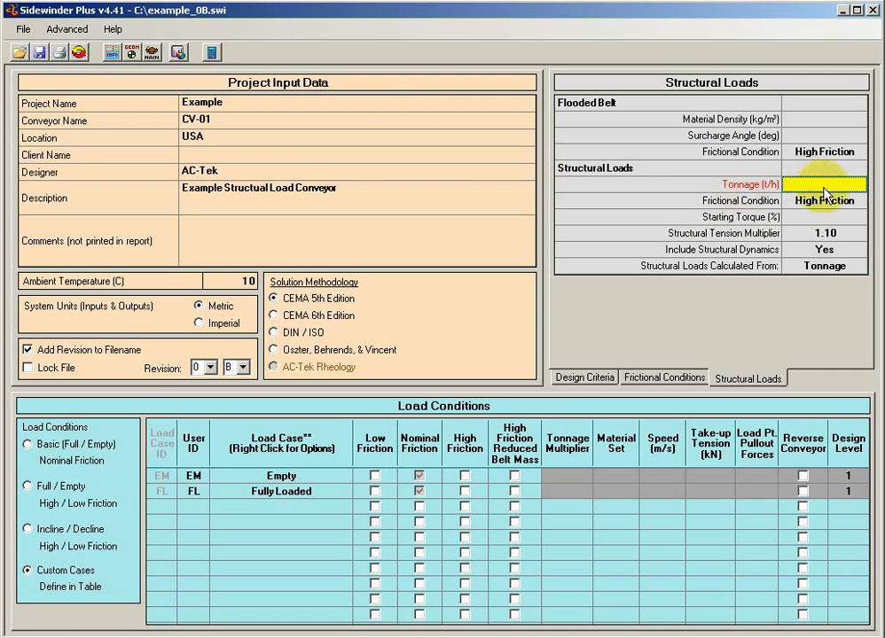
pyautogui.click(212, 53)
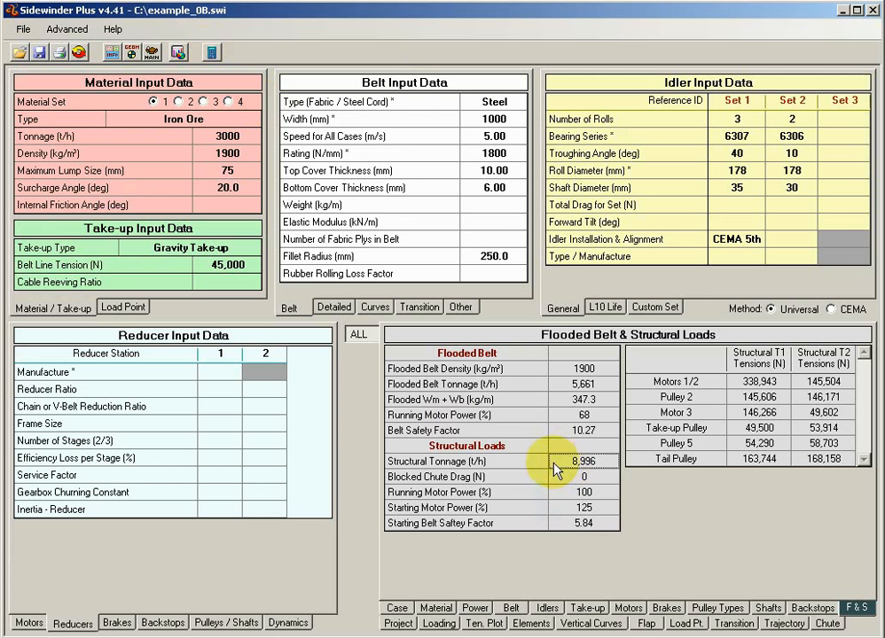
# - Examine the structural tonnage and running motor power against the flooded belt density, tonnage, Wm + Wb and motor power results
pyautogui.click(565, 468)
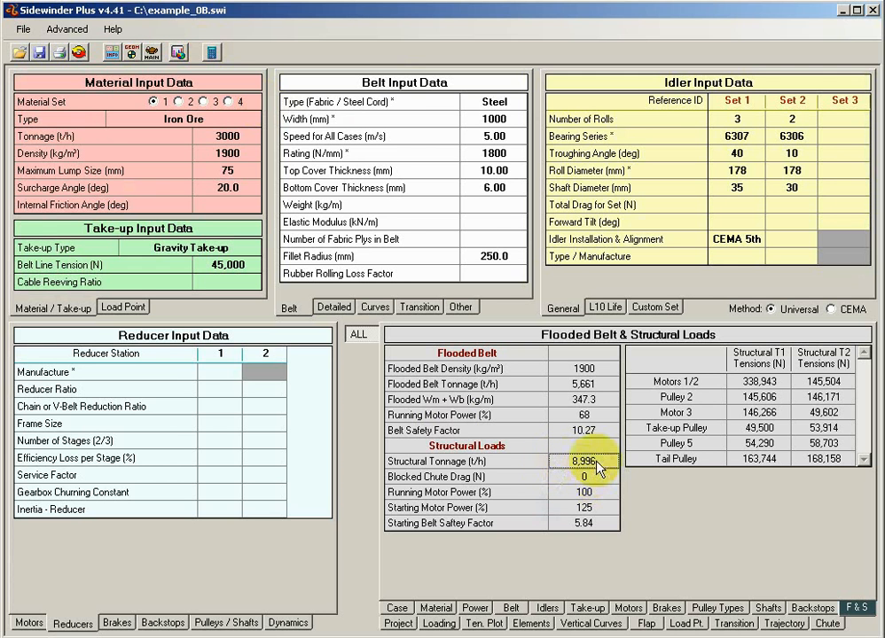
pyautogui.click(574, 495)
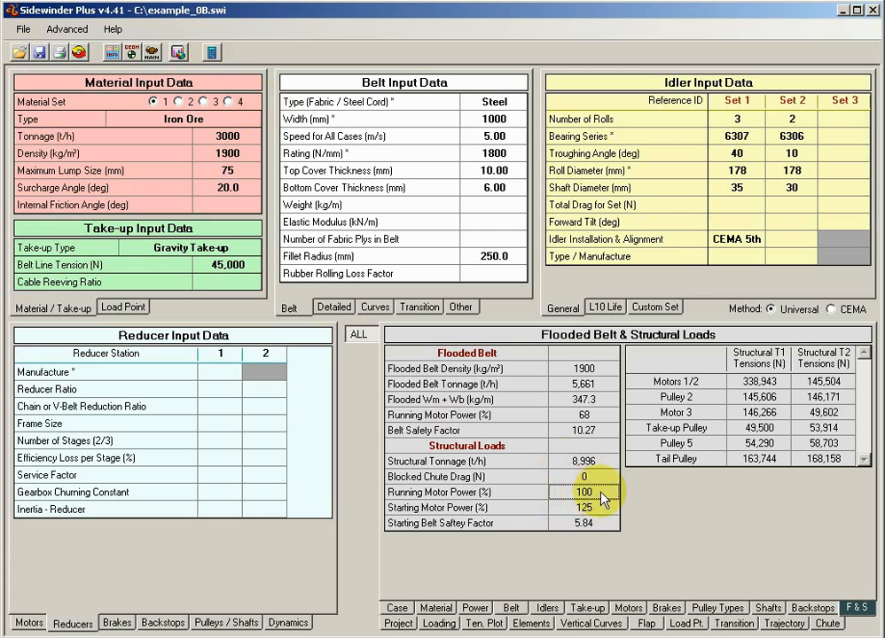
pyautogui.click(585, 463)
pyautogui.click(585, 369)
pyautogui.click(587, 384)
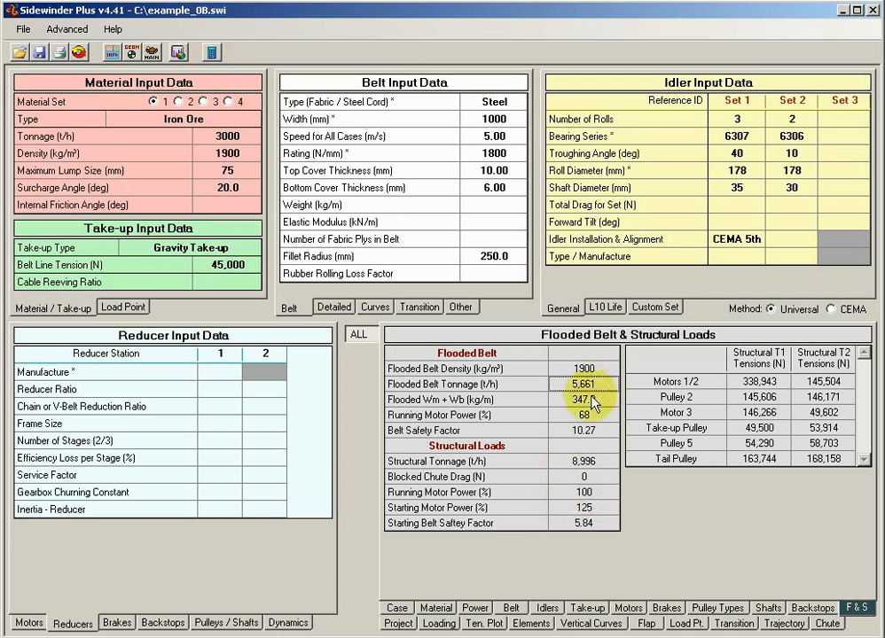
pyautogui.click(592, 400)
pyautogui.click(599, 414)
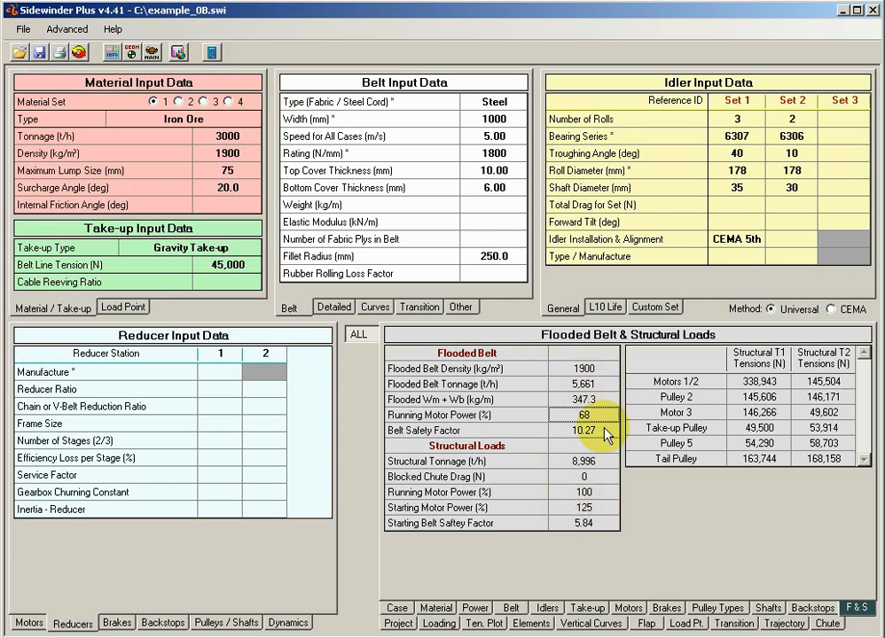
pyautogui.click(589, 464)
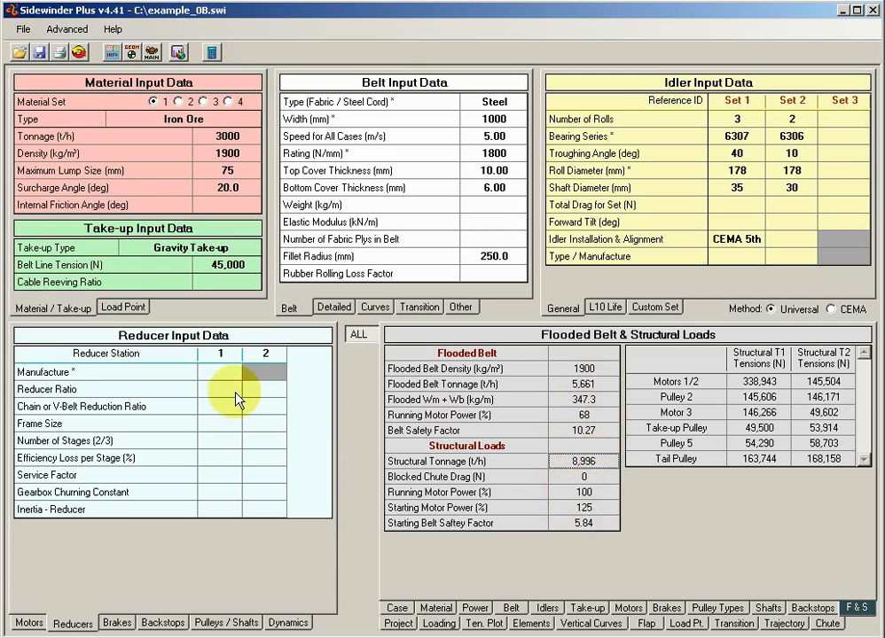
# - Show the motor input data and compare the flooded belt tonnage with the structural tonnage
pyautogui.click(26, 622)
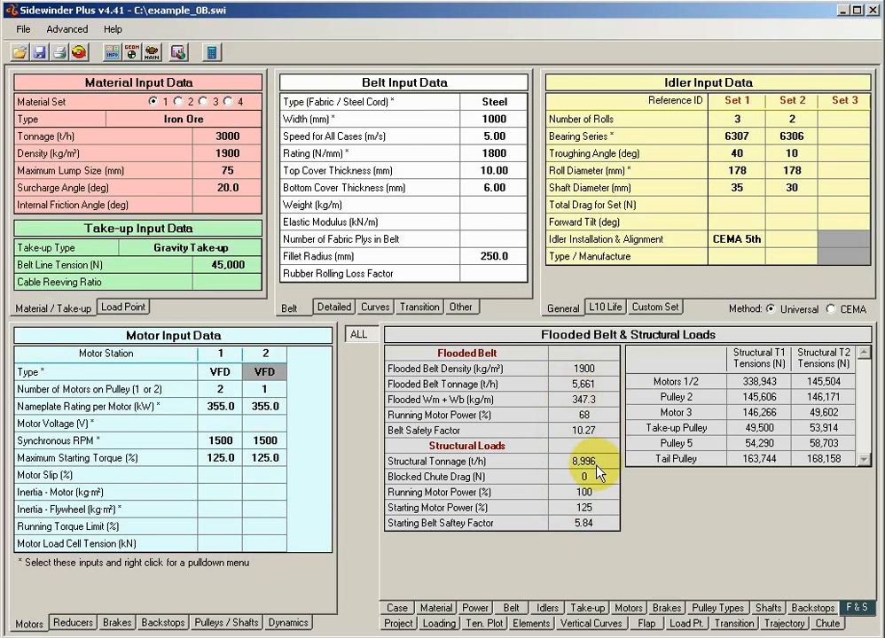
pyautogui.click(589, 385)
pyautogui.click(585, 462)
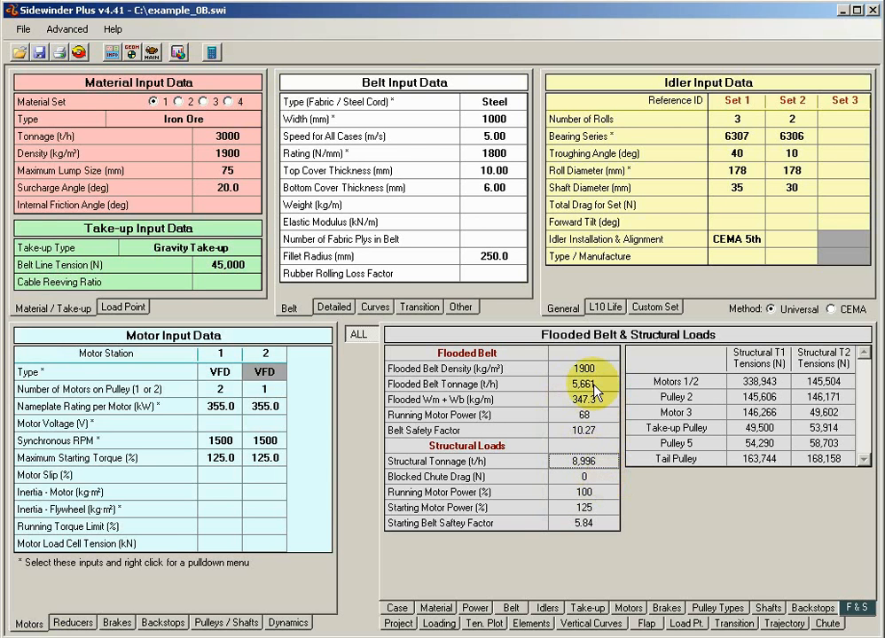
# - Set the structural loads tonnage to 5661 t/h, recalculate the conveyor and check the structural tonnage result
pyautogui.click(104, 49)
pyautogui.click(802, 184)
pyautogui.write('5661')
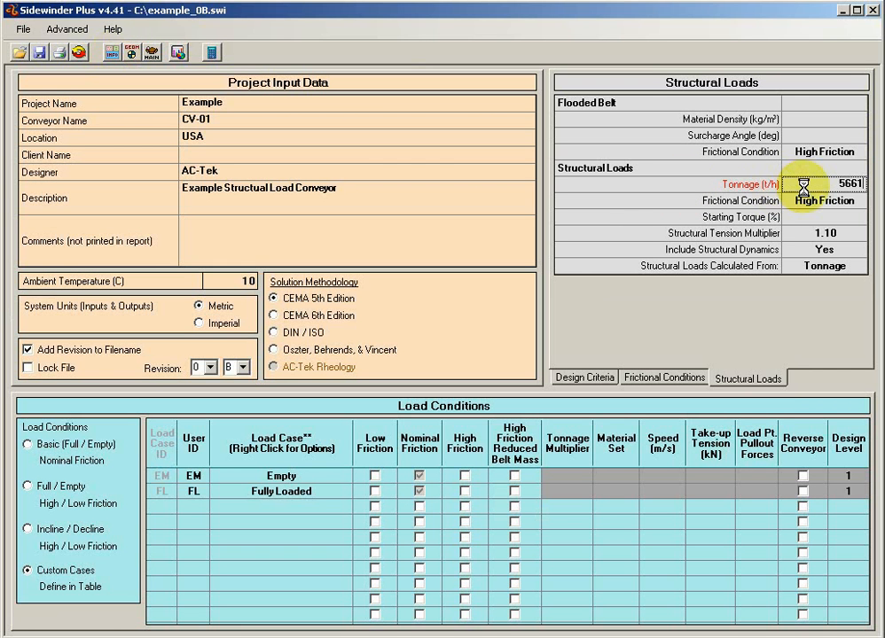
pyautogui.press('Up')
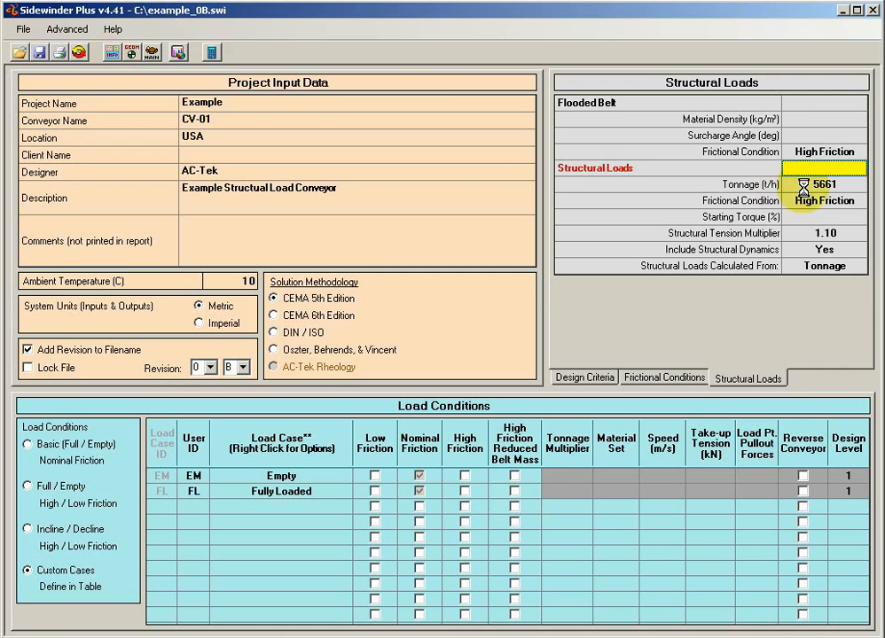
pyautogui.click(211, 52)
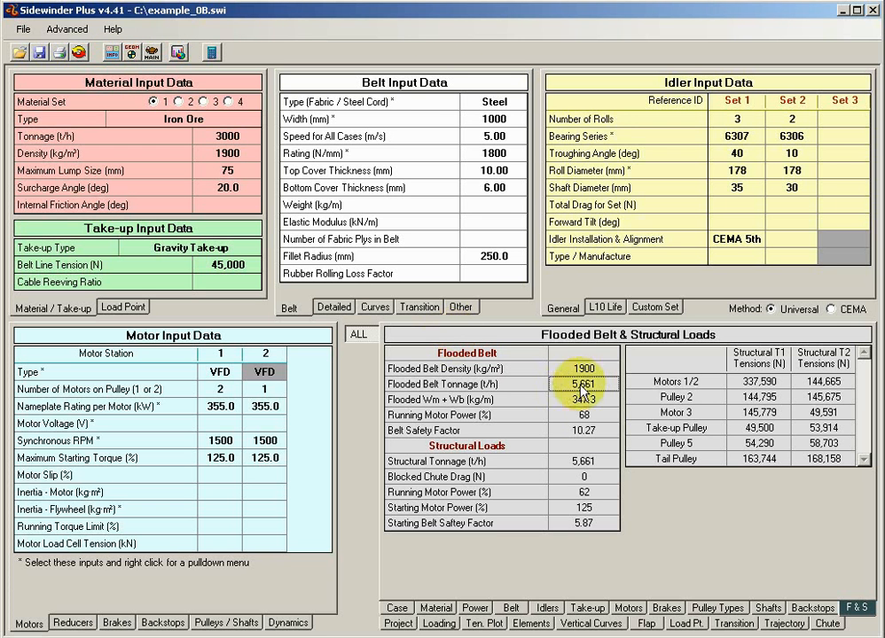
pyautogui.click(593, 462)
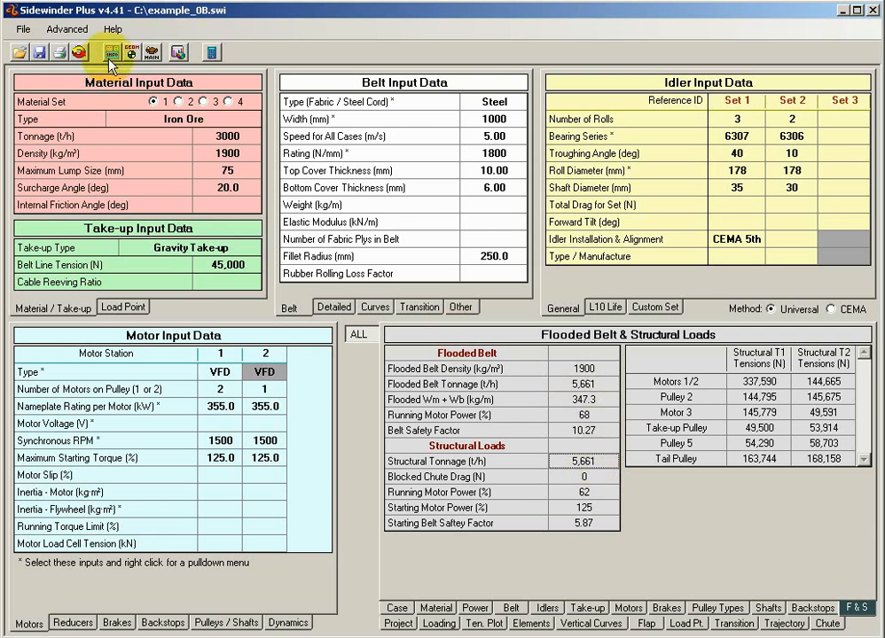
# - Clear the tonnage in the structural loads inputs and return to the recalculated results
pyautogui.click(80, 52)
pyautogui.click(822, 184)
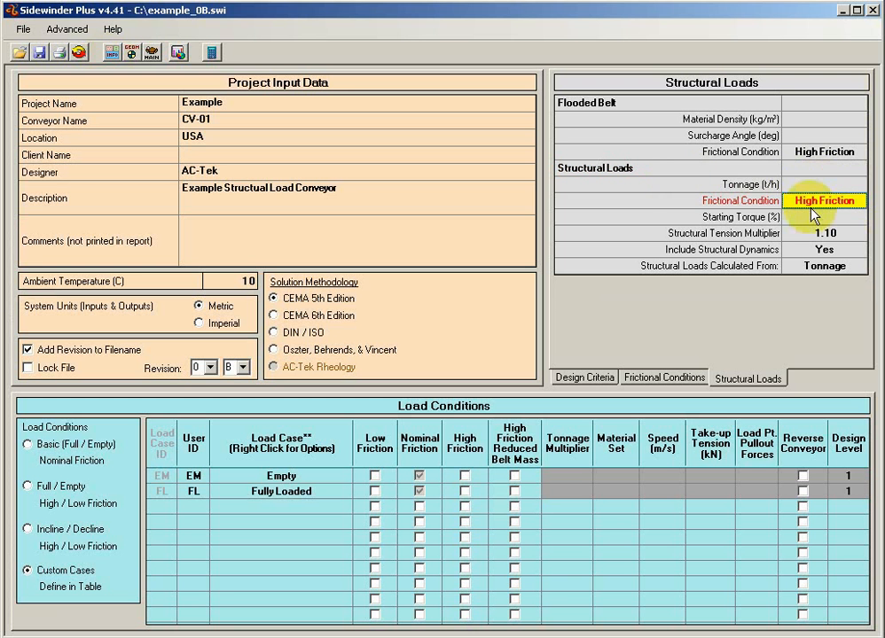
pyautogui.click(178, 52)
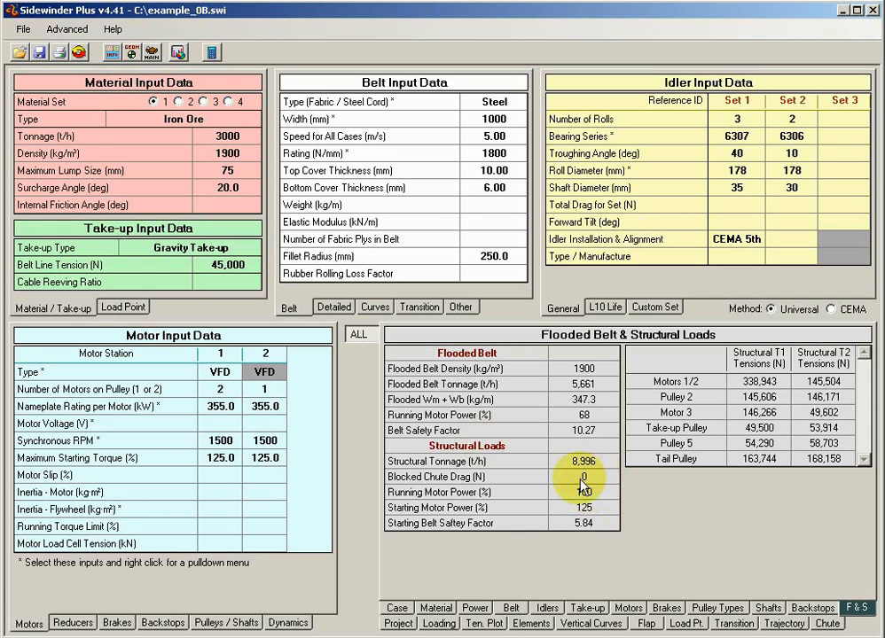
# - Set the structural loads to be calculated from Blocked Chute, recalculate, and compare the structural tonnage with the material tonnage
pyautogui.click(112, 51)
pyautogui.click(840, 270)
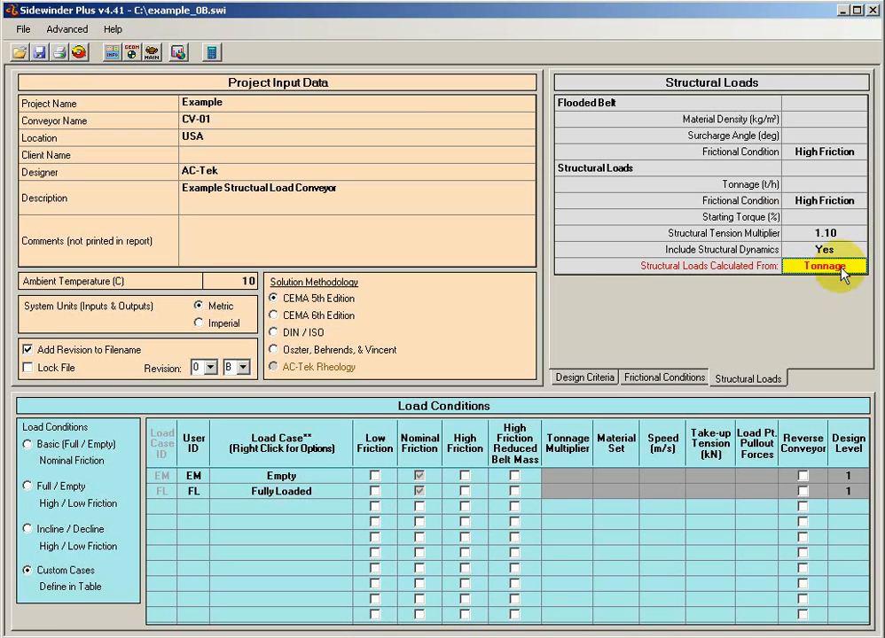
pyautogui.click(842, 268)
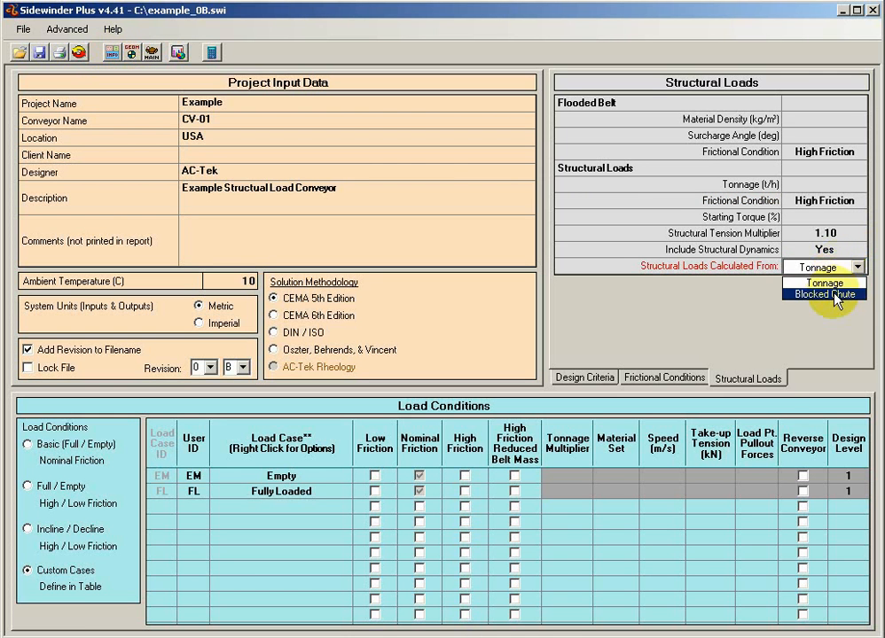
pyautogui.click(834, 295)
pyautogui.click(829, 238)
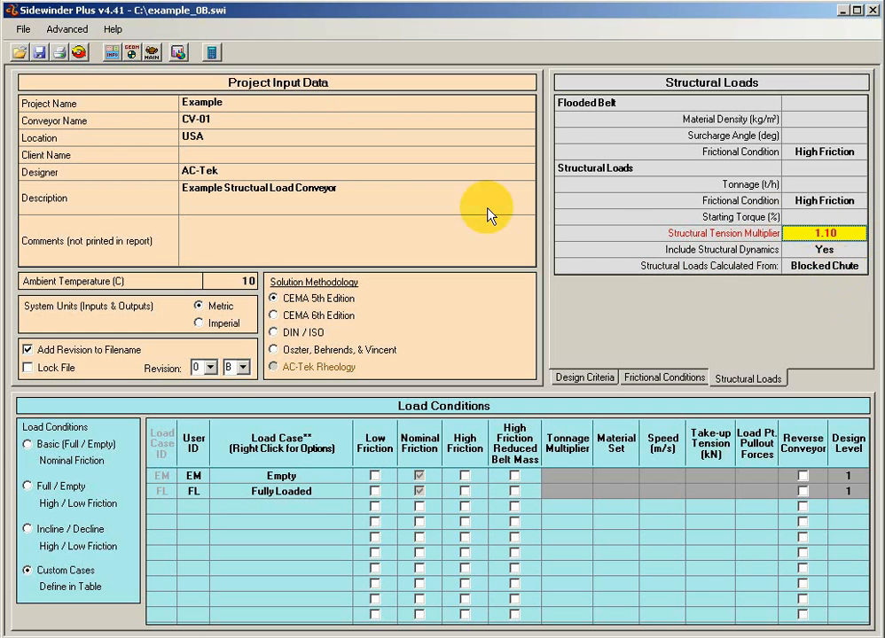
pyautogui.click(209, 53)
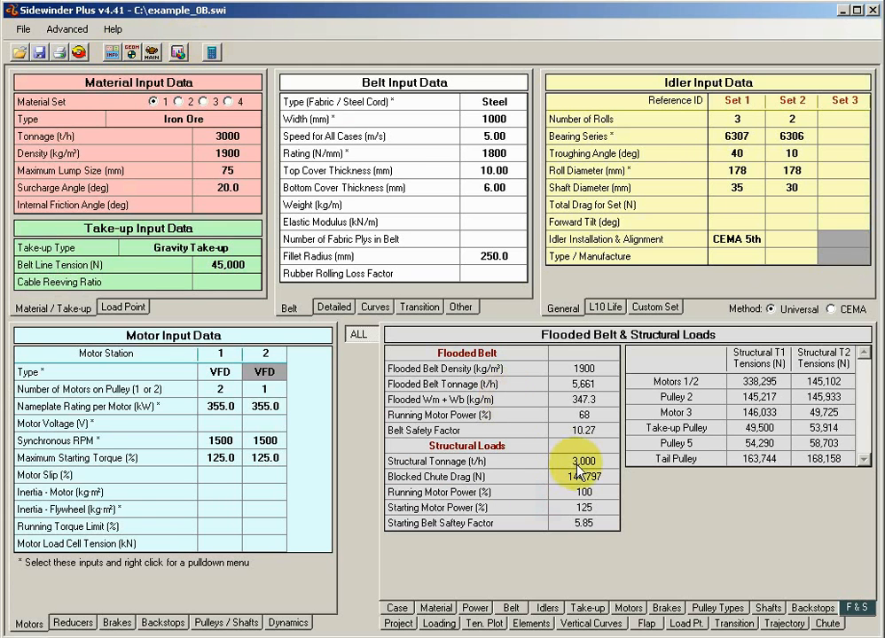
pyautogui.click(215, 139)
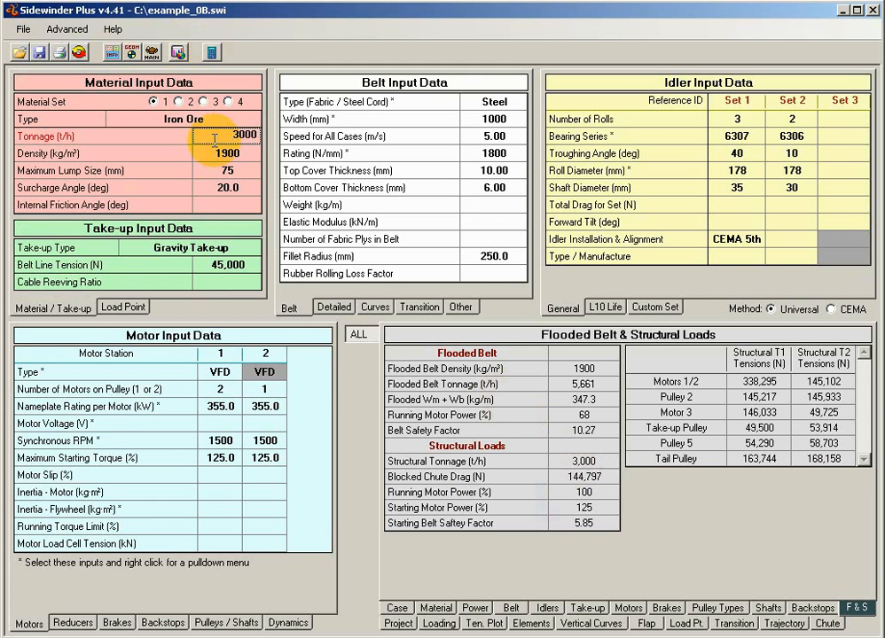
# - Set the structural tonnage to 5661 t/h for the blocked chute case, recalculate, and check the structural running motor power
pyautogui.click(112, 54)
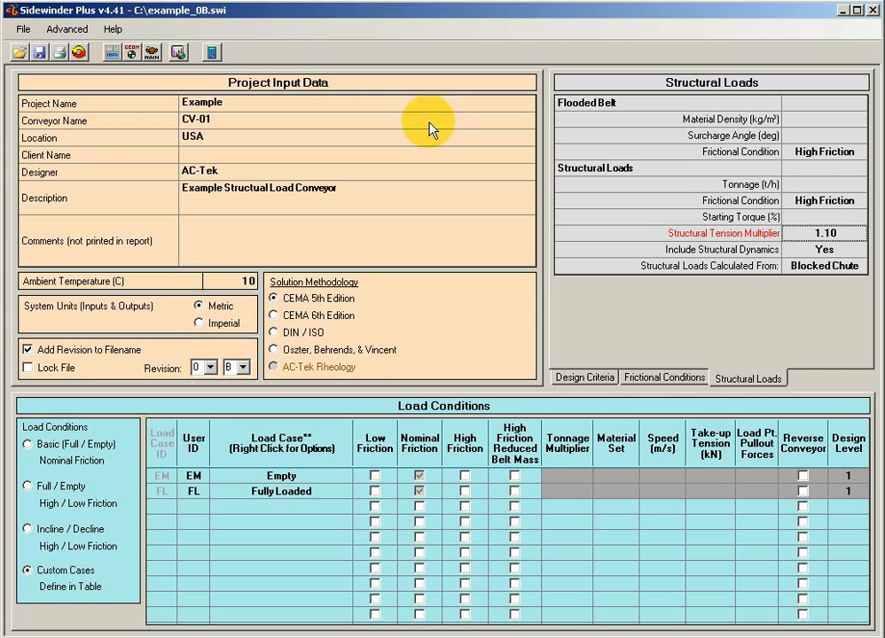
pyautogui.click(821, 184)
pyautogui.write('5661')
pyautogui.press('Return')
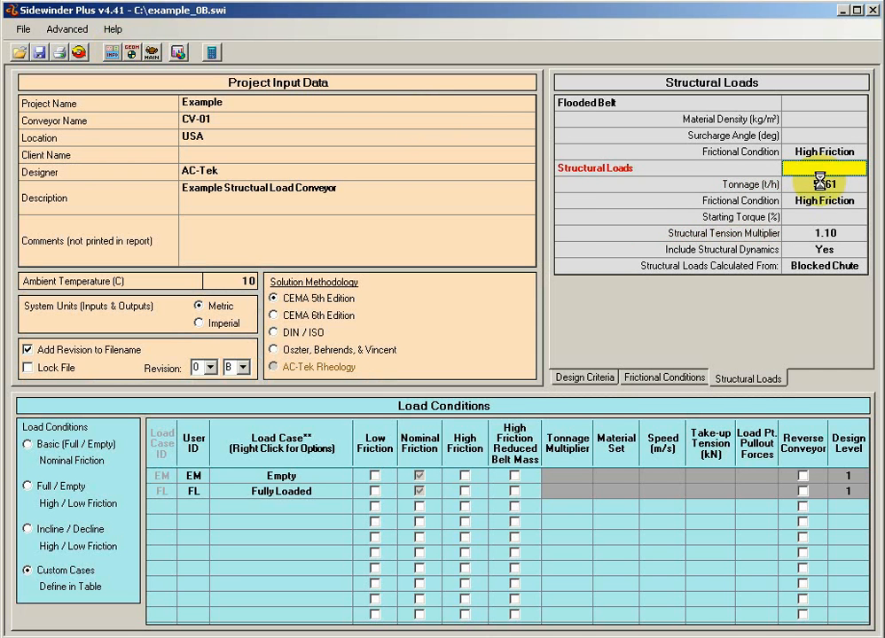
pyautogui.click(179, 52)
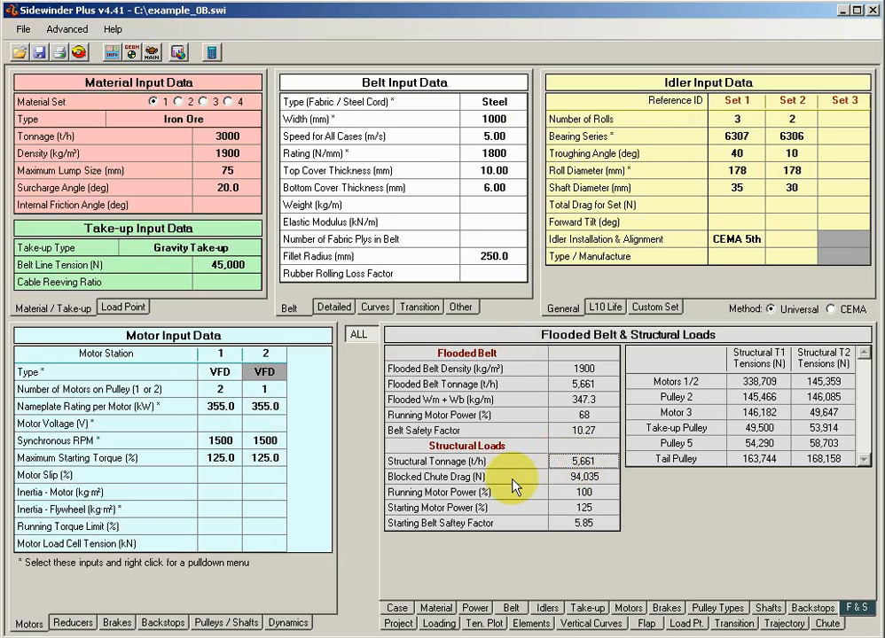
pyautogui.click(564, 491)
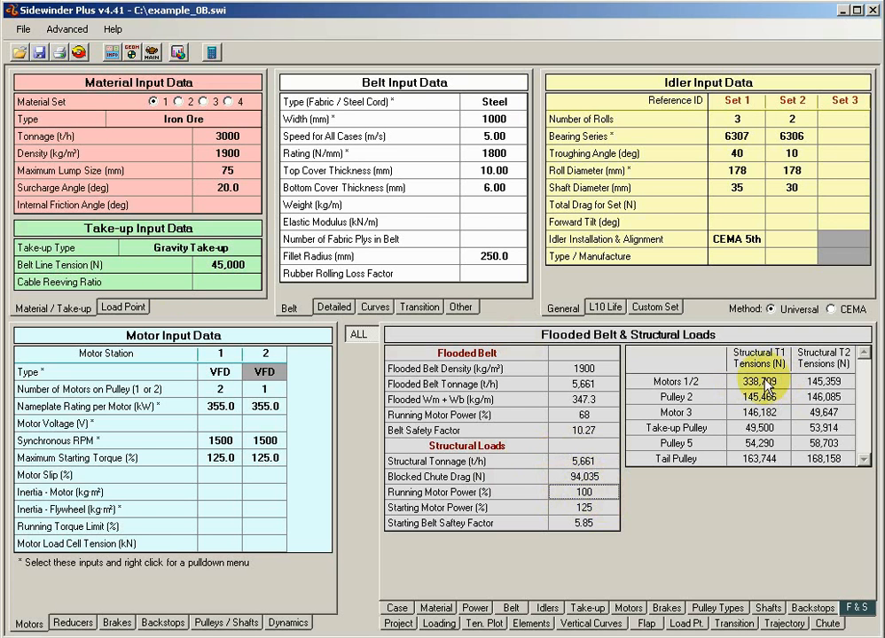
# - Clear the structural tonnage value in the structural loads inputs
pyautogui.click(112, 52)
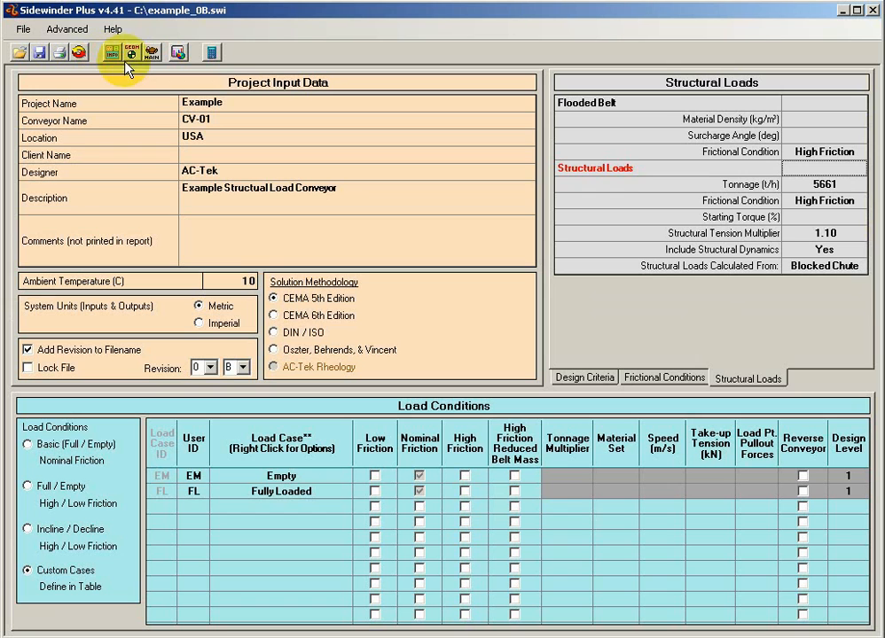
pyautogui.click(814, 202)
pyautogui.click(821, 197)
pyautogui.click(824, 184)
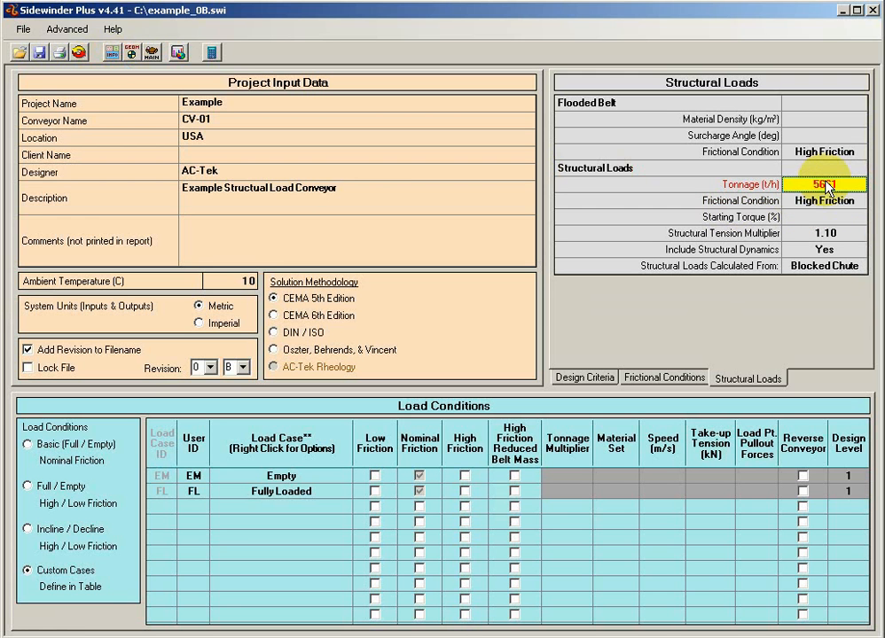
pyautogui.press('Delete')
# - Set the structural loads to be calculated from Tonnage, recalculate, and check the structural tonnage and running motor power
pyautogui.click(847, 264)
pyautogui.click(847, 266)
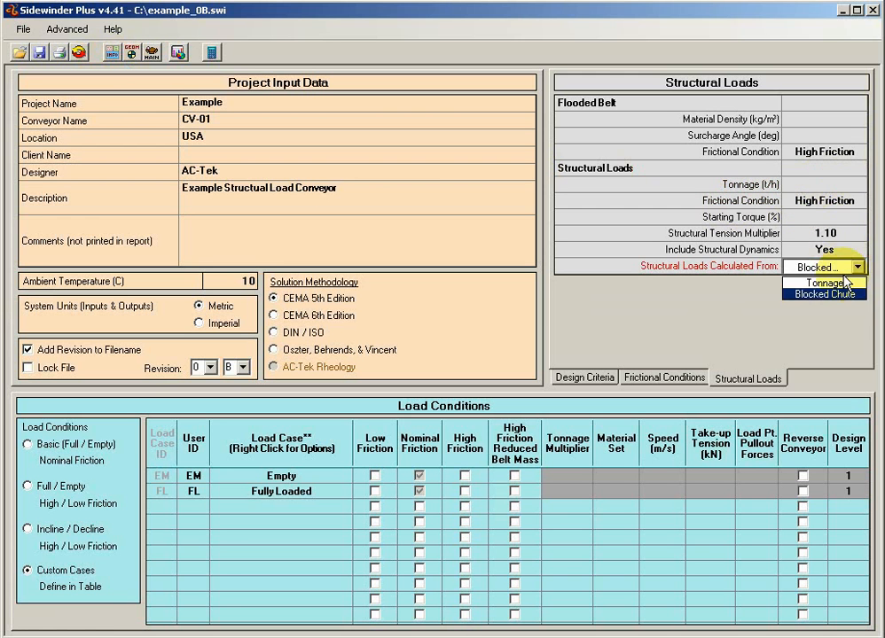
pyautogui.click(843, 281)
pyautogui.click(849, 234)
pyautogui.click(832, 190)
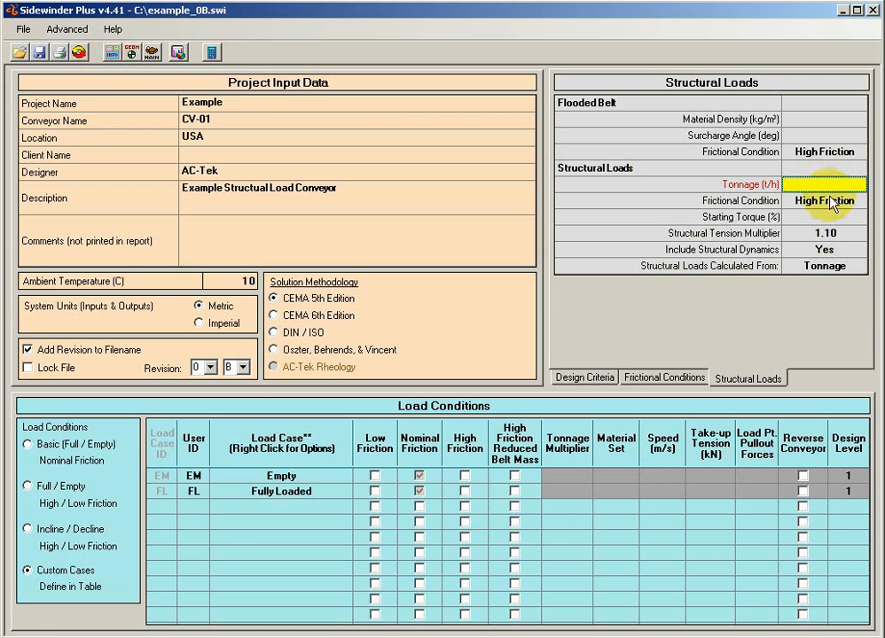
pyautogui.click(211, 53)
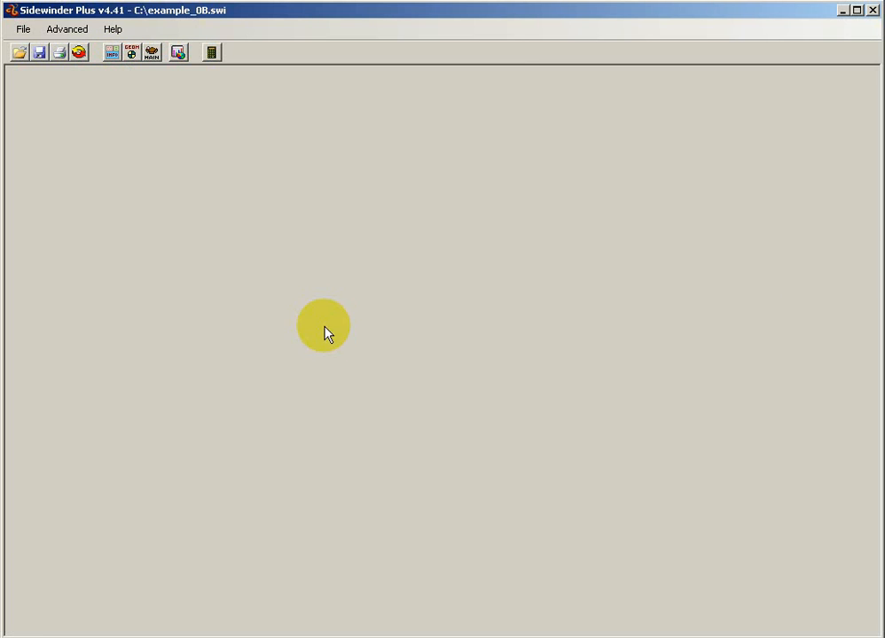
pyautogui.click(574, 461)
pyautogui.click(581, 493)
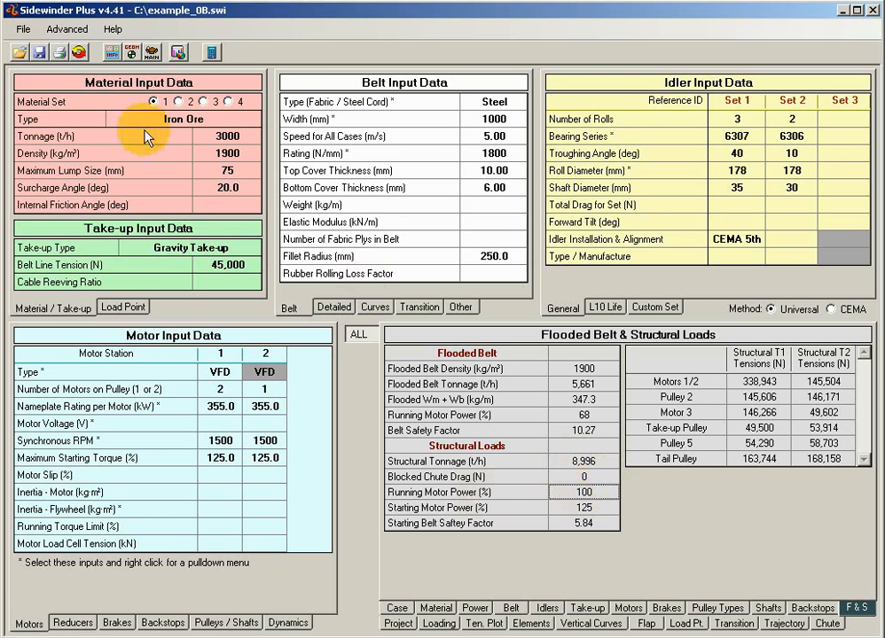
# - Set the structural loads frictional condition to Normal, recalculate, and check the structural tonnage and running motor power
pyautogui.click(112, 51)
pyautogui.click(825, 200)
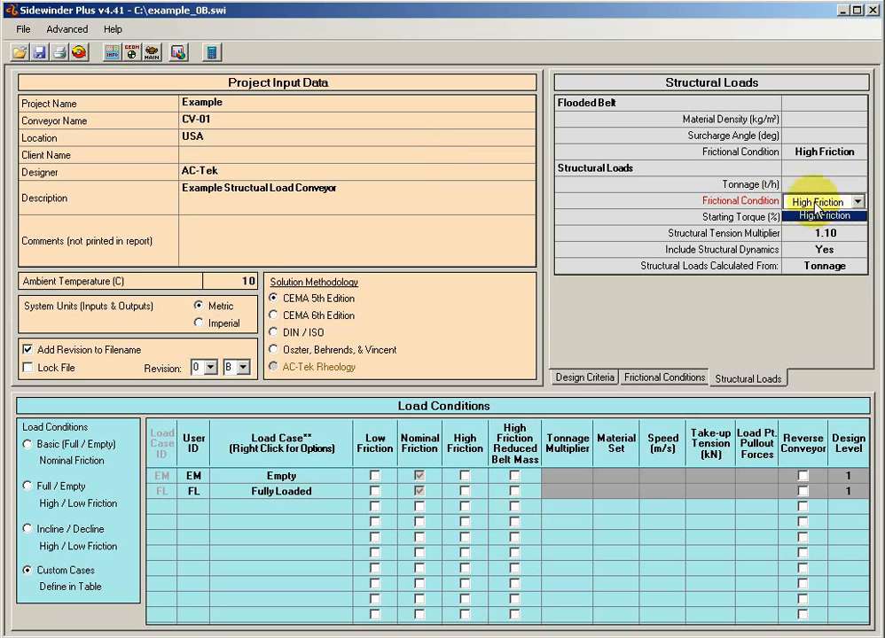
pyautogui.click(826, 223)
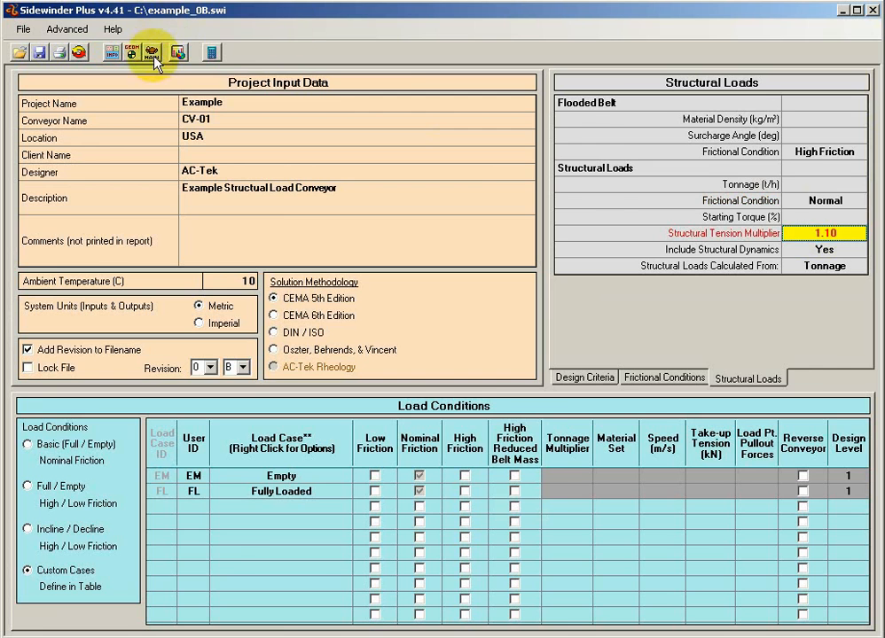
pyautogui.click(178, 52)
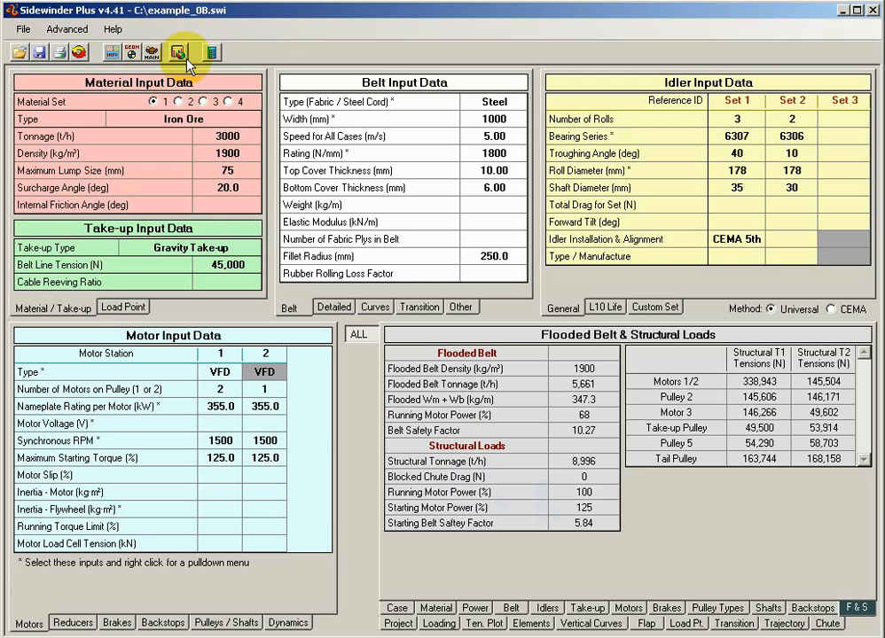
pyautogui.click(589, 464)
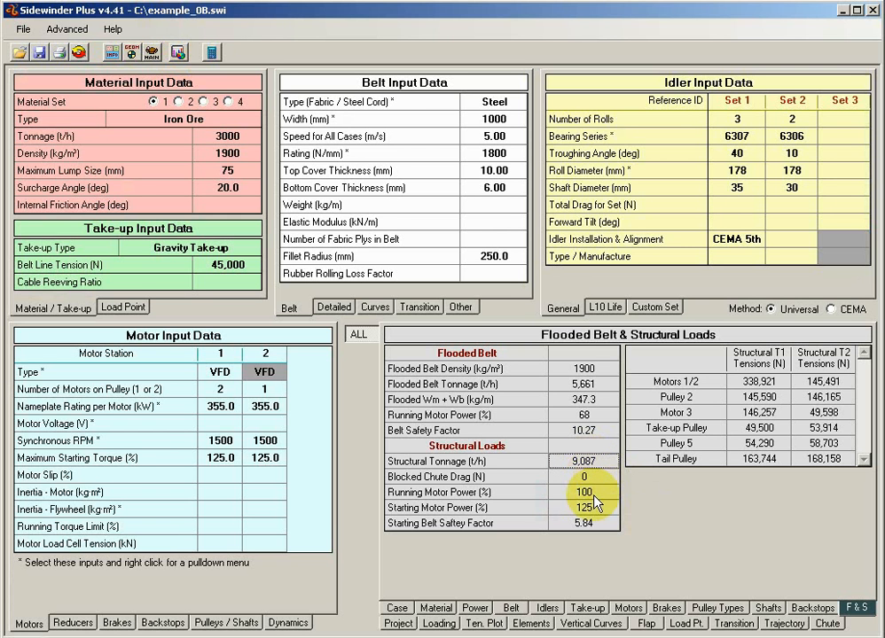
pyautogui.click(594, 494)
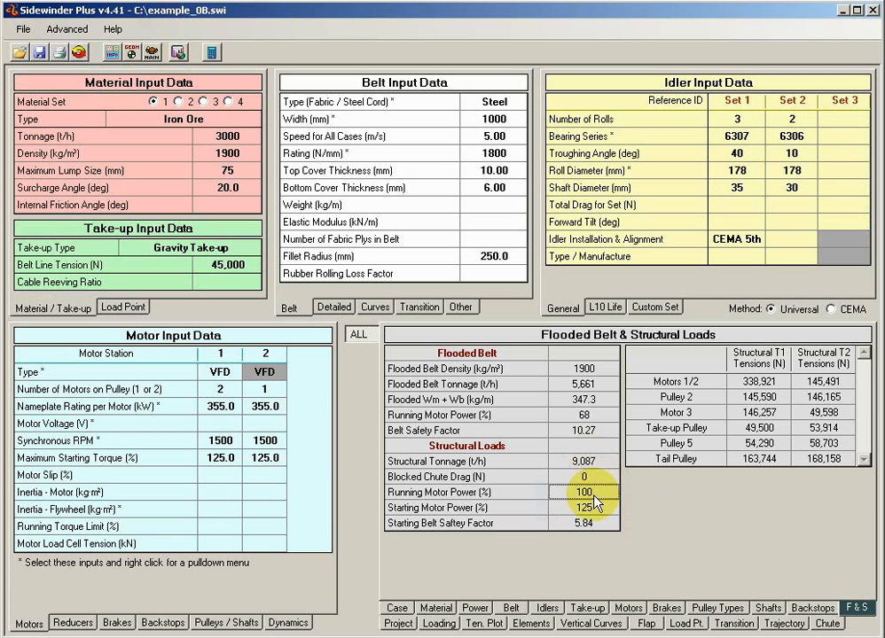
# - Set the structural tonnage to 5661 t/h in the structural loads inputs
pyautogui.click(107, 50)
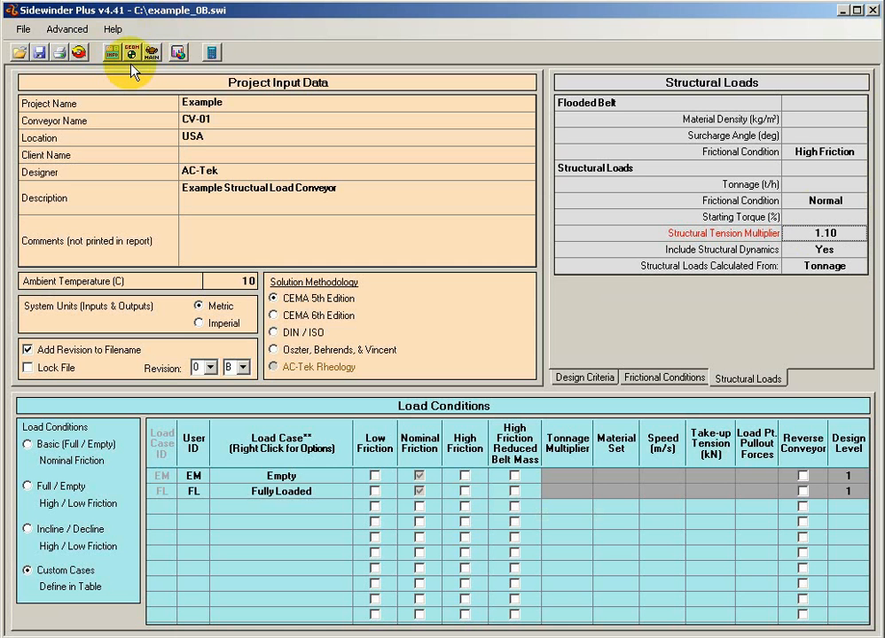
pyautogui.click(808, 185)
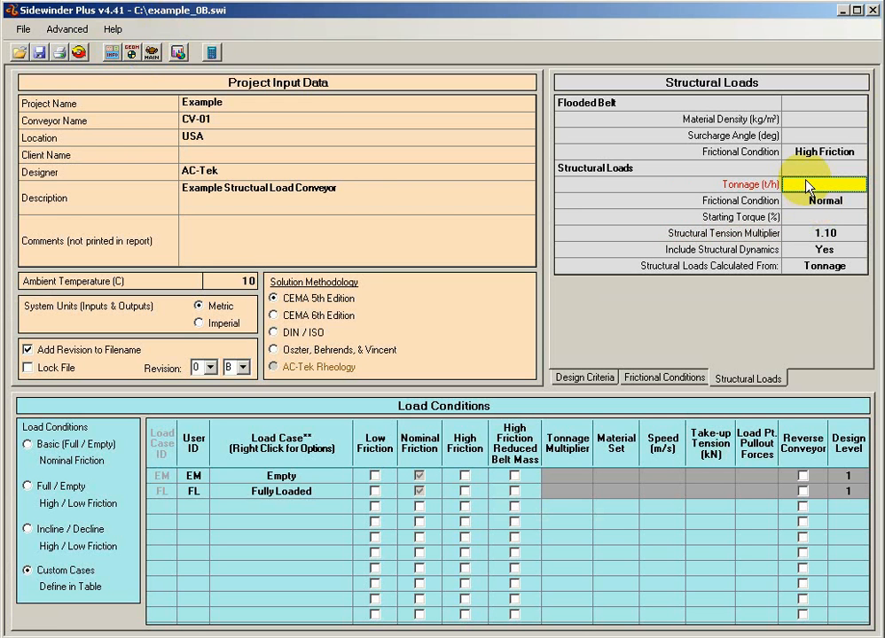
pyautogui.write('5661')
pyautogui.press('Return')
# - Set the structural loads frictional condition to High Friction, recalculate, and check the structural running motor power
pyautogui.click(820, 201)
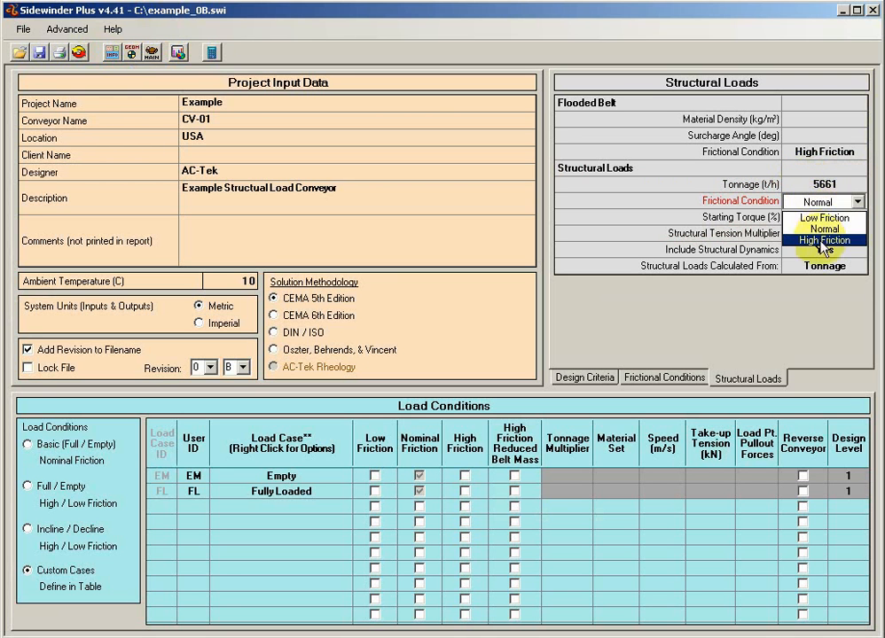
pyautogui.click(823, 241)
pyautogui.click(825, 217)
pyautogui.click(823, 183)
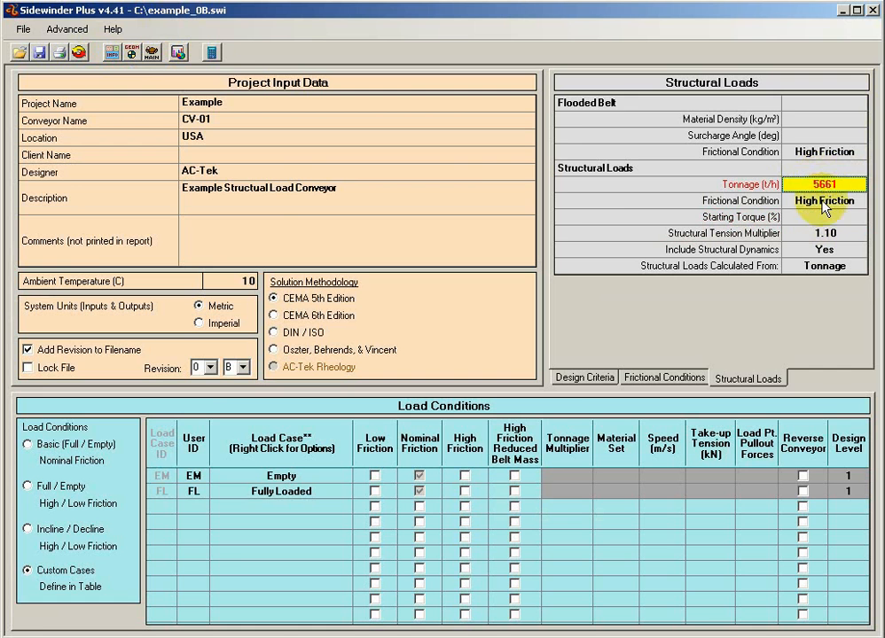
pyautogui.click(825, 202)
pyautogui.click(212, 52)
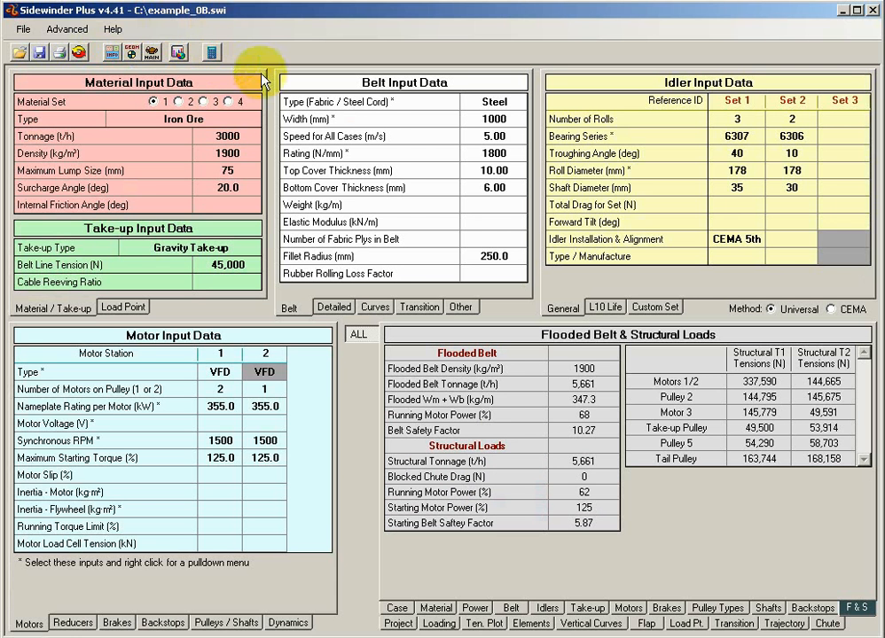
pyautogui.click(590, 493)
# - Set the structural starting torque to 175 %, recalculate, and check the starting motor power and starting belt safety factor
pyautogui.click(112, 53)
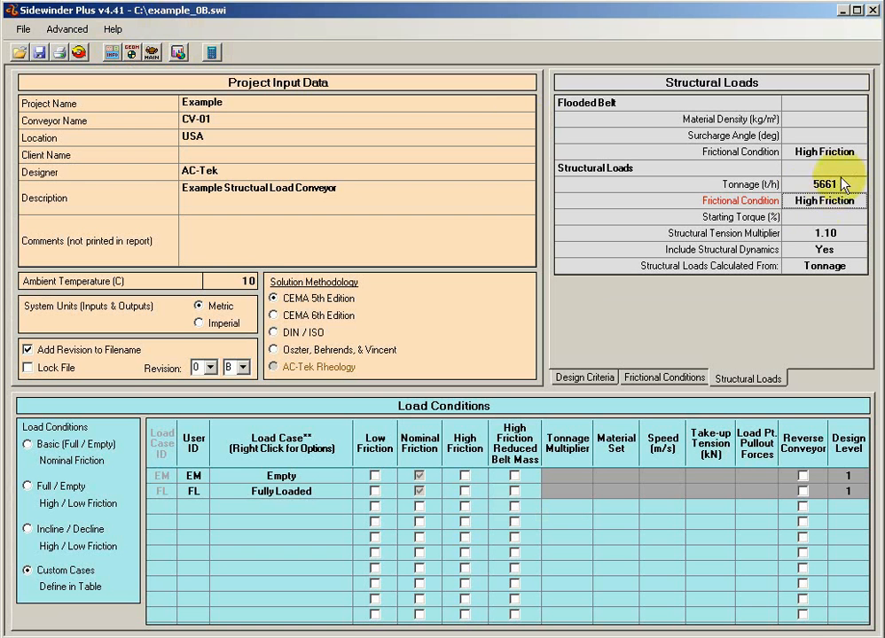
pyautogui.click(820, 218)
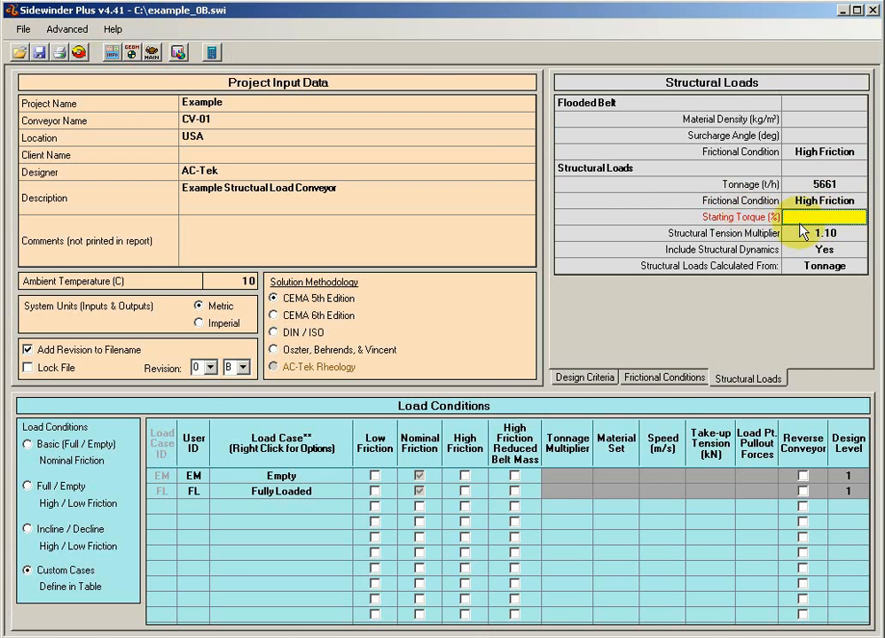
pyautogui.click(152, 53)
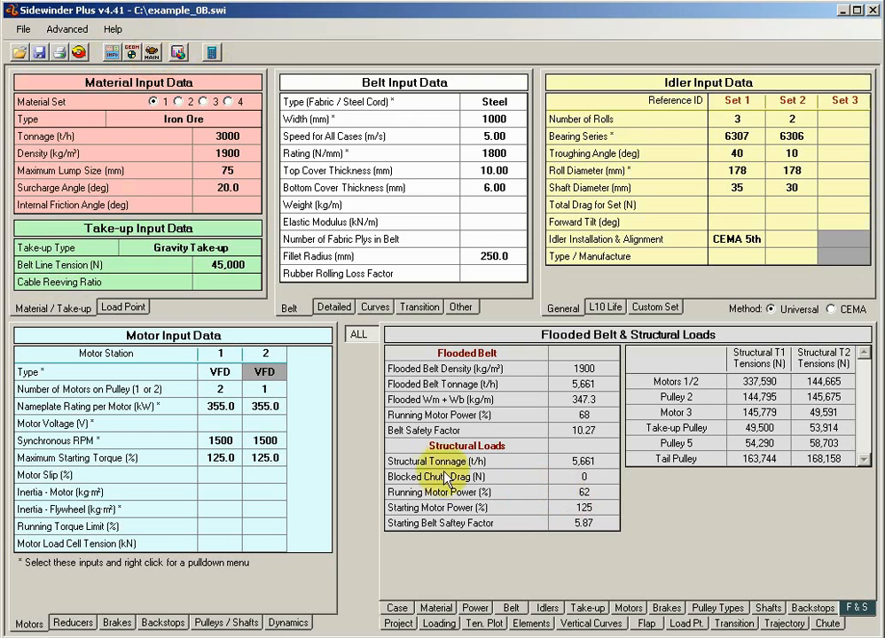
pyautogui.click(222, 458)
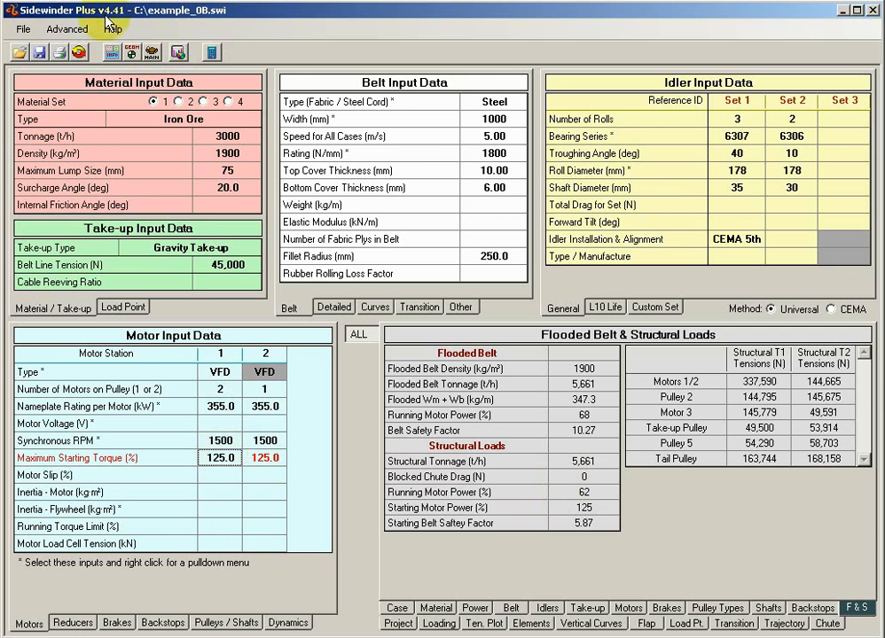
pyautogui.click(80, 51)
pyautogui.write('175')
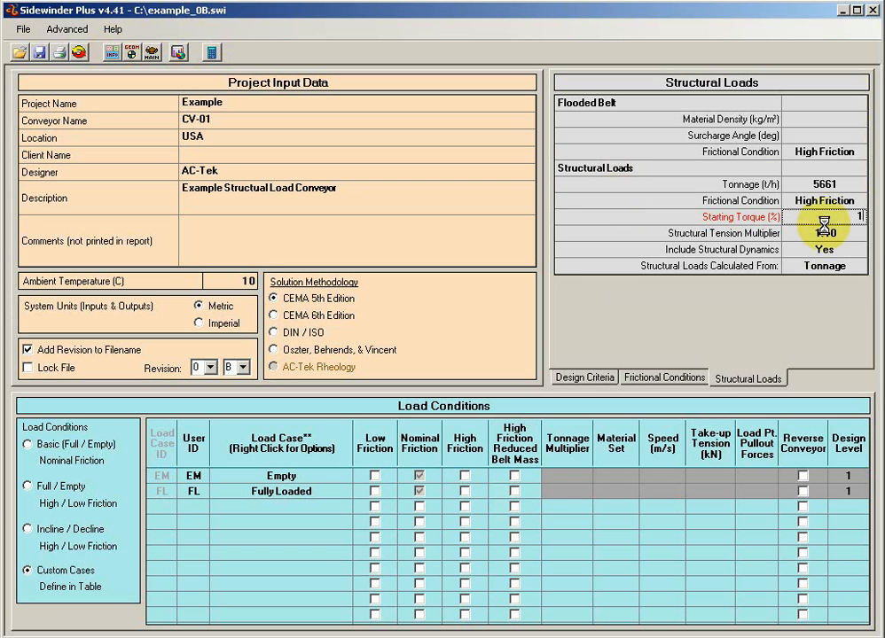
pyautogui.press('Up')
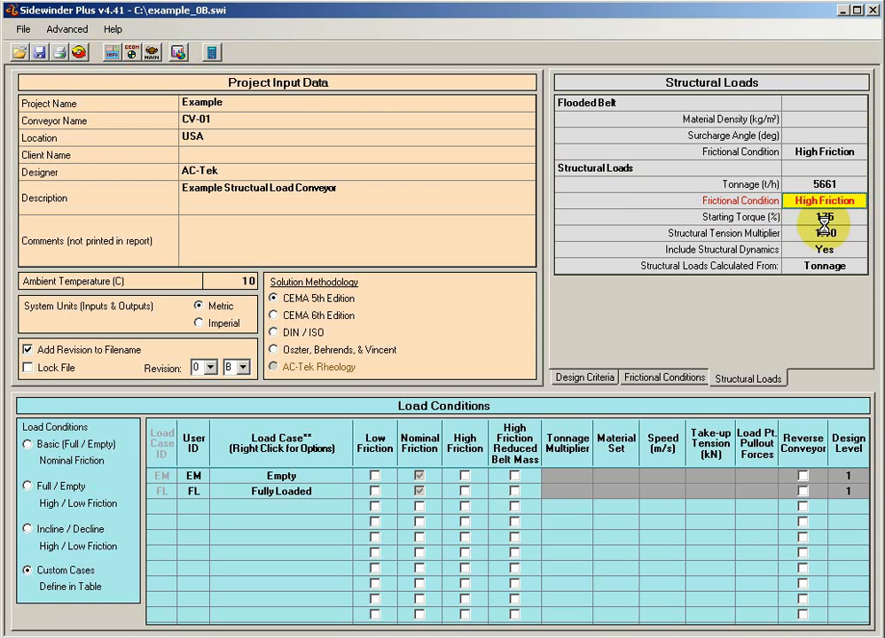
pyautogui.click(778, 217)
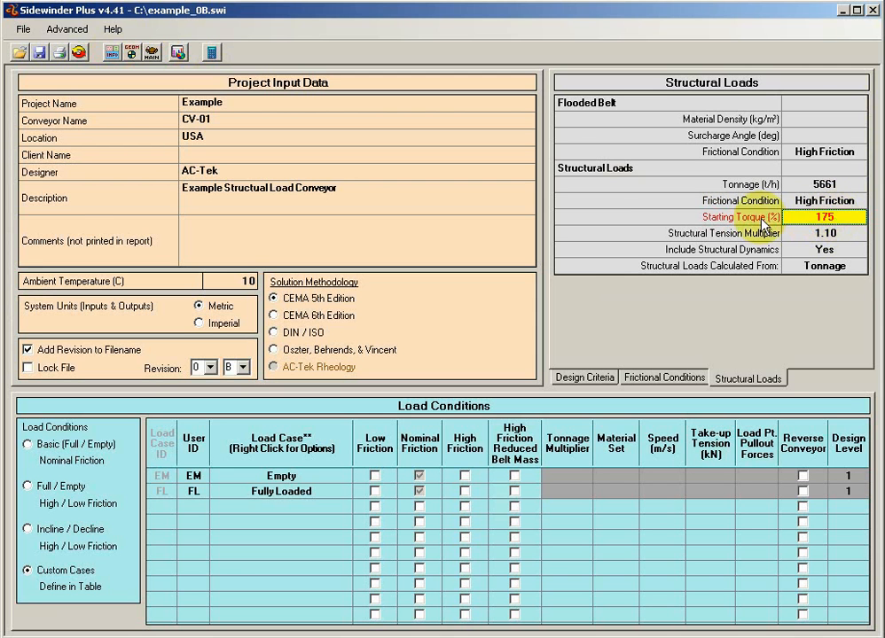
pyautogui.click(178, 51)
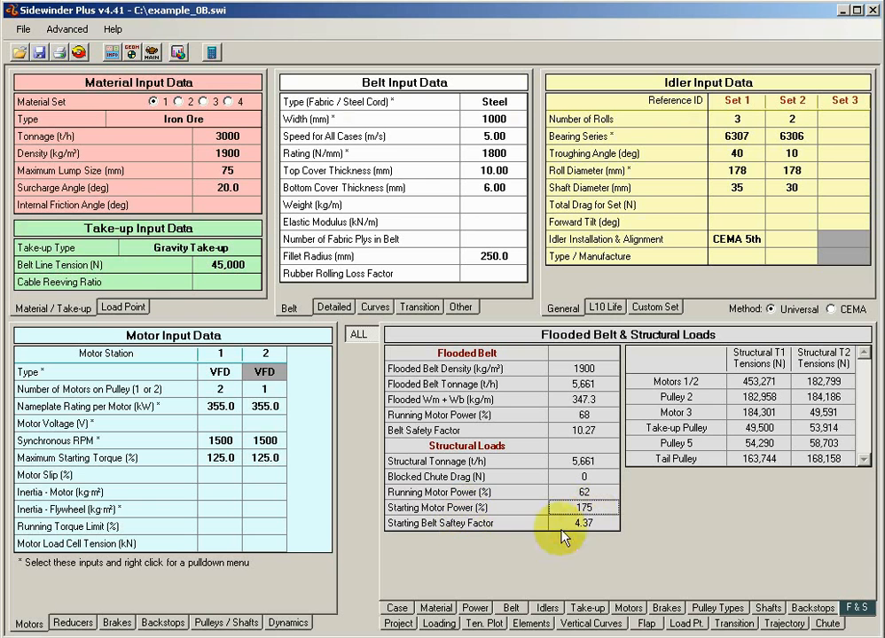
pyautogui.click(560, 524)
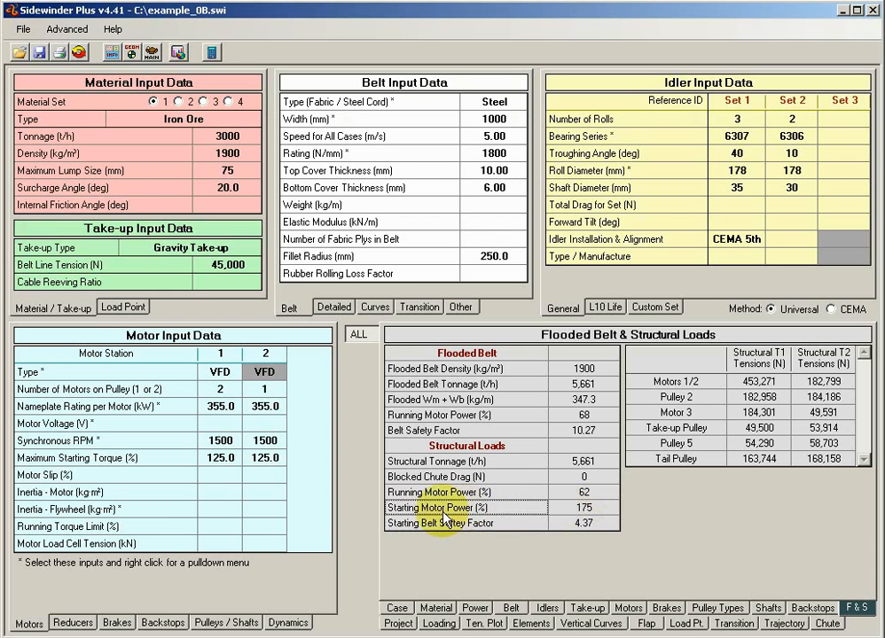
pyautogui.click(602, 513)
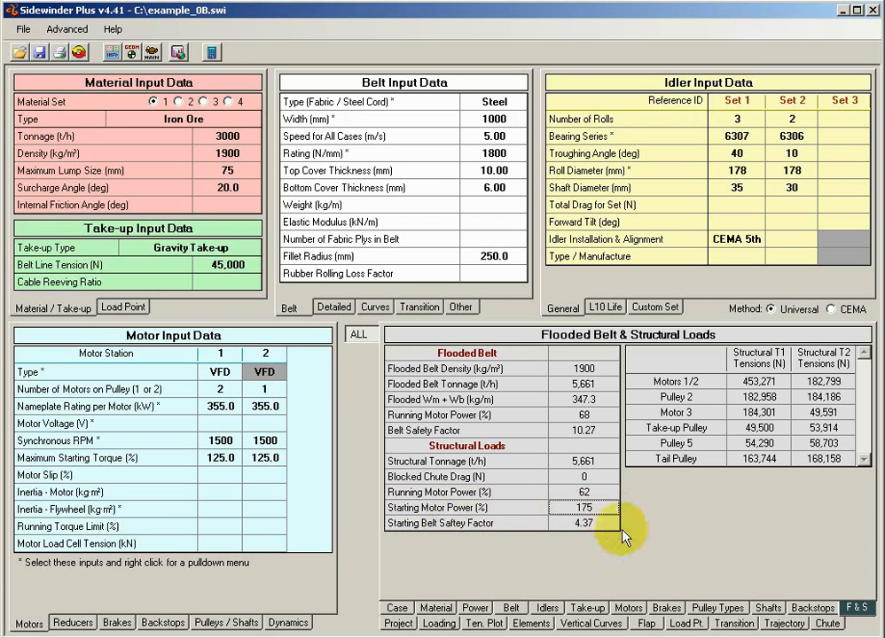
# - Add a Fully Loaded load case in the third row, name it "Structual Case", and enable High Friction for it
pyautogui.click(111, 53)
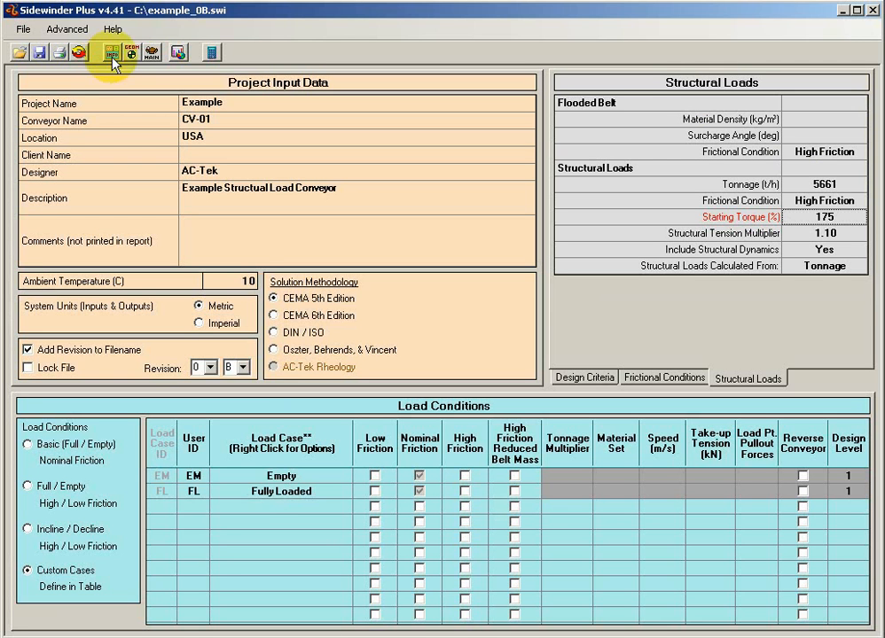
pyautogui.click(233, 512)
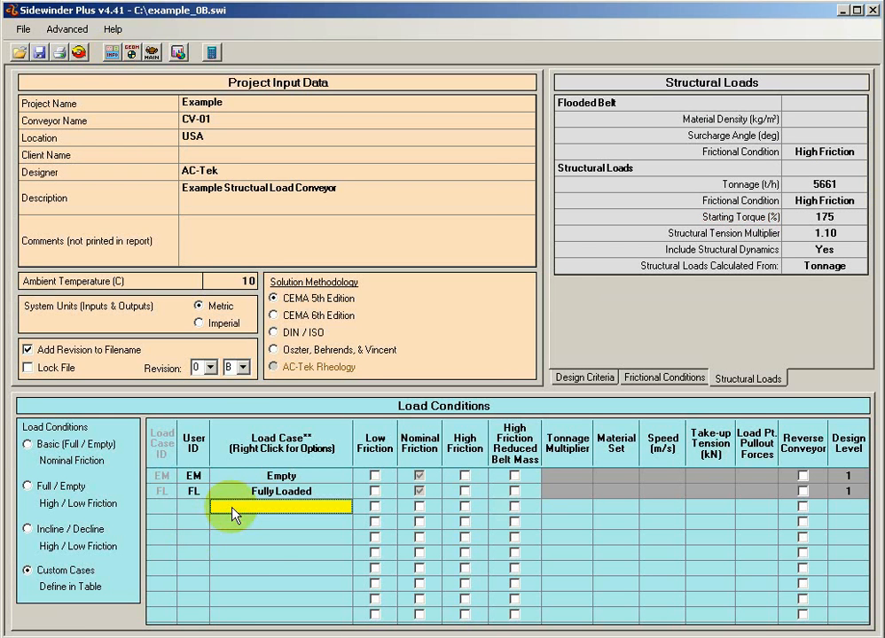
pyautogui.rightClick(233, 513)
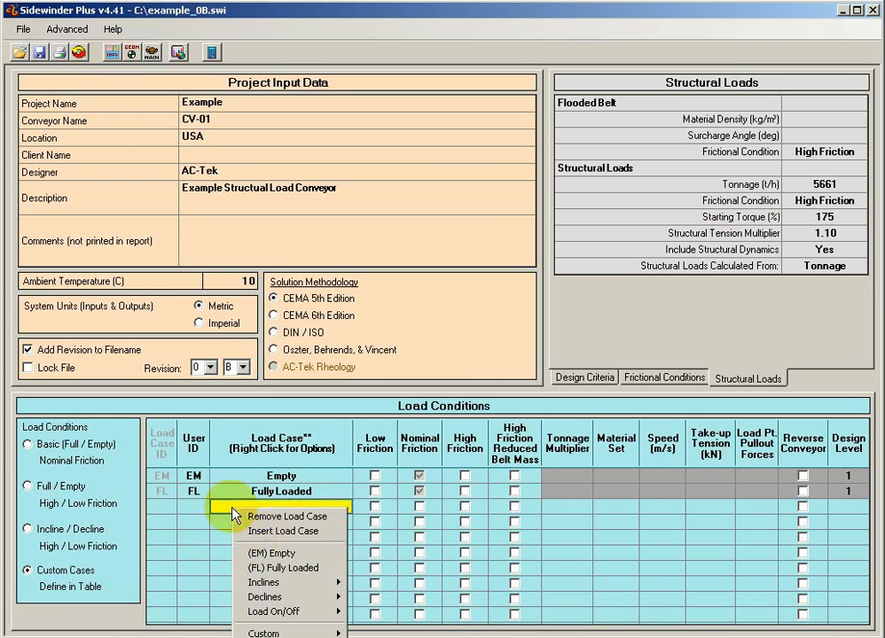
pyautogui.click(278, 569)
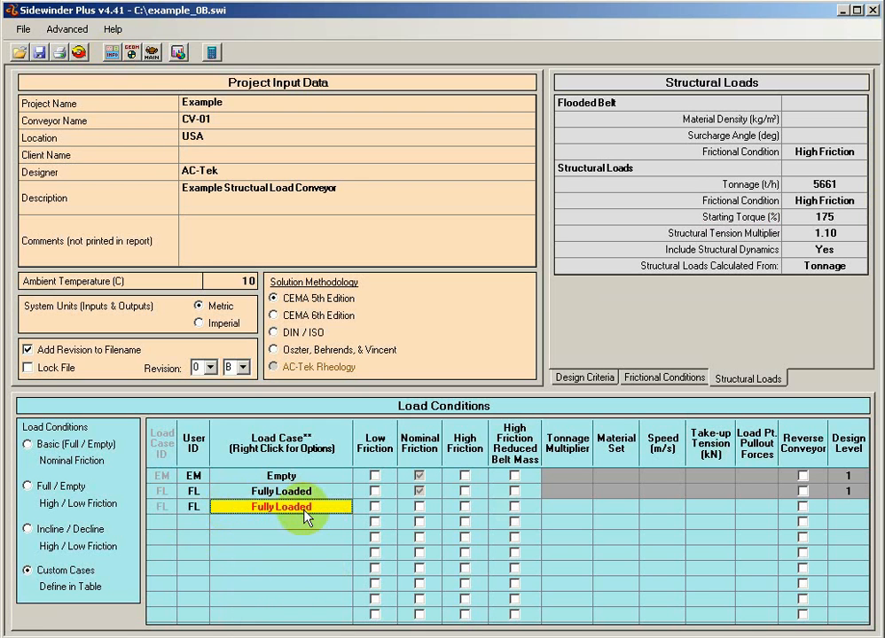
pyautogui.click(304, 506)
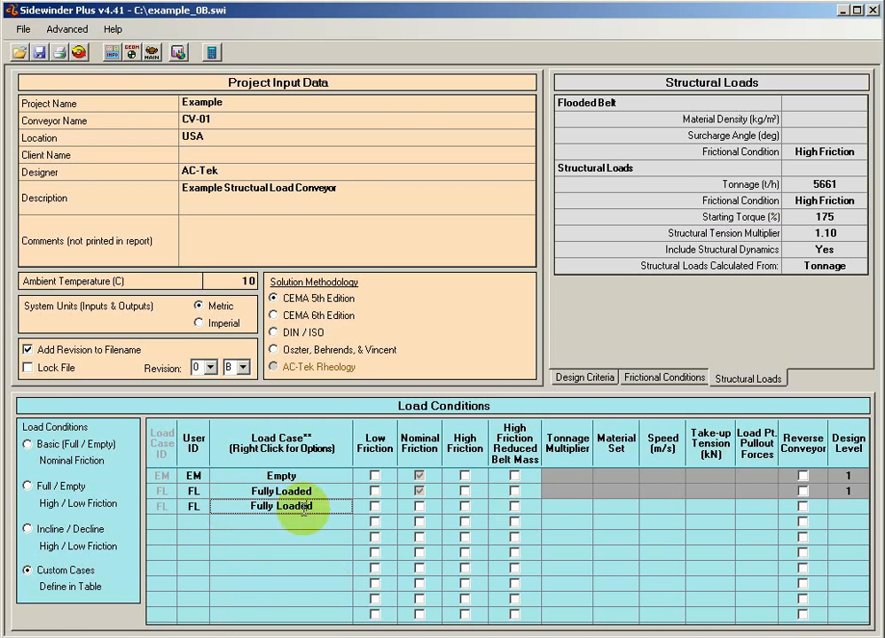
pyautogui.click(304, 507)
pyautogui.write('Structural Case')
pyautogui.click(468, 510)
# - Clear the starting torque and tonnage values in the structural loads inputs
pyautogui.click(827, 249)
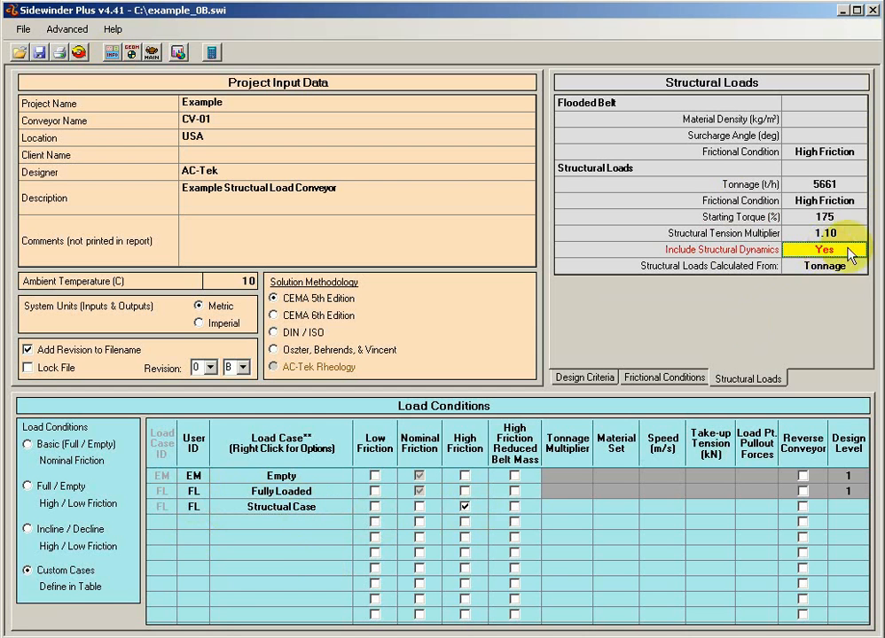
pyautogui.click(833, 266)
pyautogui.click(831, 219)
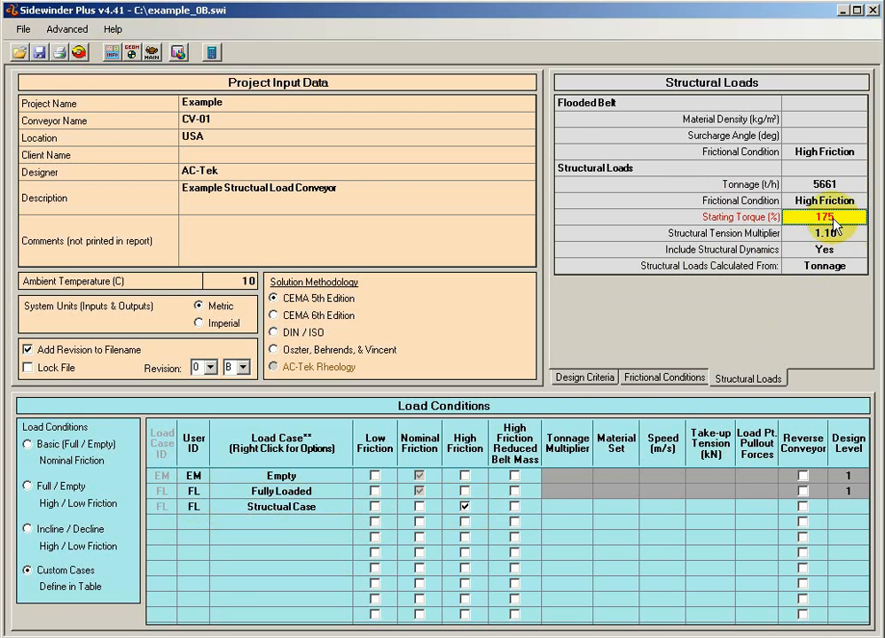
pyautogui.press('Delete')
pyautogui.click(835, 185)
pyautogui.press('Delete')
pyautogui.click(840, 201)
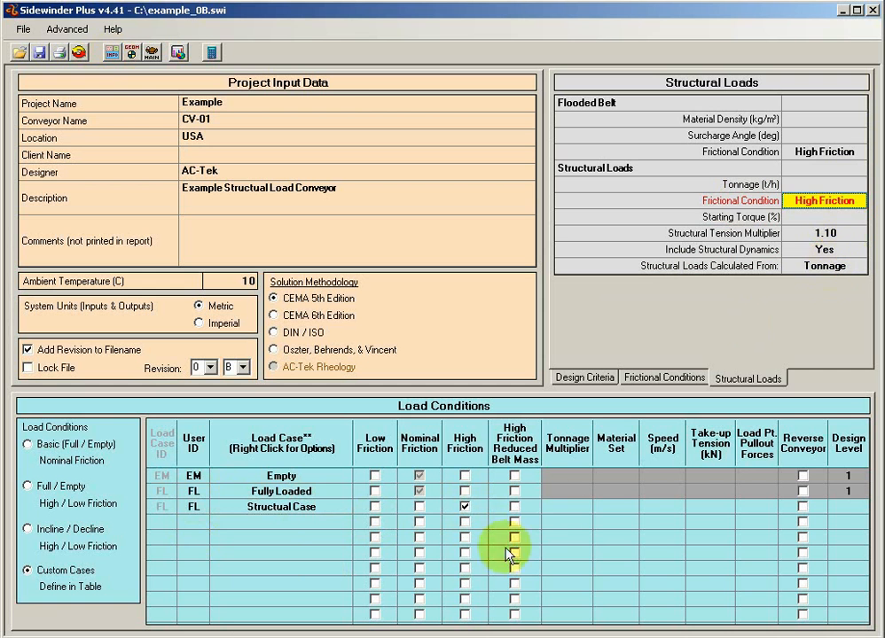
# - Recalculate the conveyor and check the structural tonnage and running motor power
pyautogui.click(557, 509)
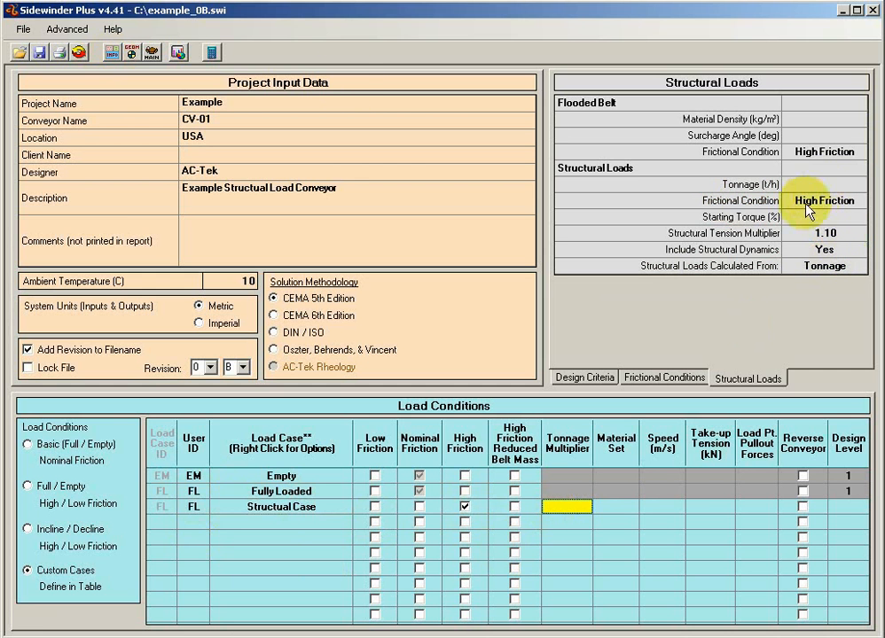
pyautogui.click(214, 53)
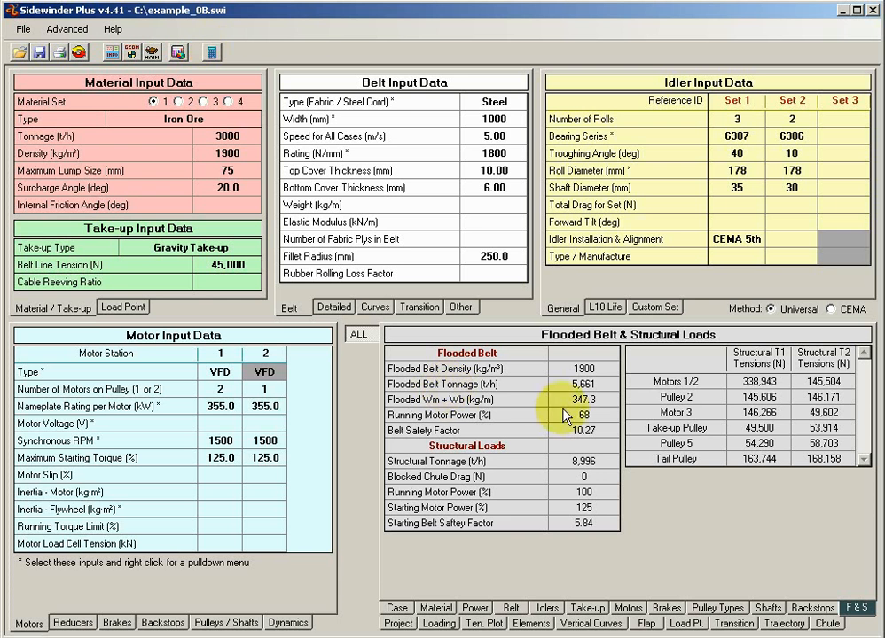
pyautogui.click(583, 462)
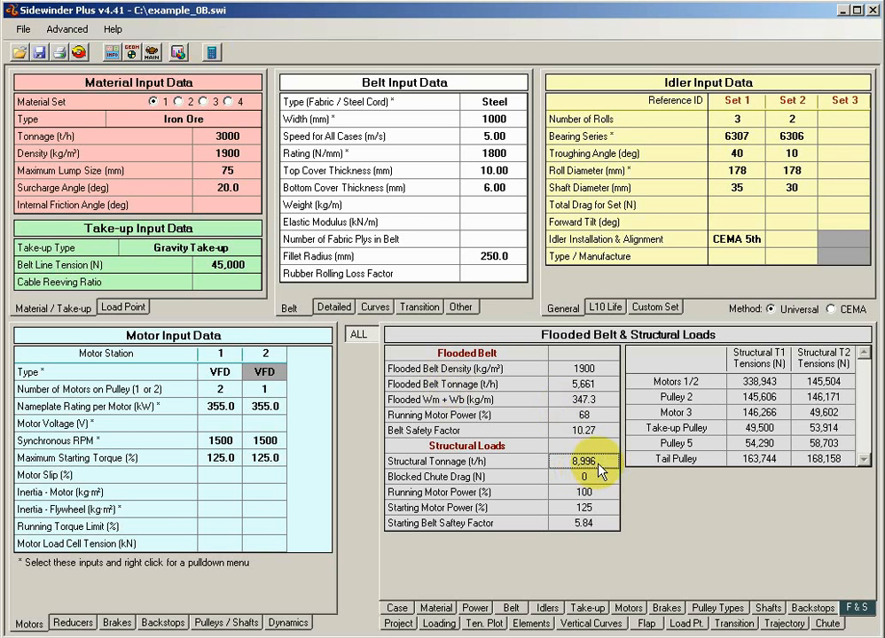
pyautogui.click(576, 493)
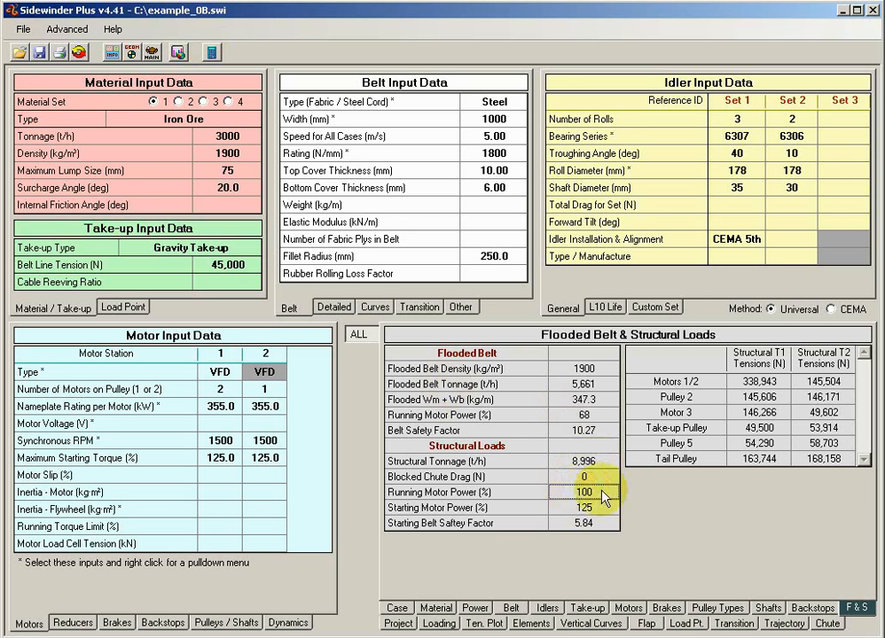
# - Set the Structual Case's tonnage multiplier to produce 8,996 t/h, recalculate, and review the FL-H case results
pyautogui.click(111, 53)
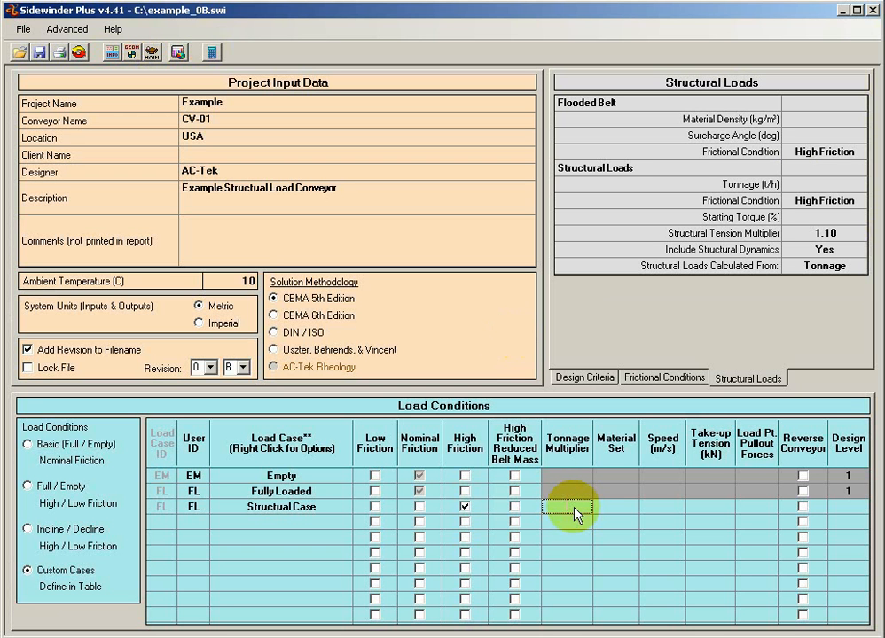
pyautogui.press('Return')
pyautogui.click(213, 53)
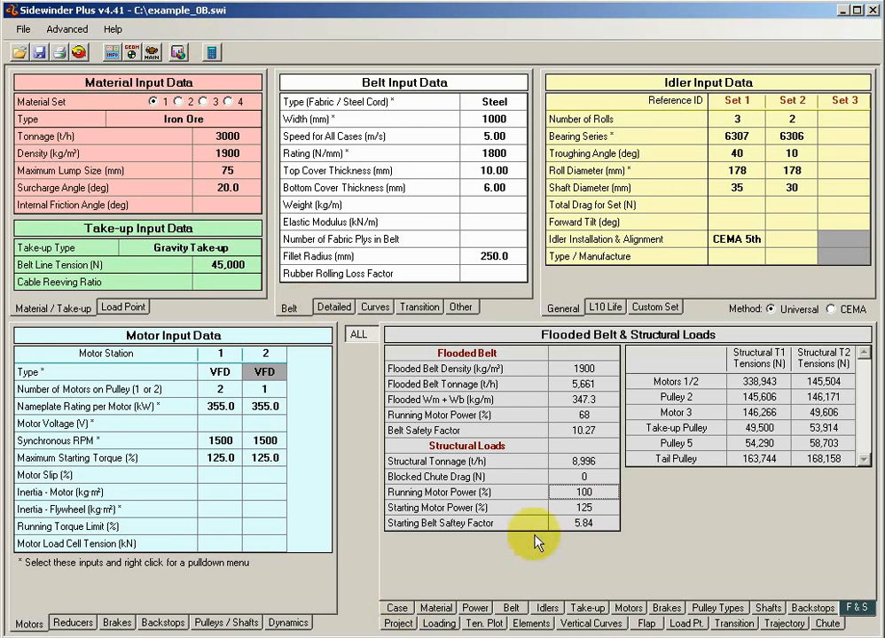
pyautogui.click(398, 609)
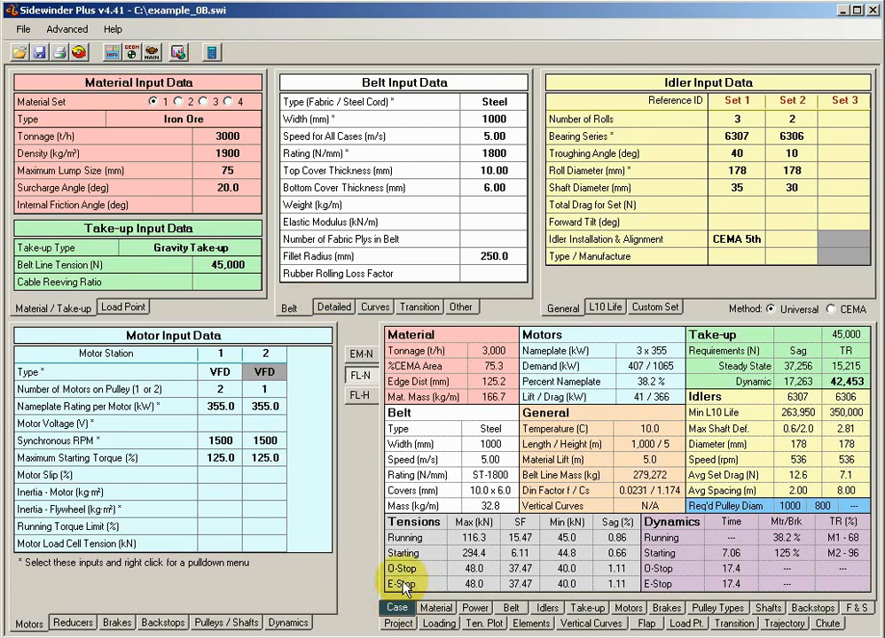
pyautogui.click(360, 397)
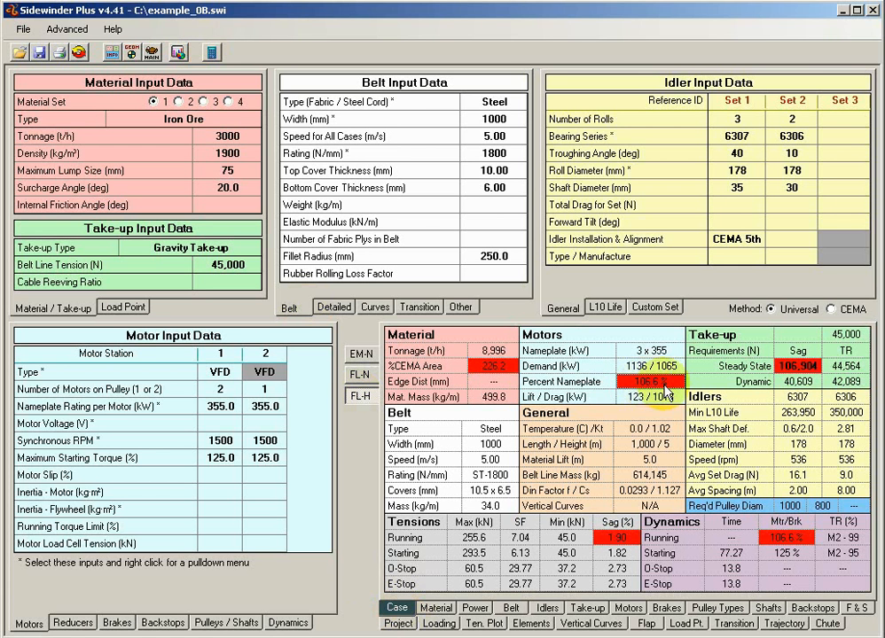
# - Return to the flooded belt and structural loads results and set the motor slip to 0 % for both motor stations
pyautogui.click(859, 610)
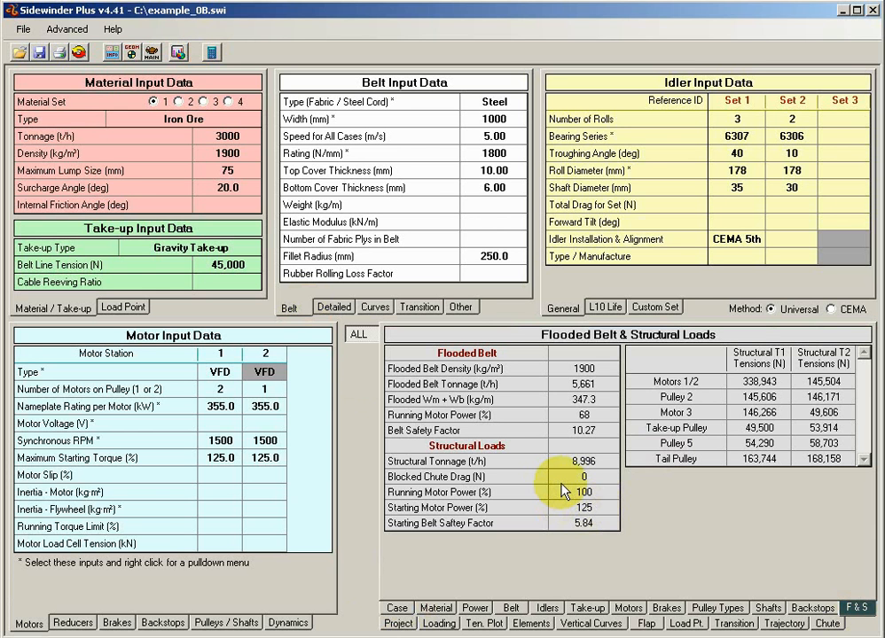
pyautogui.click(214, 477)
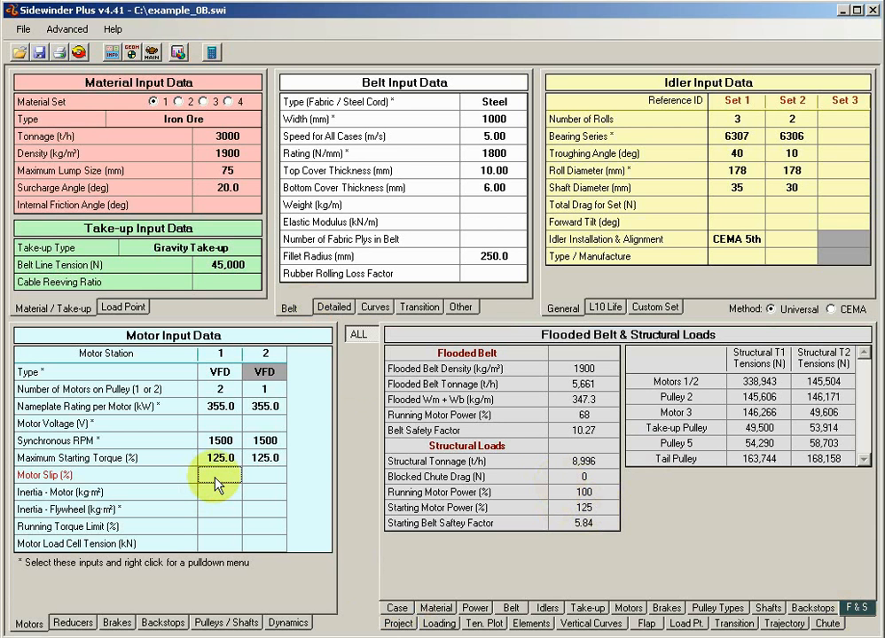
pyautogui.write('0')
pyautogui.click(270, 478)
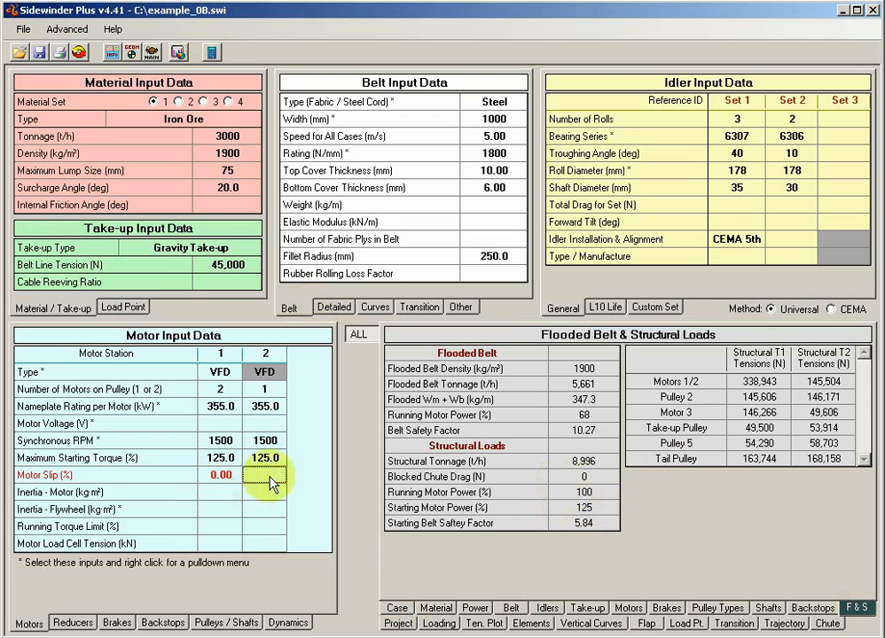
pyautogui.write('0')
pyautogui.click(252, 498)
# - Set the reducer efficiency loss per stage to 0 % for both reducer stations
pyautogui.click(78, 623)
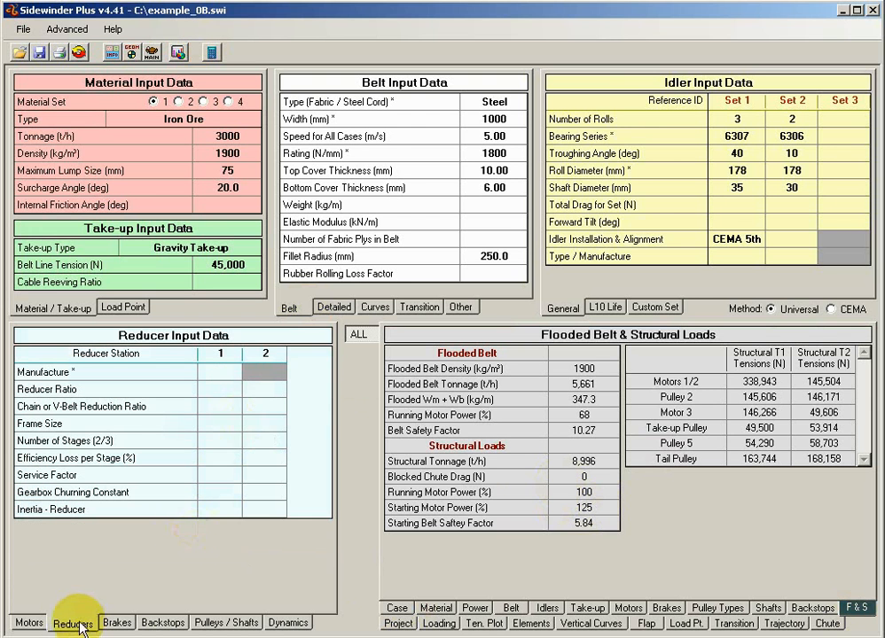
pyautogui.click(222, 458)
pyautogui.write('0')
pyautogui.click(264, 457)
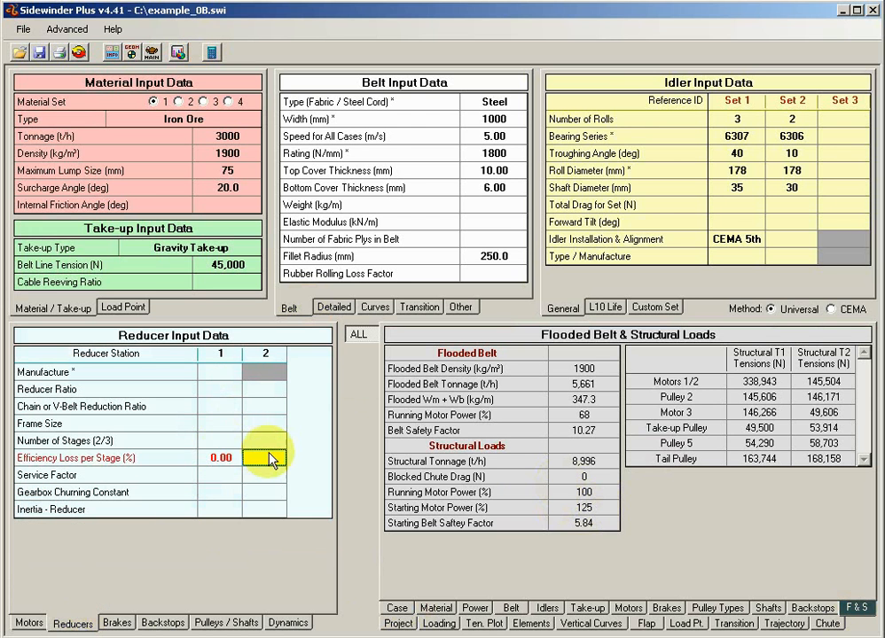
pyautogui.write('0')
pyautogui.click(262, 477)
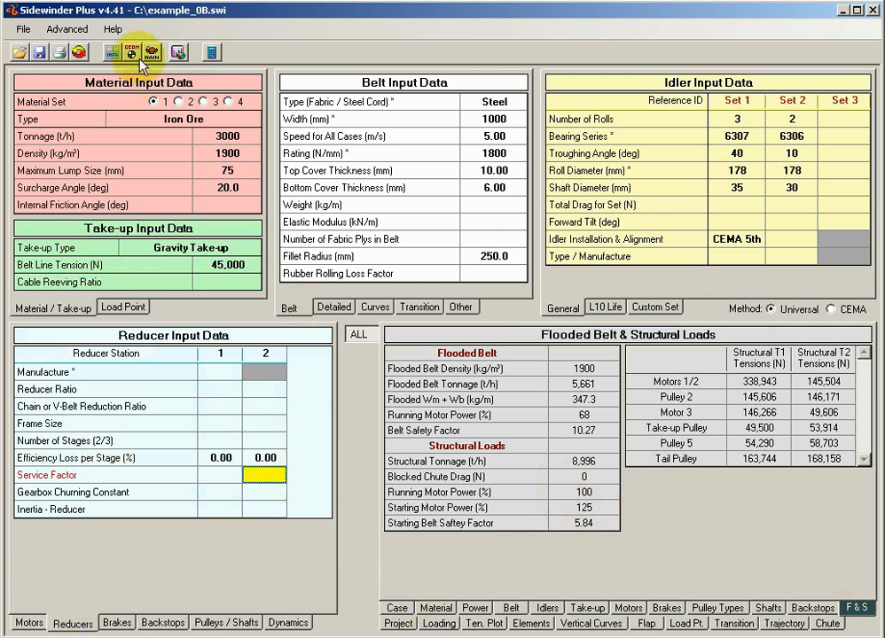
# - Set the high-friction mechanical efficiency to 0.0 in the project's frictional conditions
pyautogui.click(110, 50)
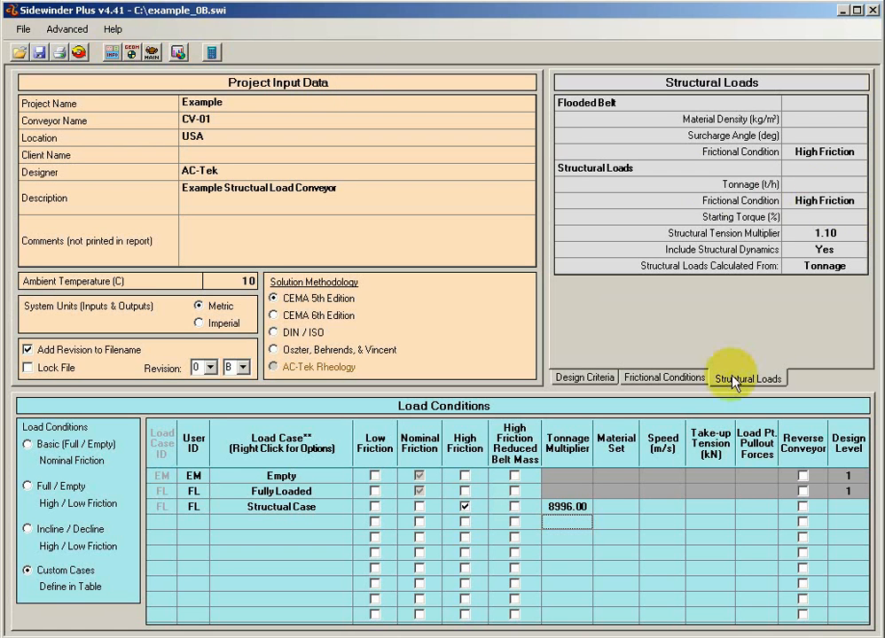
pyautogui.click(667, 378)
pyautogui.click(830, 174)
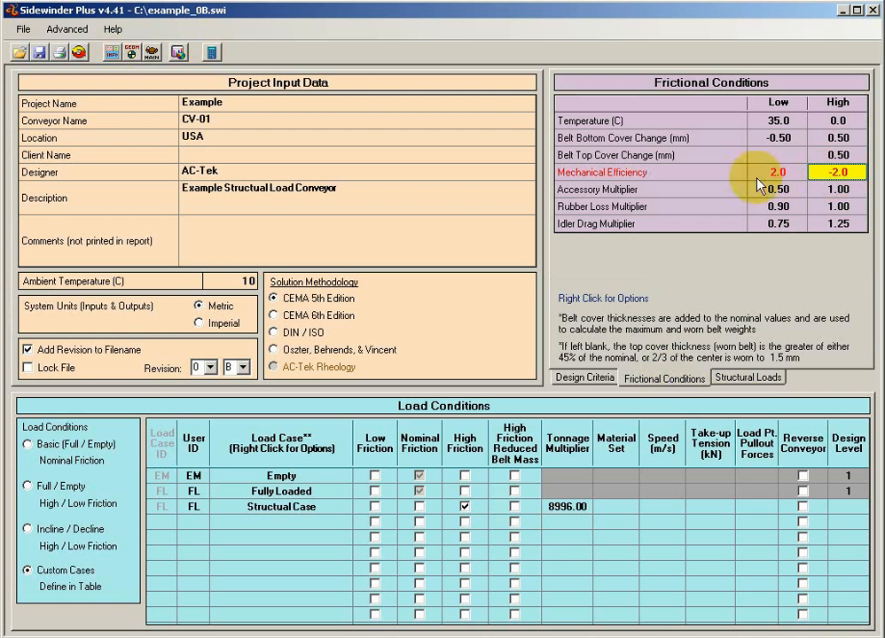
pyautogui.write('0')
pyautogui.click(840, 191)
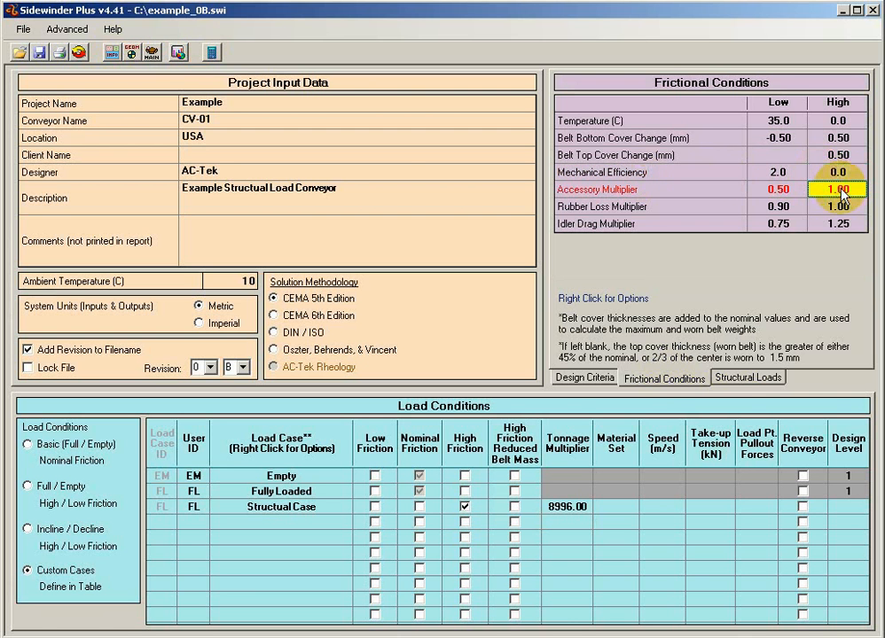
# - Recalculate the conveyor and compare the FL-H case's tonnage and motor power with the structural loads results
pyautogui.click(212, 52)
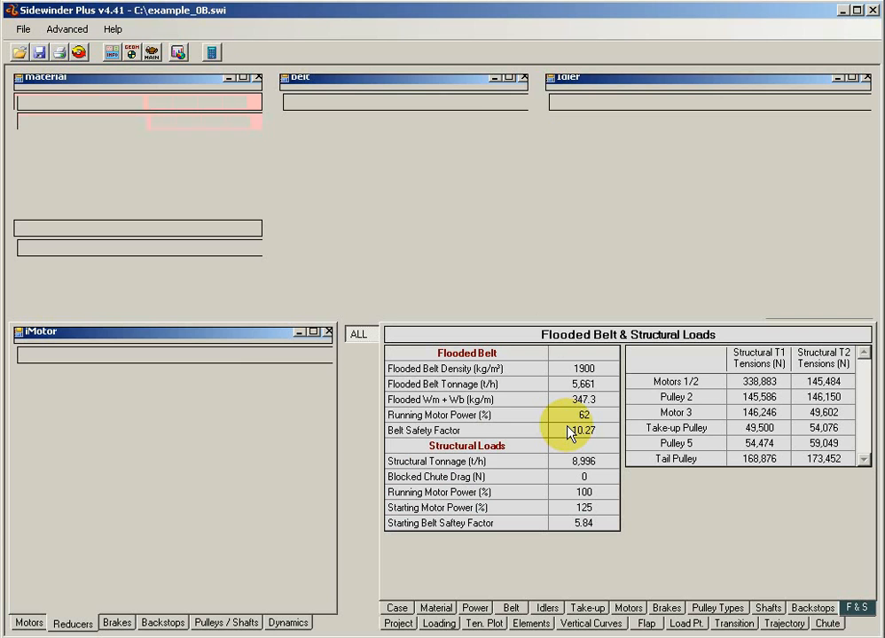
pyautogui.click(395, 608)
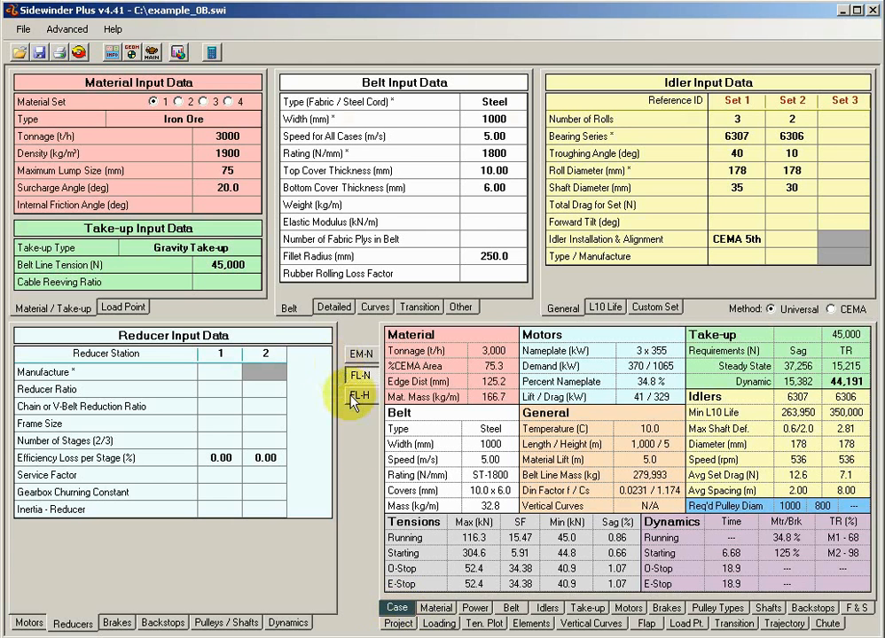
pyautogui.click(356, 397)
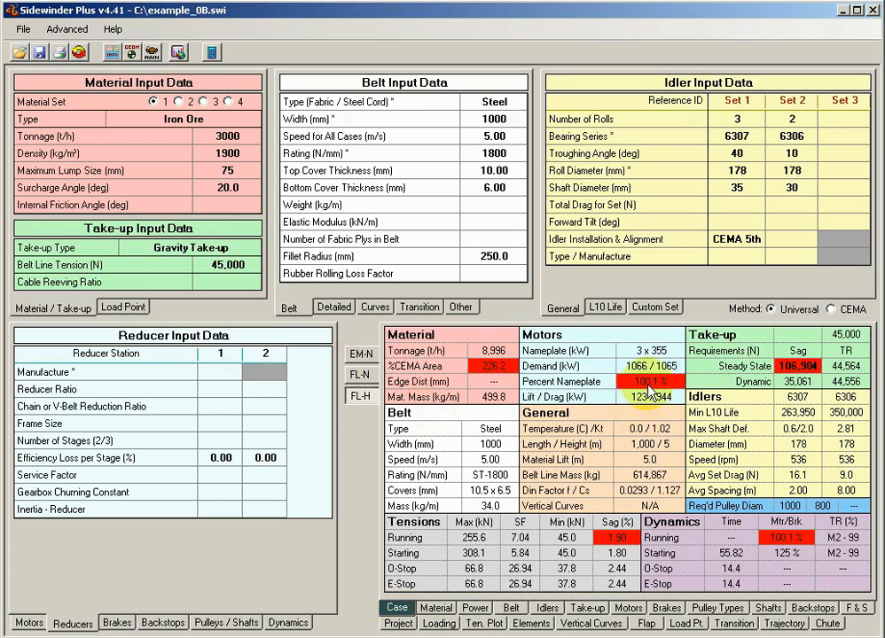
pyautogui.click(855, 608)
pyautogui.click(583, 493)
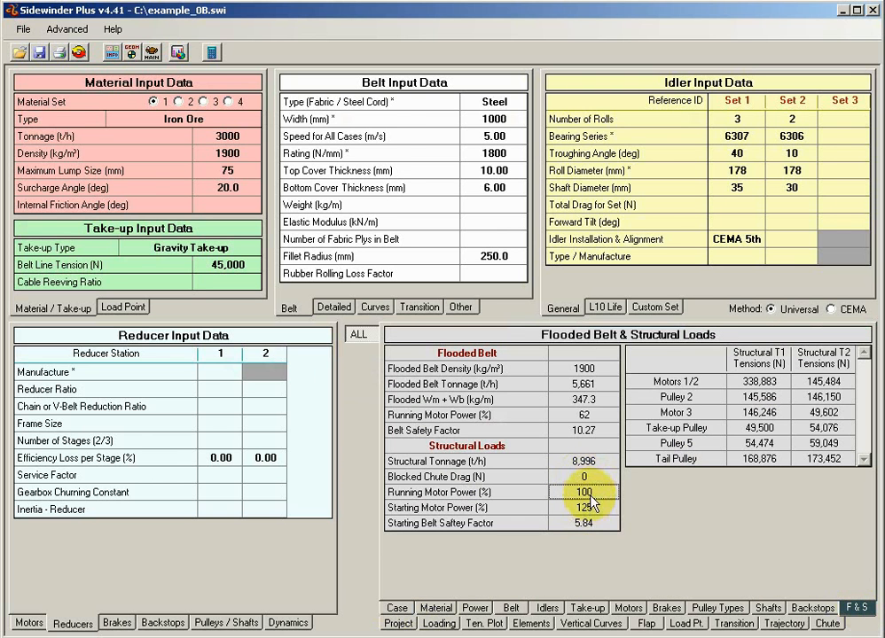
pyautogui.click(592, 463)
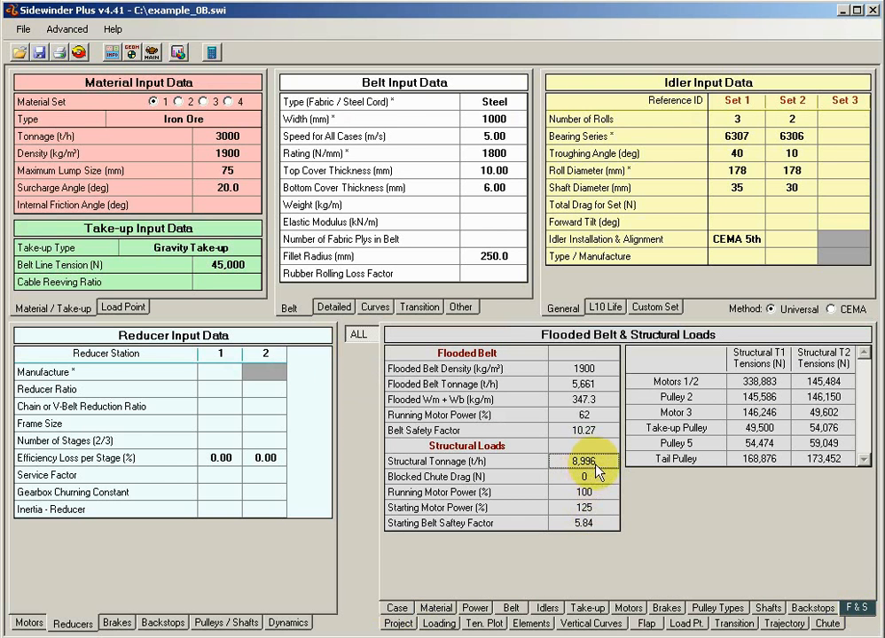
# - Review the structural loads inputs and the custom Structual Case against the flooded belt and structural loads results
pyautogui.click(112, 52)
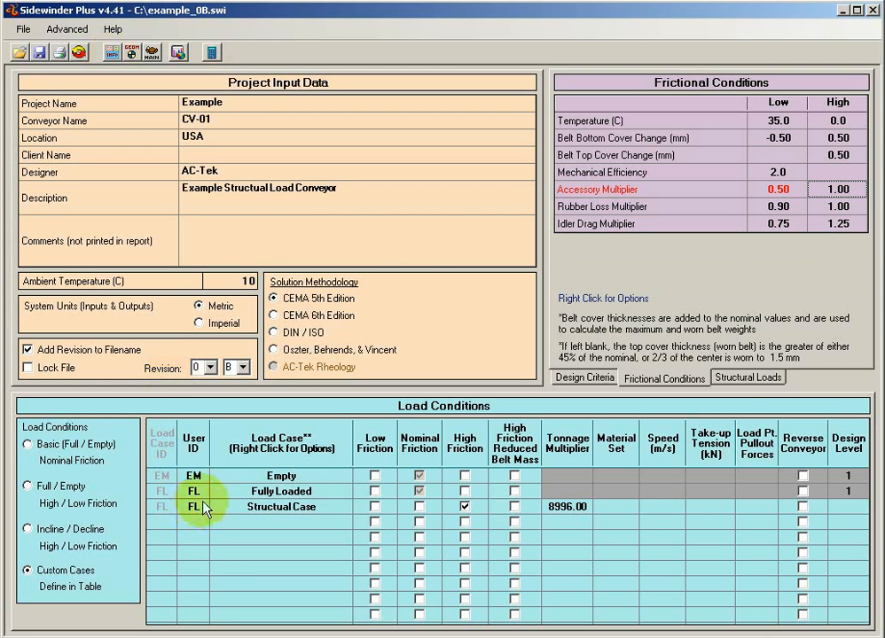
pyautogui.click(747, 378)
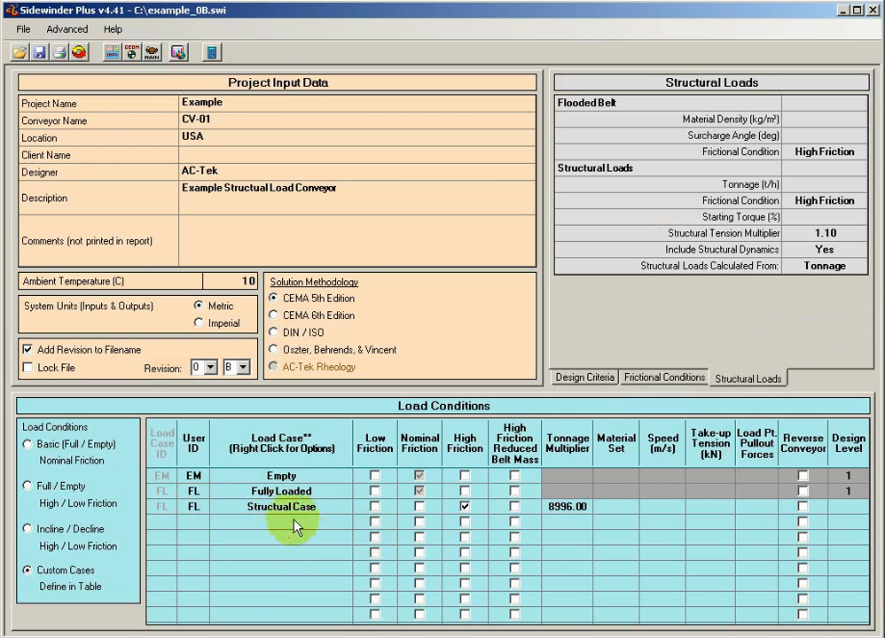
pyautogui.click(142, 51)
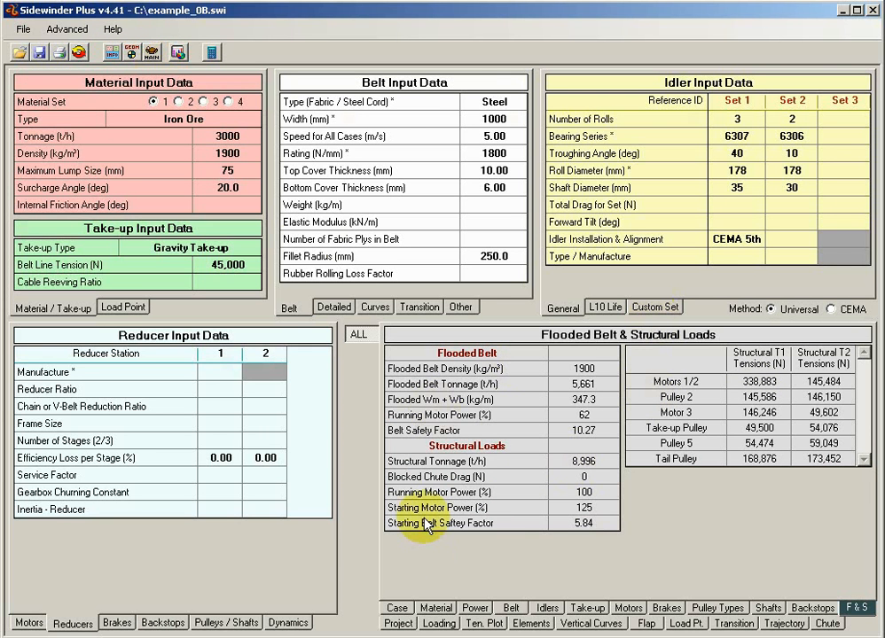
pyautogui.click(112, 54)
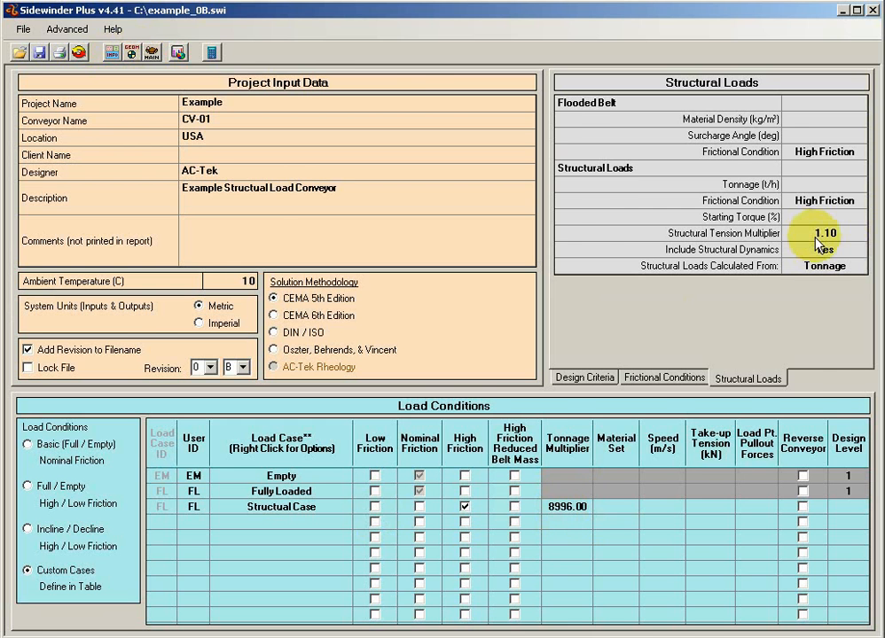
pyautogui.click(151, 52)
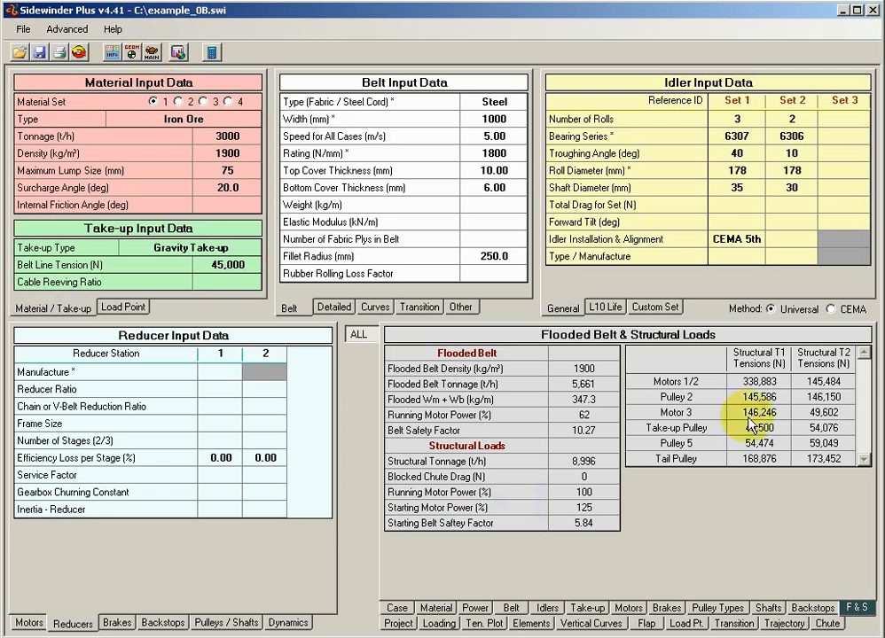
# - Compare the Motors 1/2 structural T1 tension with the FL-H case tensions and check the structural tension multiplier
pyautogui.click(759, 381)
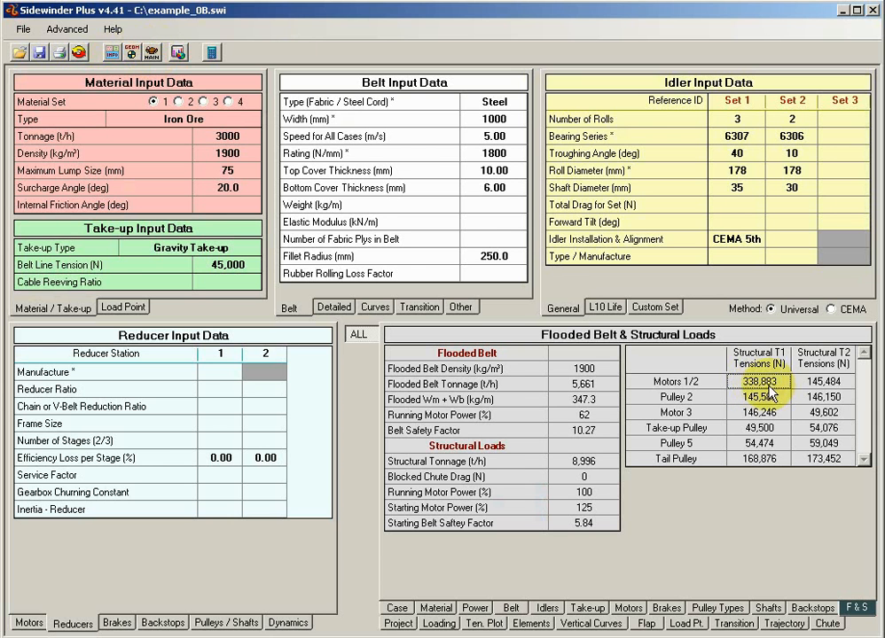
pyautogui.click(397, 608)
pyautogui.click(365, 397)
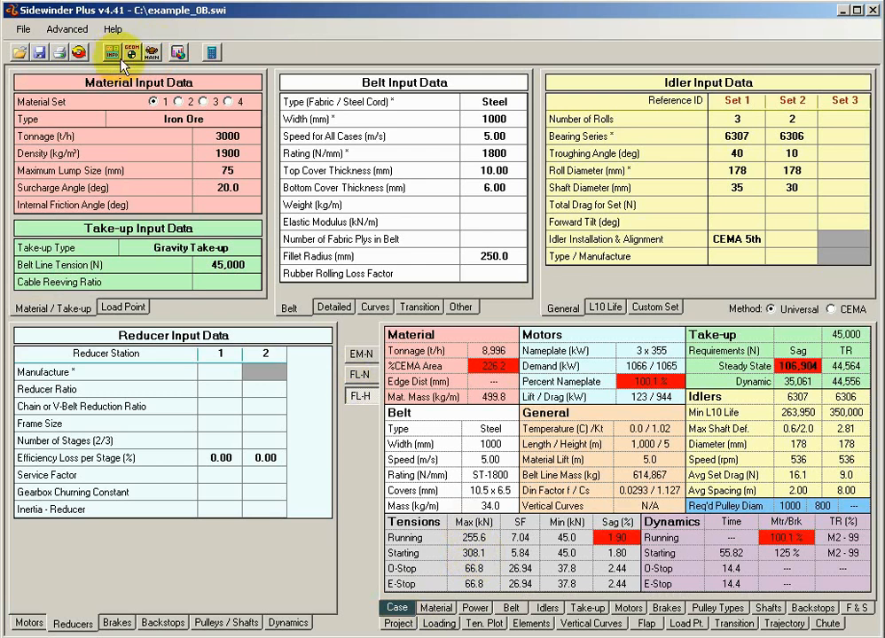
pyautogui.click(89, 49)
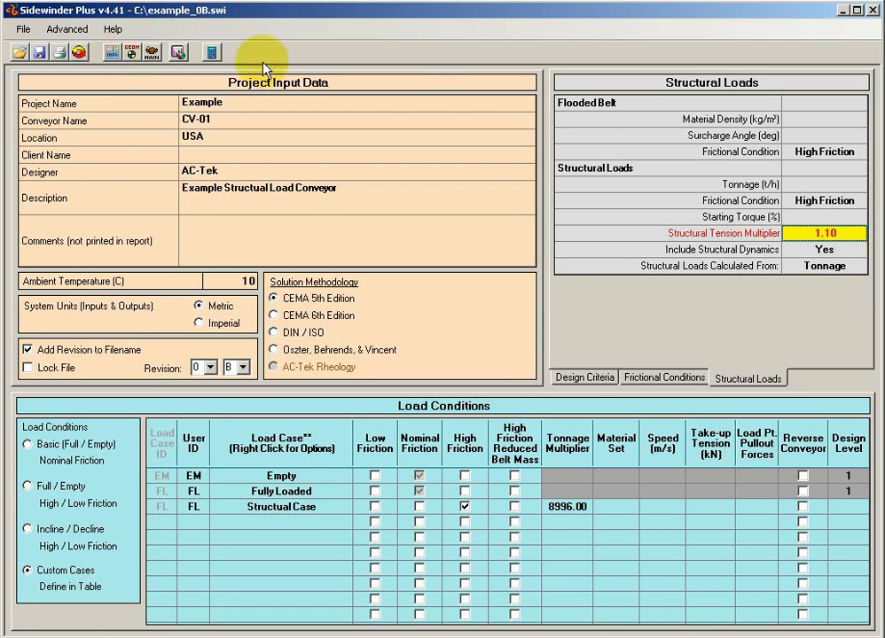
pyautogui.click(153, 53)
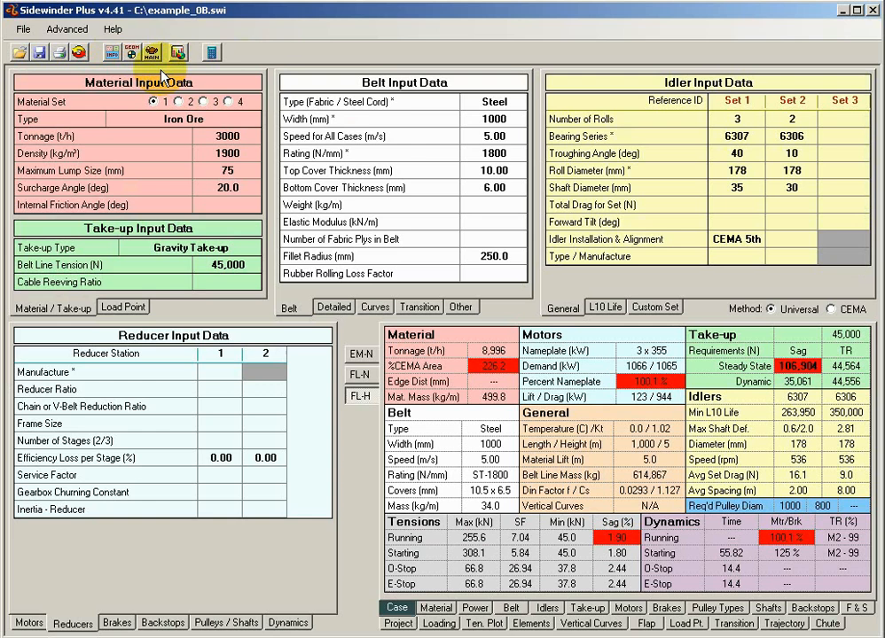
pyautogui.click(855, 608)
pyautogui.click(760, 388)
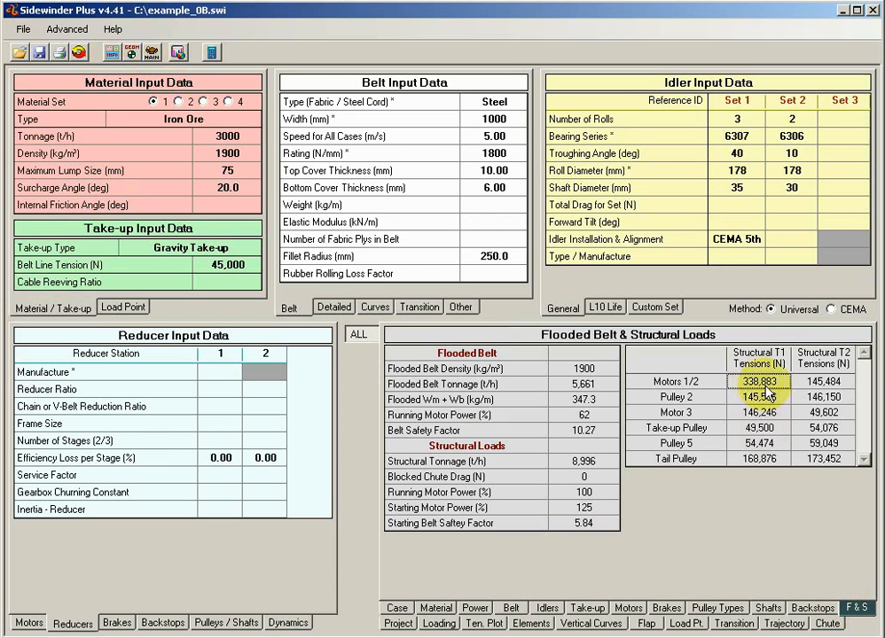
# - Reset the structural tension multiplier to 1.00 and update the flooded belt and structural loads results
pyautogui.click(79, 51)
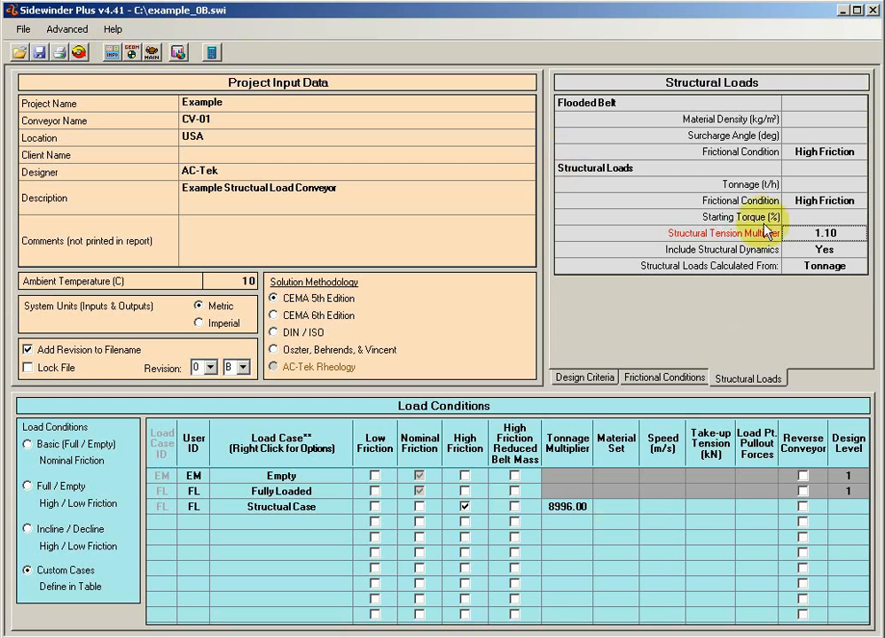
pyautogui.click(817, 233)
pyautogui.doubleClick(817, 233)
pyautogui.press('Delete')
pyautogui.click(830, 219)
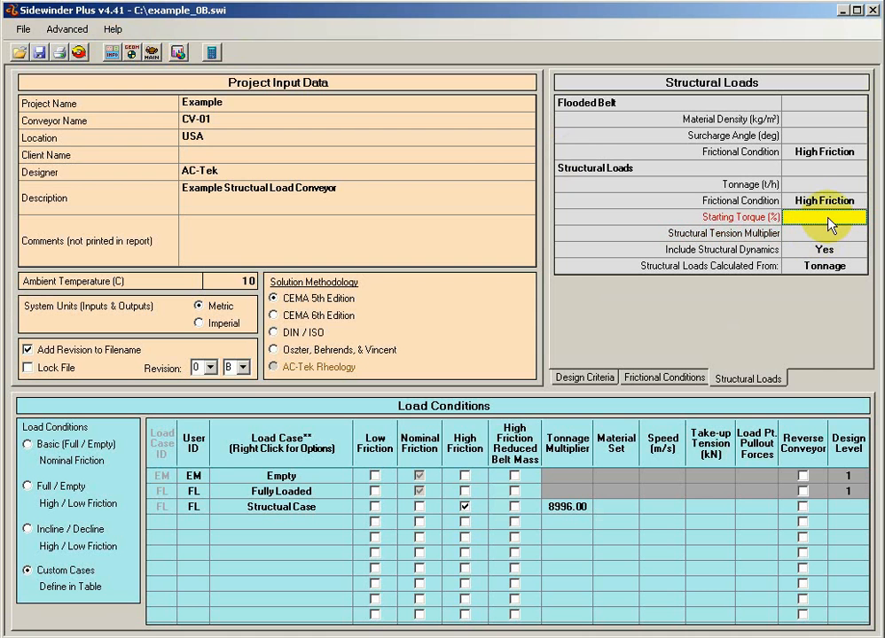
pyautogui.click(152, 49)
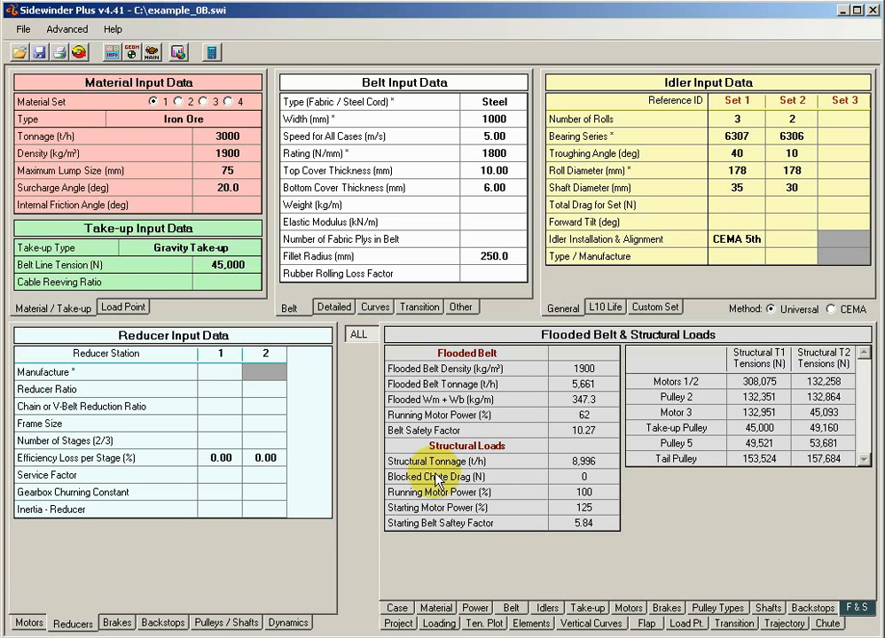
# - Compare the Motors 1/2 structural T1 tension with the FL-H case's maximum starting tension
pyautogui.click(759, 384)
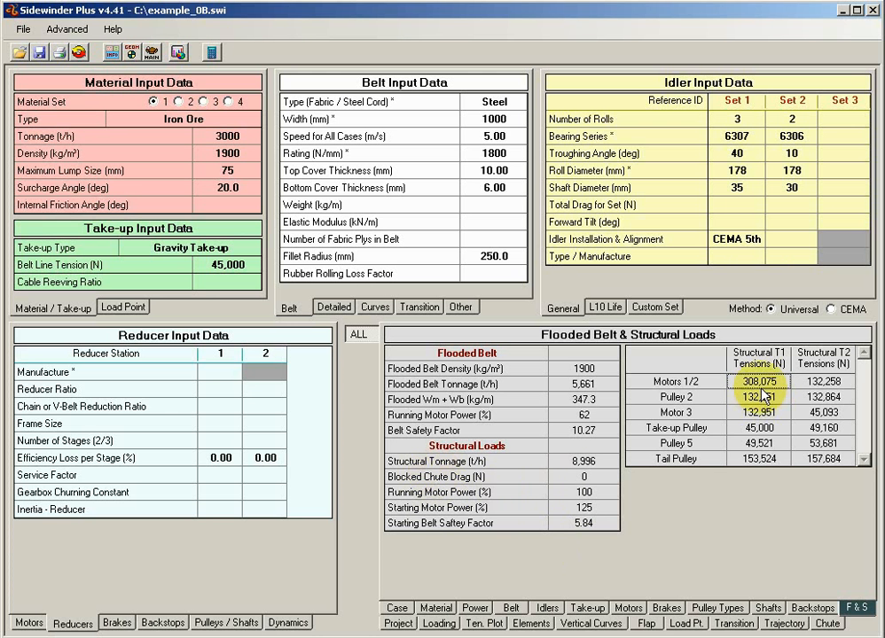
pyautogui.click(396, 608)
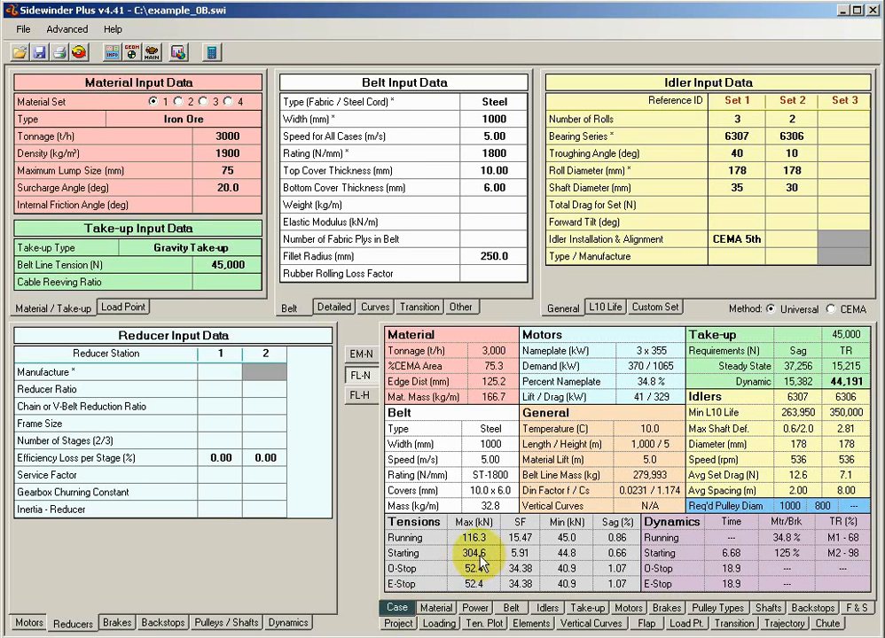
pyautogui.click(360, 396)
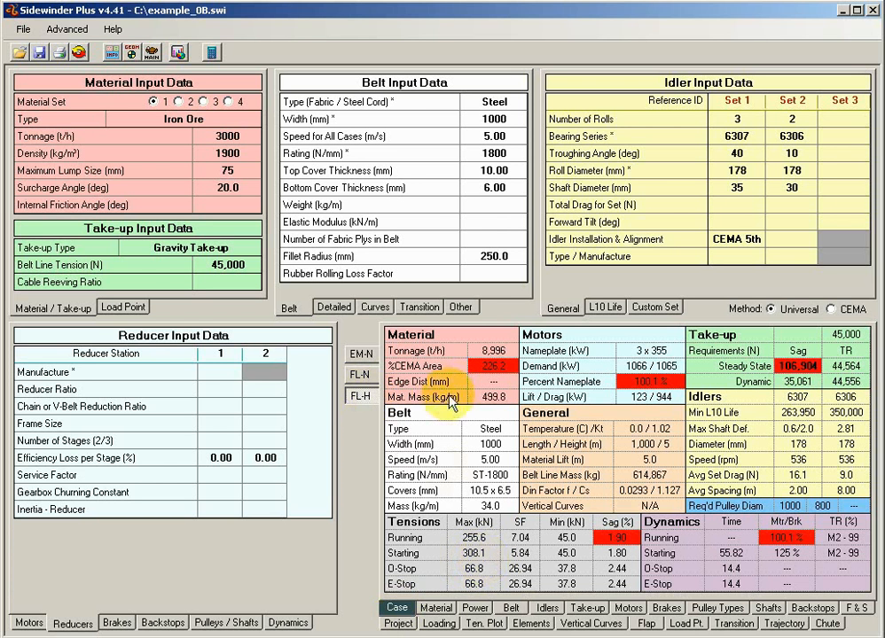
# - Set the structural loads starting torque to 200 %, recalculate, and show the flooded belt and structural loads results
pyautogui.click(112, 52)
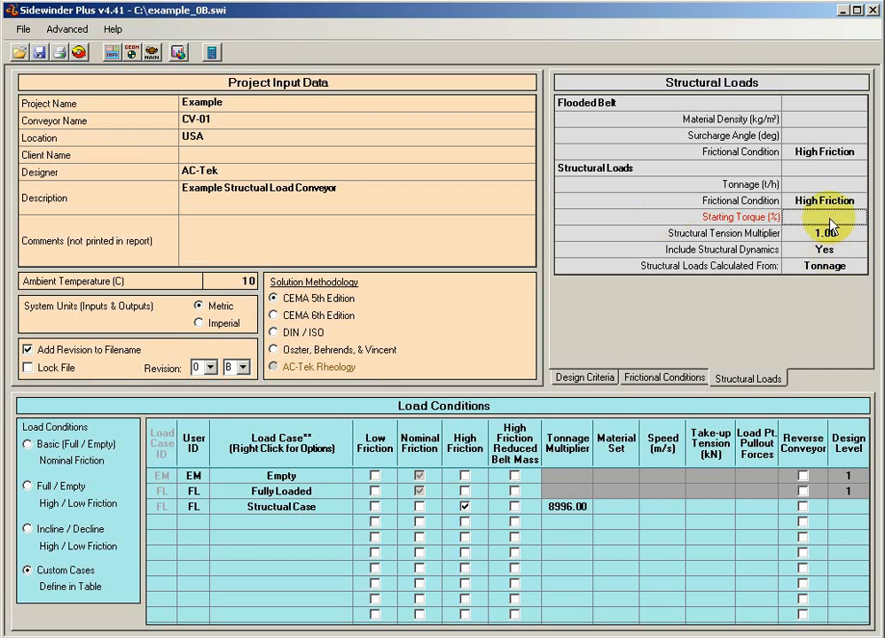
pyautogui.write('200')
pyautogui.click(825, 249)
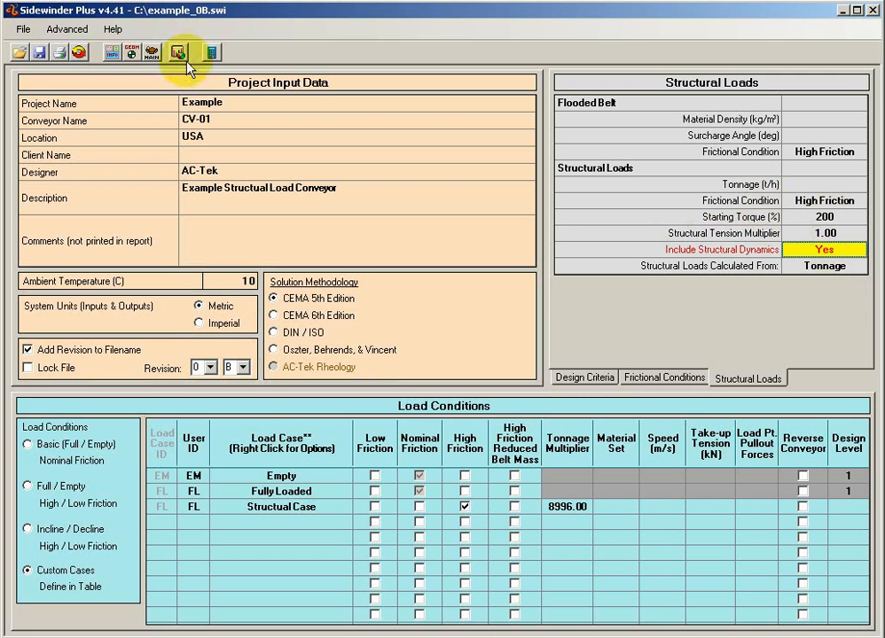
pyautogui.click(211, 52)
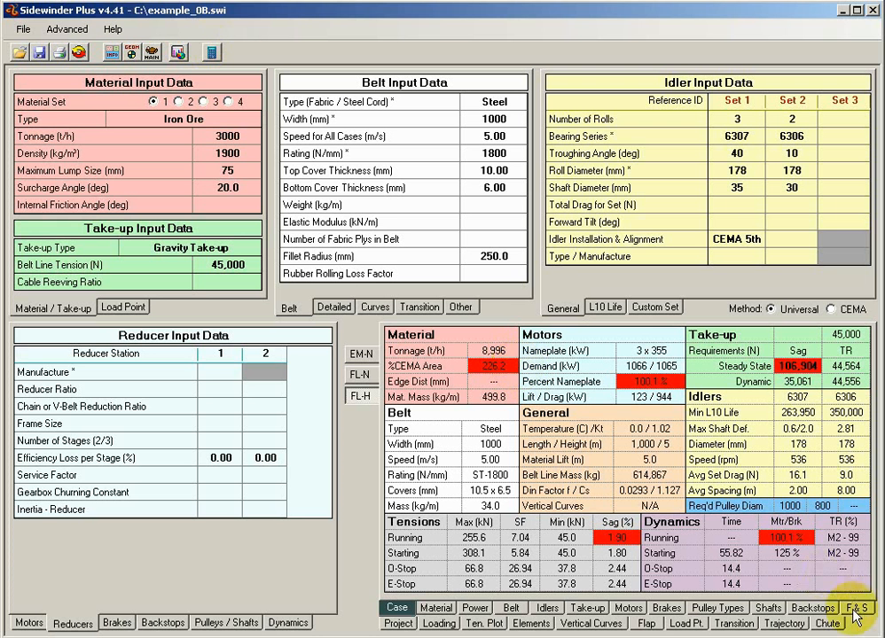
pyautogui.click(854, 609)
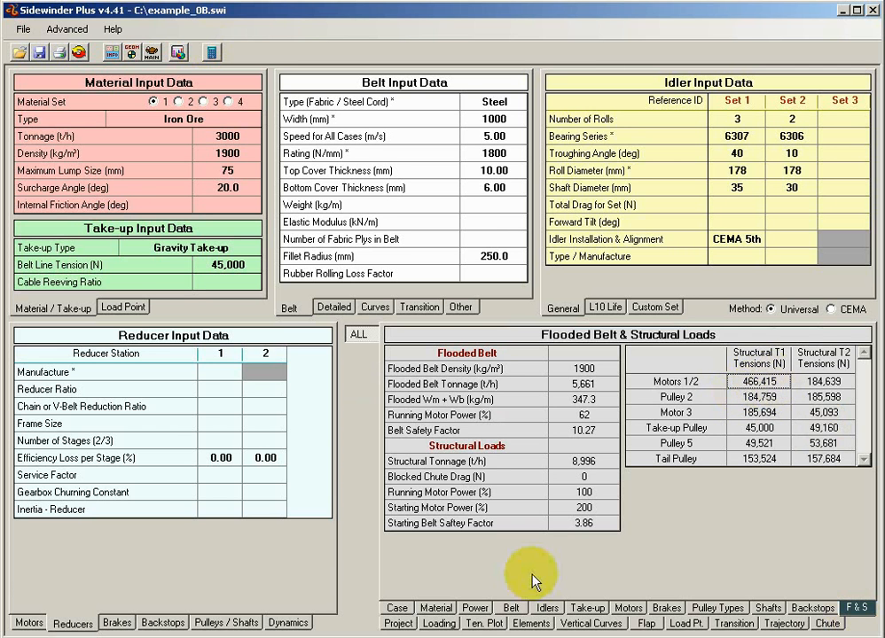
# - Display the FL-H case results and set the maximum starting torque to 200 % for both motor stations
pyautogui.click(399, 608)
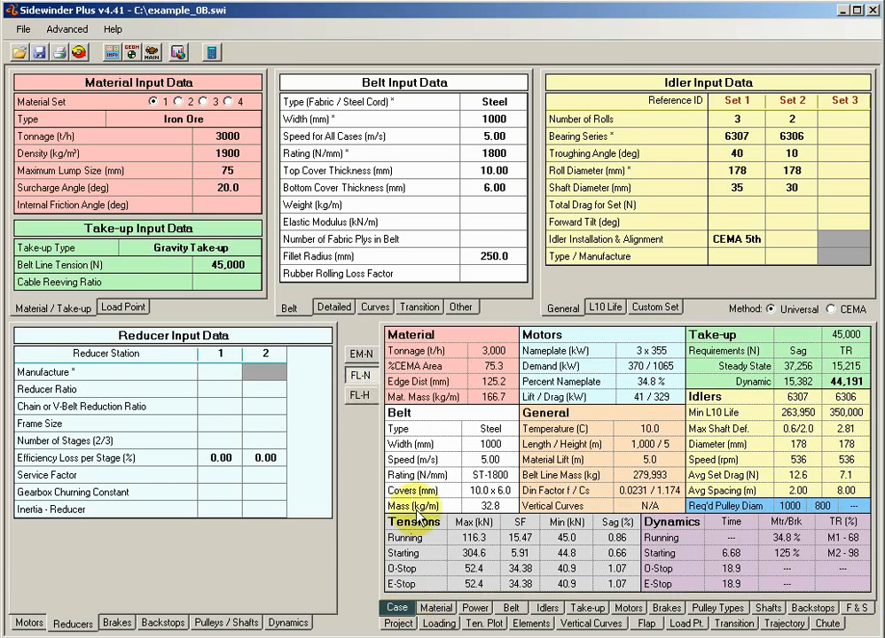
pyautogui.click(361, 395)
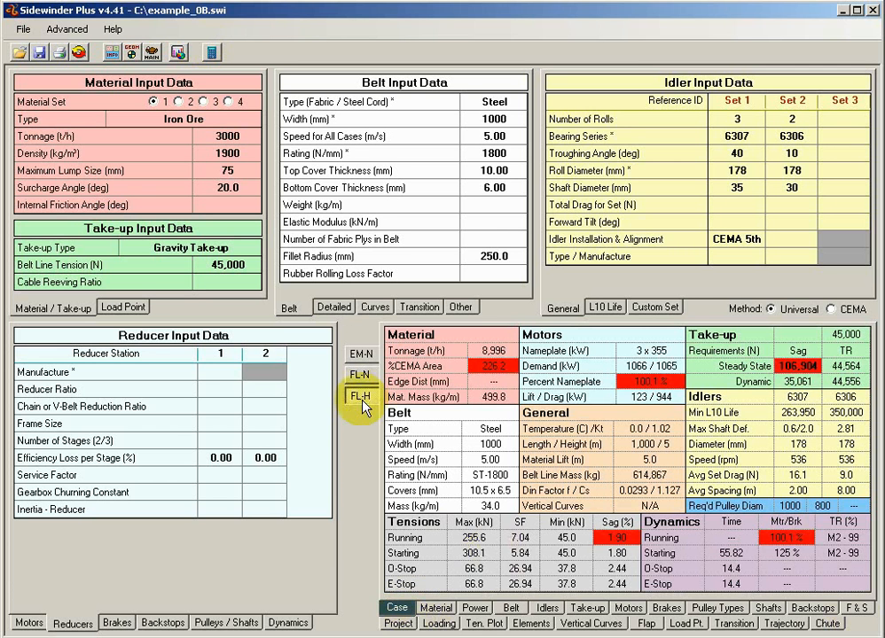
pyautogui.click(27, 624)
pyautogui.click(221, 457)
pyautogui.write('200')
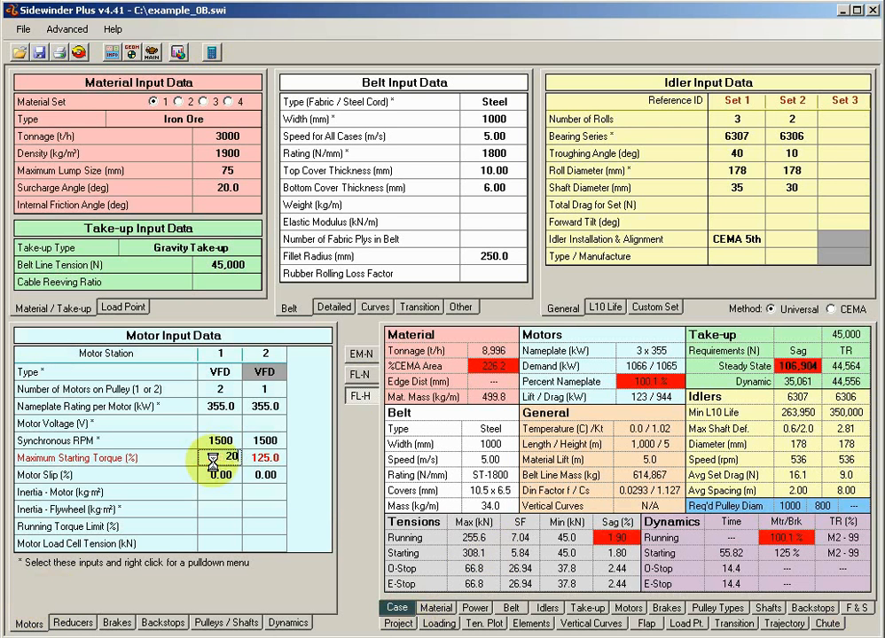
pyautogui.press('Return')
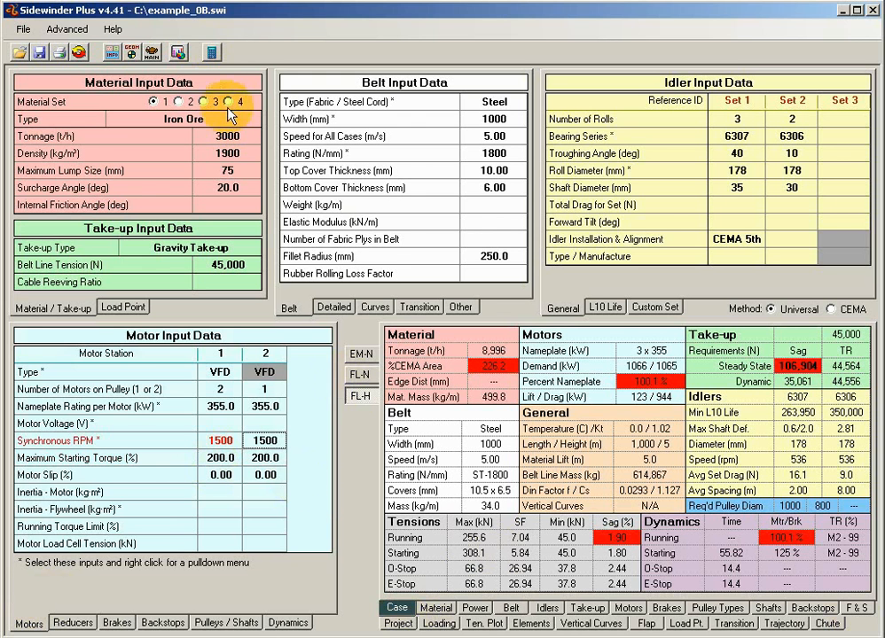
# - Compare the FL-H case's maximum starting tension with the Motors 1/2 structural T1 tension, returning to the case results
pyautogui.click(361, 375)
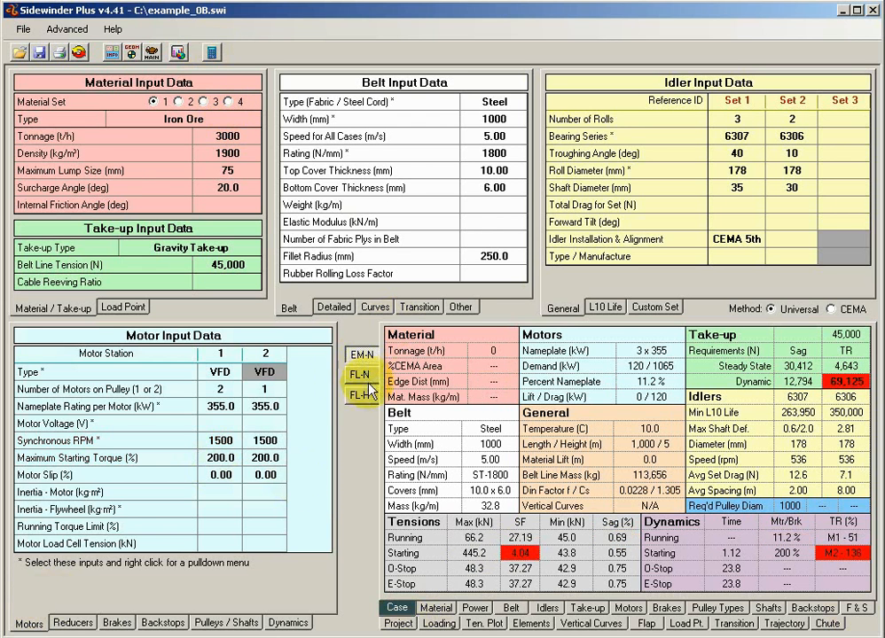
pyautogui.click(360, 396)
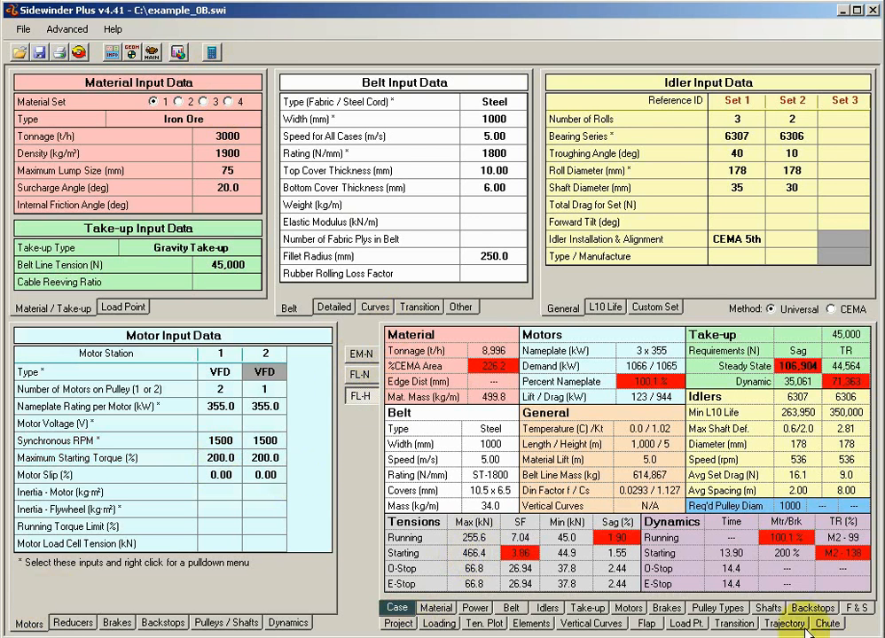
pyautogui.click(855, 607)
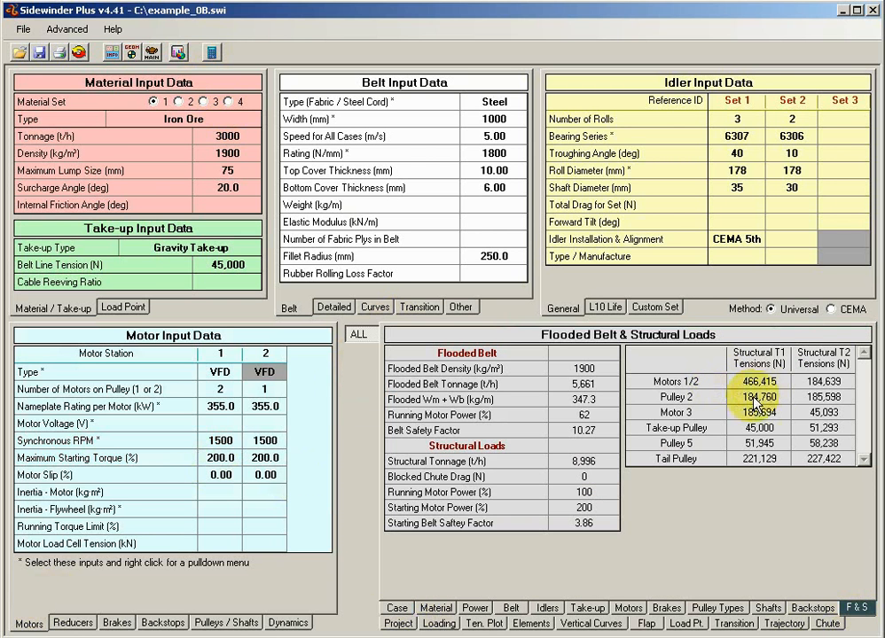
pyautogui.click(397, 608)
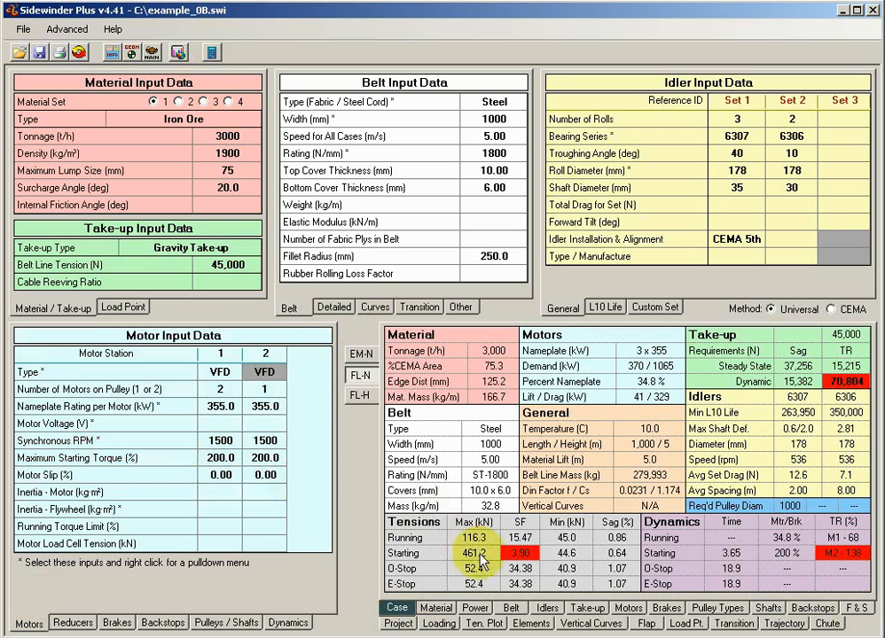
# - Set the maximum starting torque back to 125 % for both motor stations
pyautogui.write('125')
pyautogui.press('Tab')
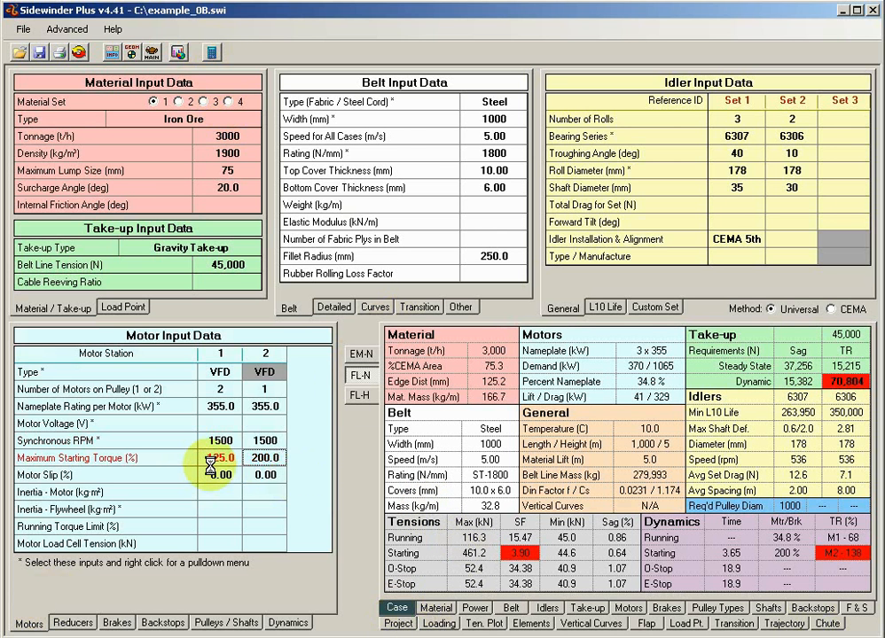
pyautogui.write('125')
pyautogui.press('Up')
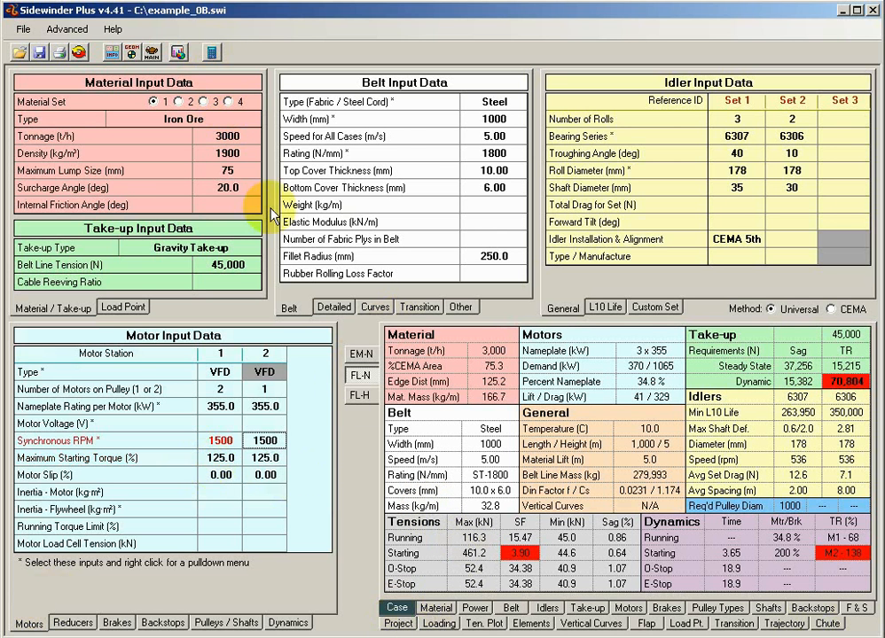
# - Exclude structural dynamics from the project's structural loads by setting Include Structural Dynamics to No
pyautogui.click(112, 53)
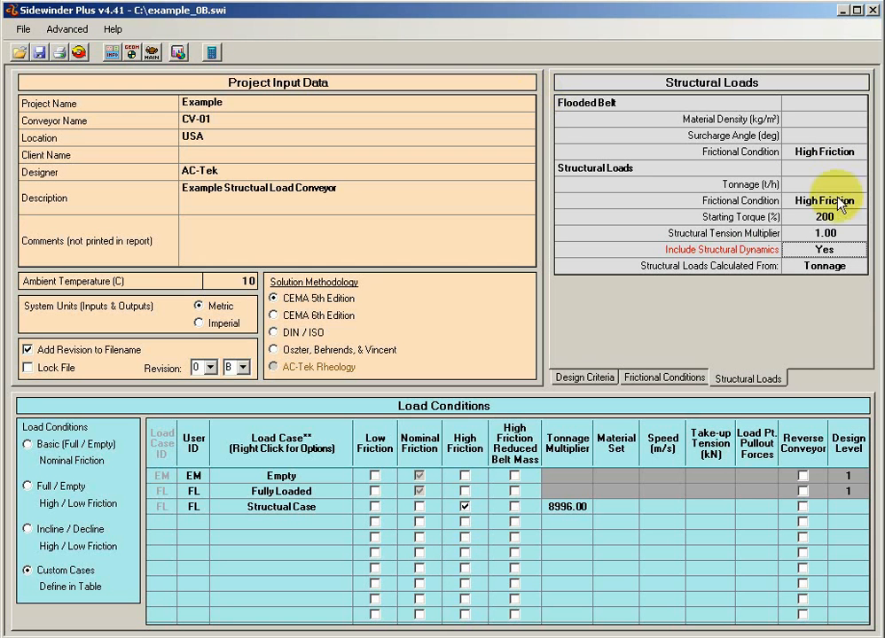
pyautogui.click(833, 220)
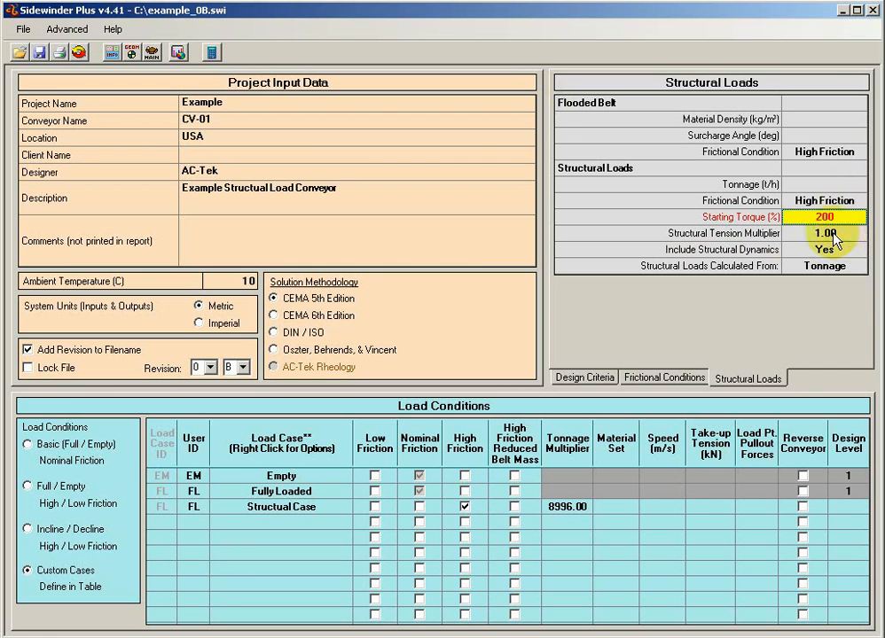
pyautogui.click(832, 235)
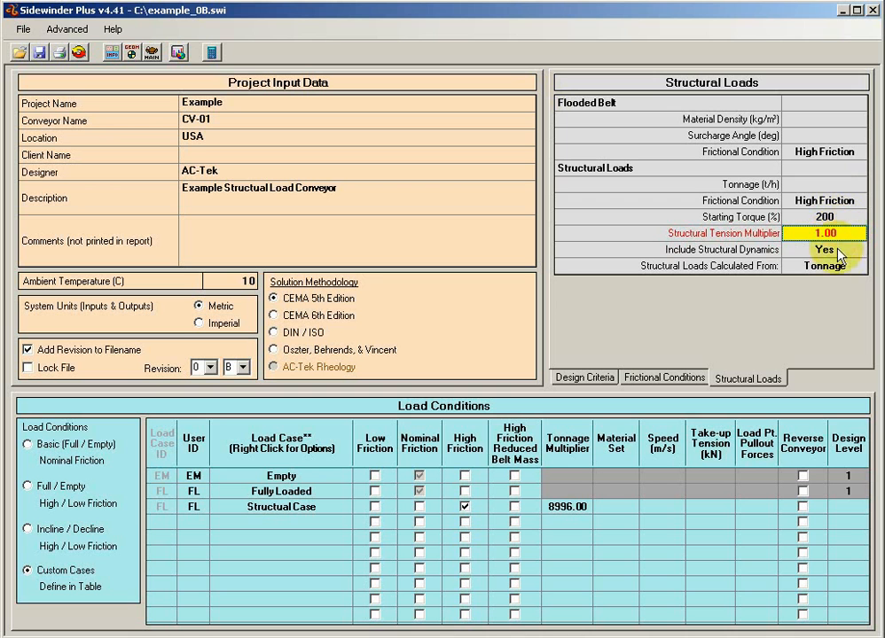
pyautogui.click(821, 250)
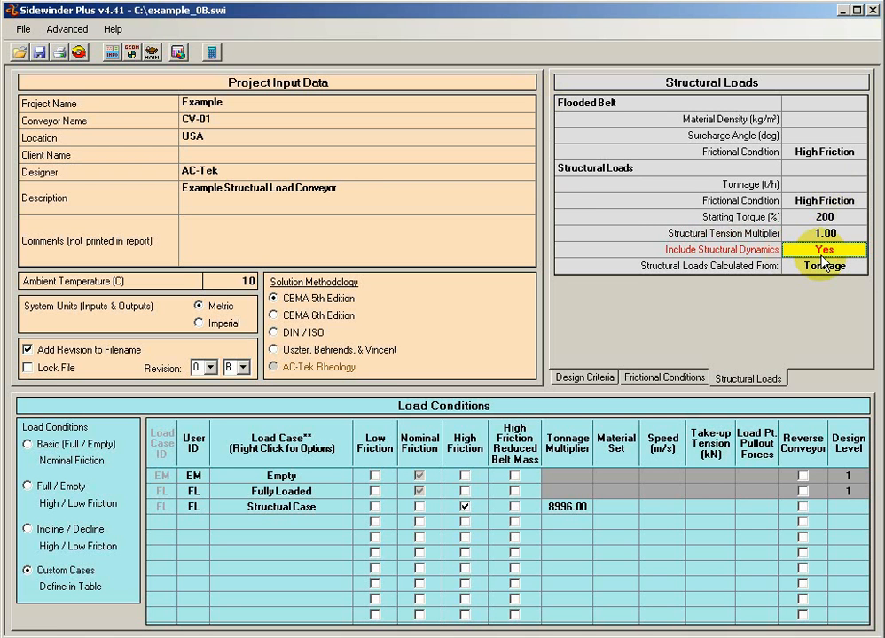
pyautogui.click(823, 251)
pyautogui.click(828, 277)
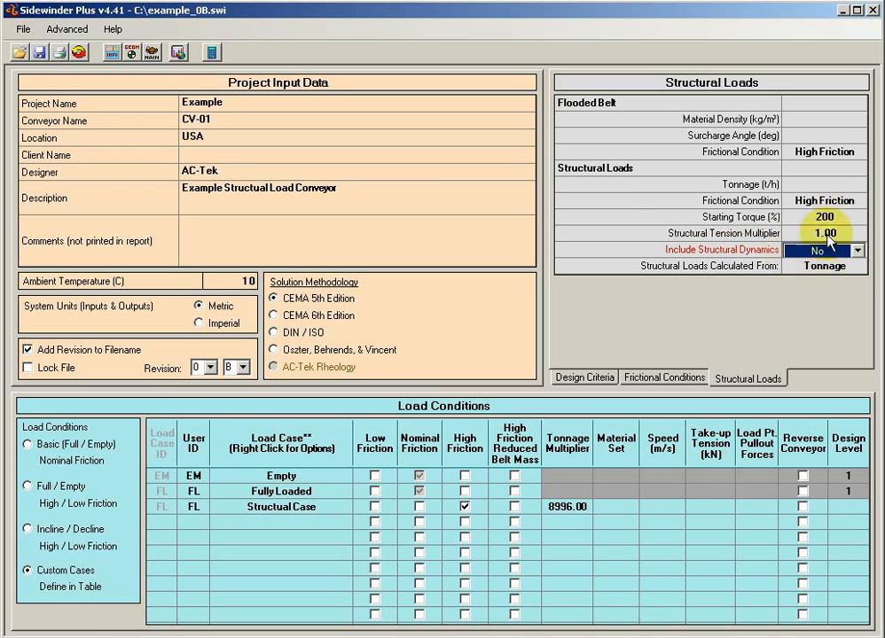
pyautogui.click(826, 219)
pyautogui.click(825, 250)
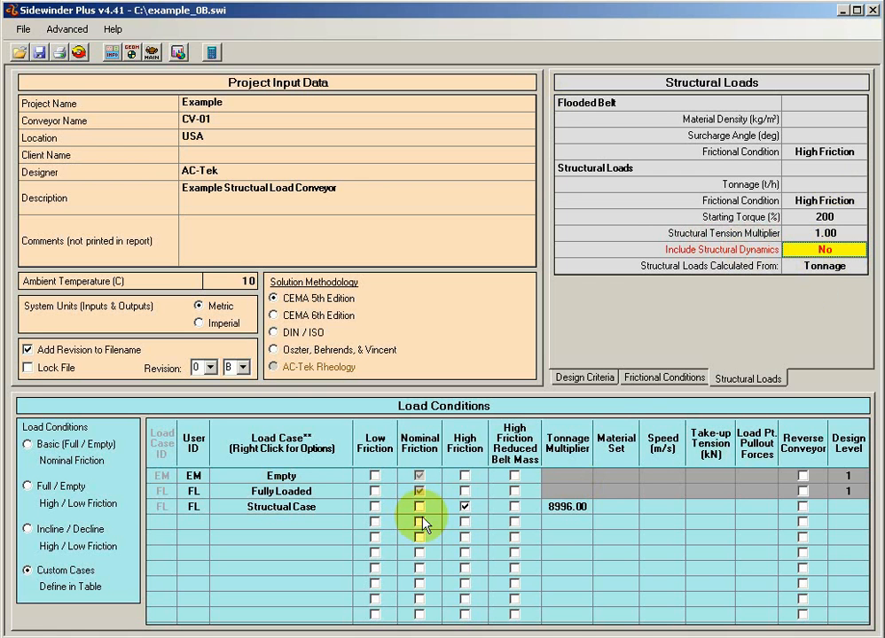
# - Set the structural tension multiplier to 1.50 in the structural loads inputs
pyautogui.click(811, 235)
pyautogui.write('1.5')
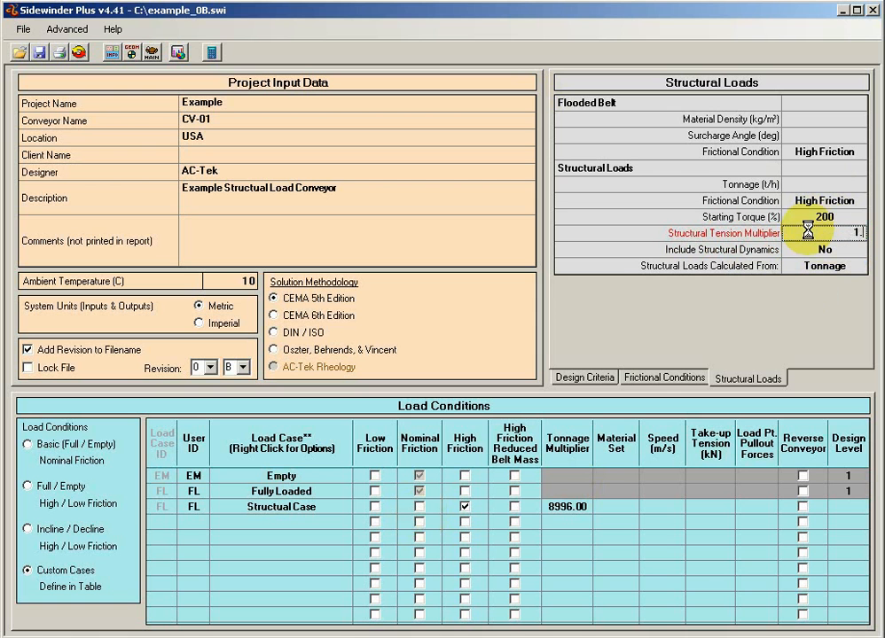
pyautogui.press('Up')
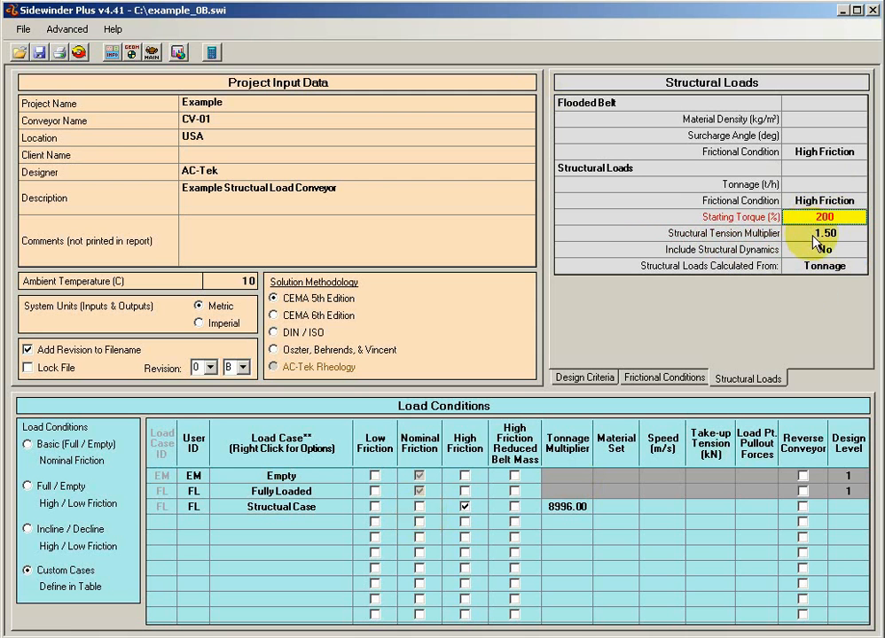
pyautogui.click(812, 235)
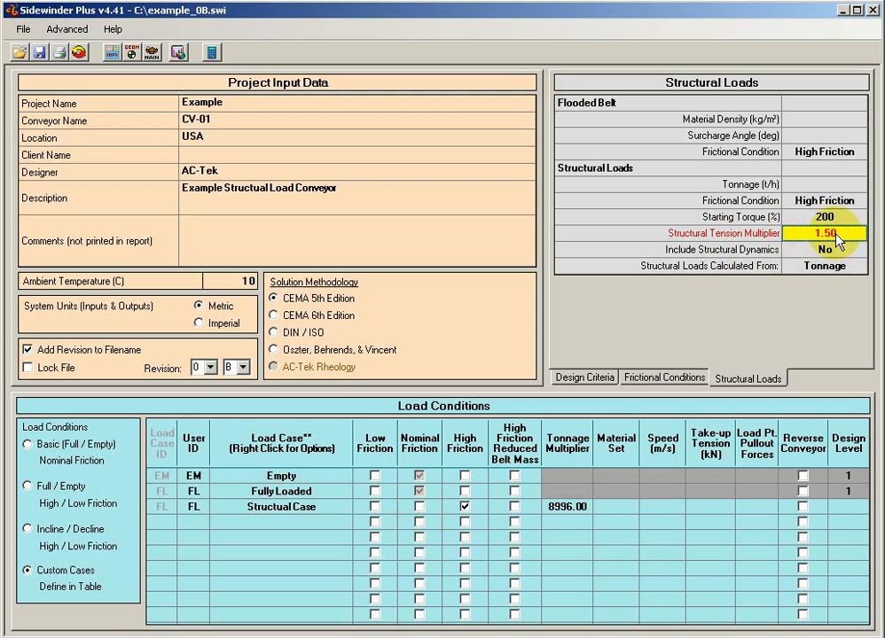
# - Recalculate the conveyor and check the structural running motor power and Motors 1/2 T1 tension in the flooded belt and structural loads results
pyautogui.click(212, 52)
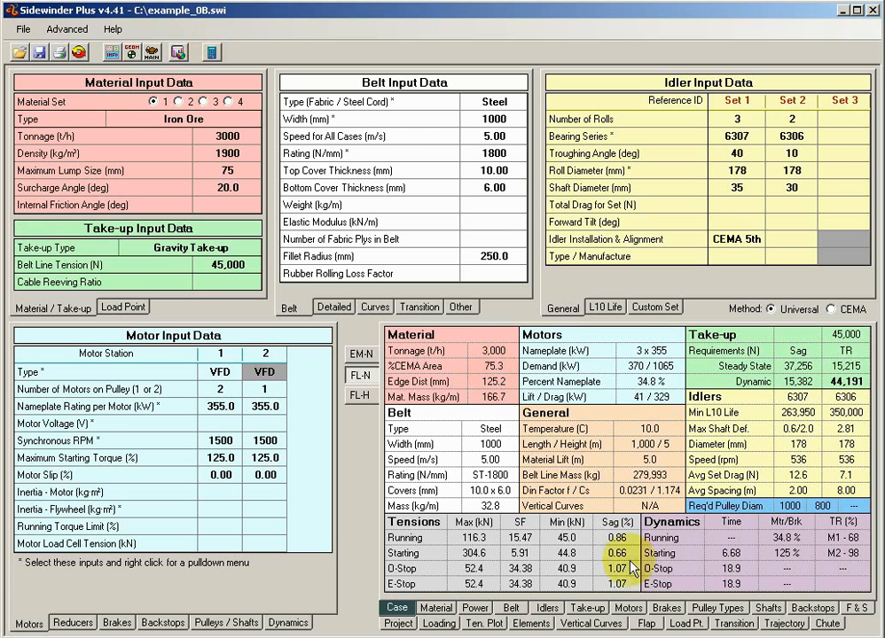
pyautogui.click(856, 607)
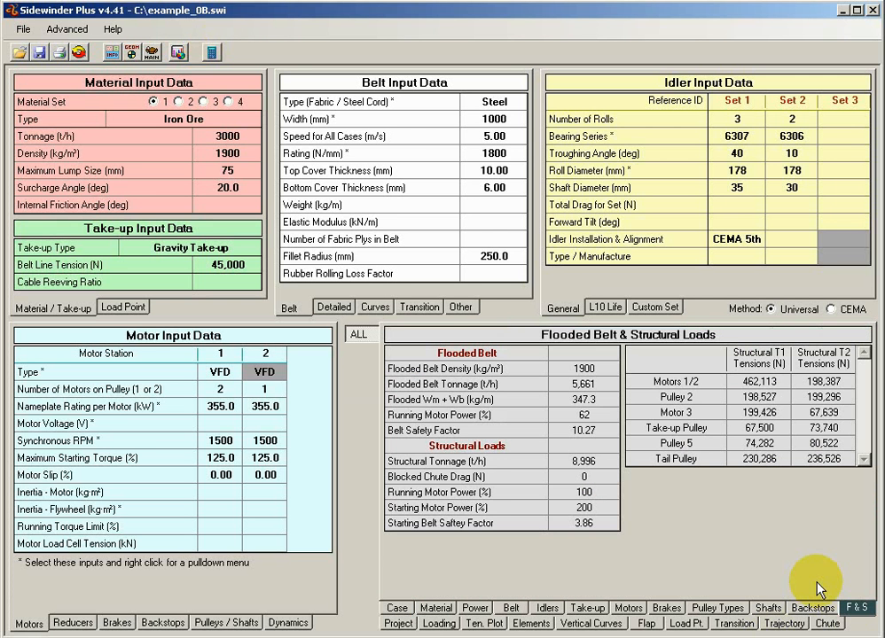
pyautogui.click(577, 490)
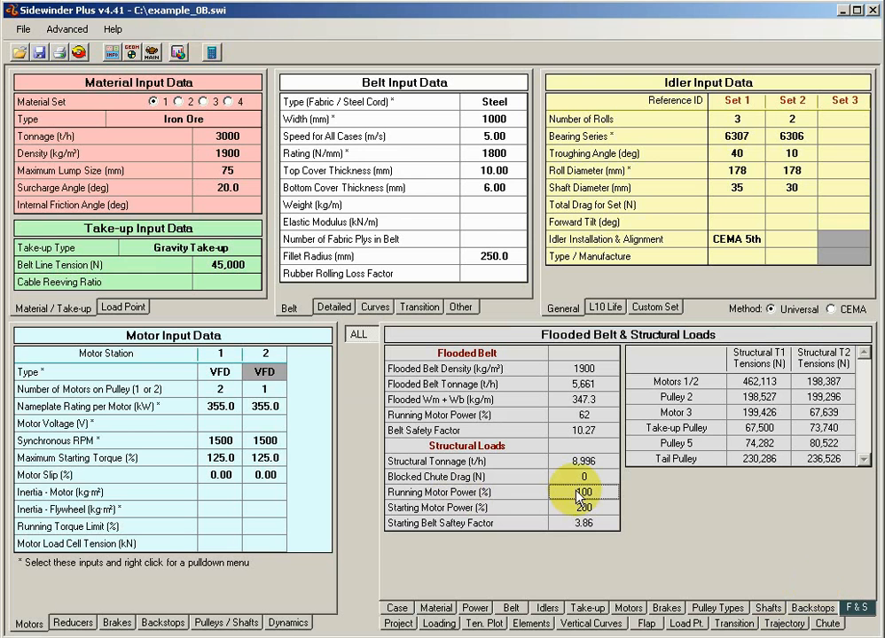
pyautogui.click(756, 381)
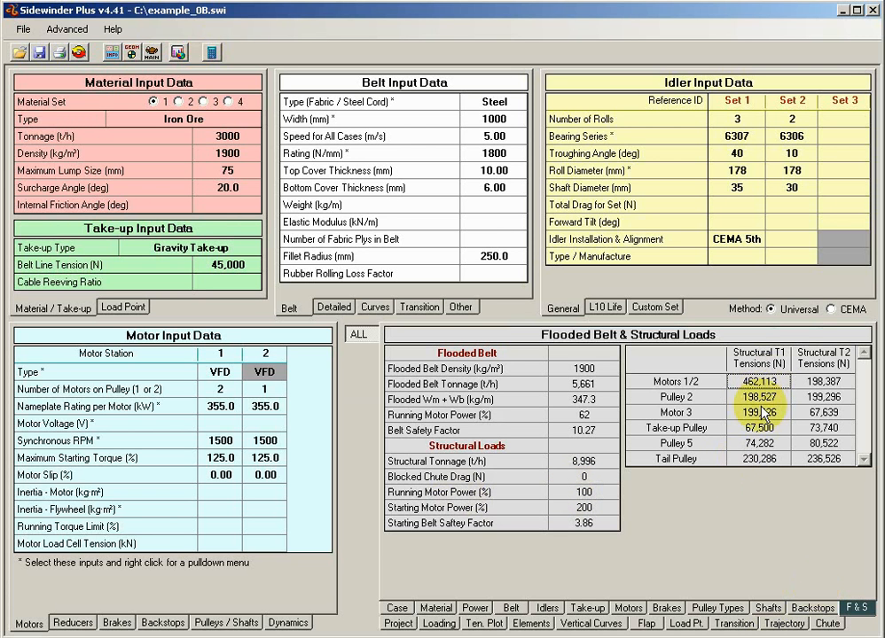
# - Review the options for what the structural loads are calculated from, keeping Tonnage selected
pyautogui.click(112, 53)
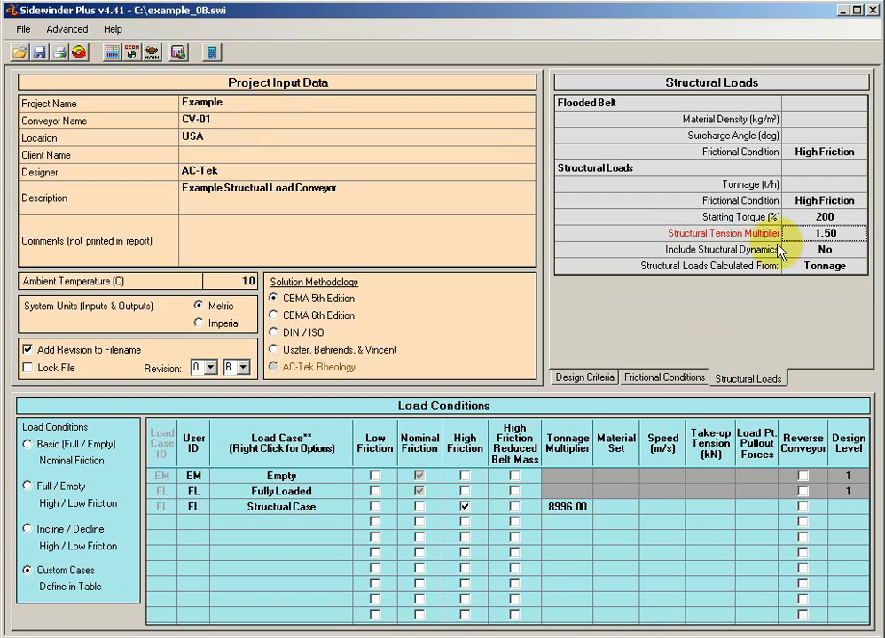
pyautogui.click(836, 268)
pyautogui.click(837, 269)
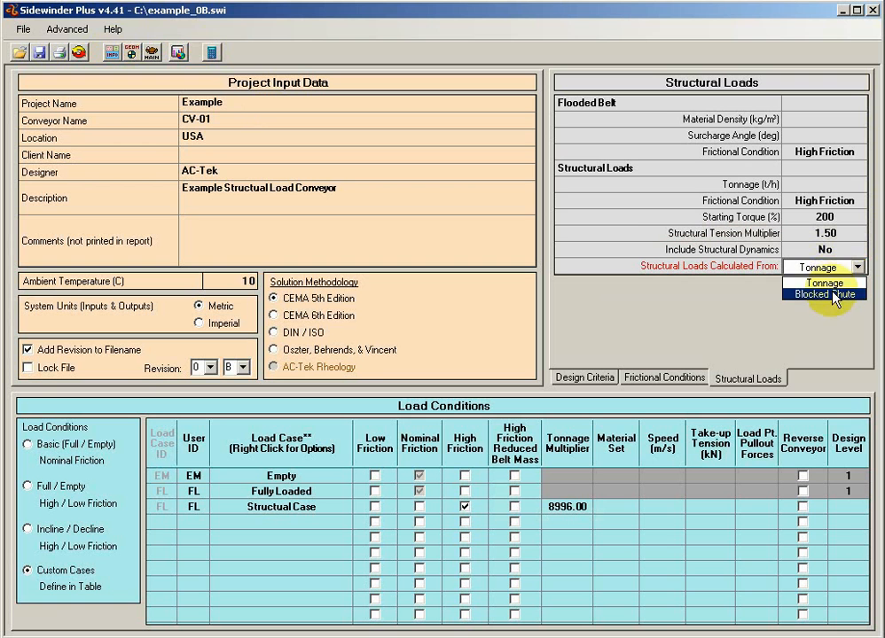
pyautogui.click(827, 251)
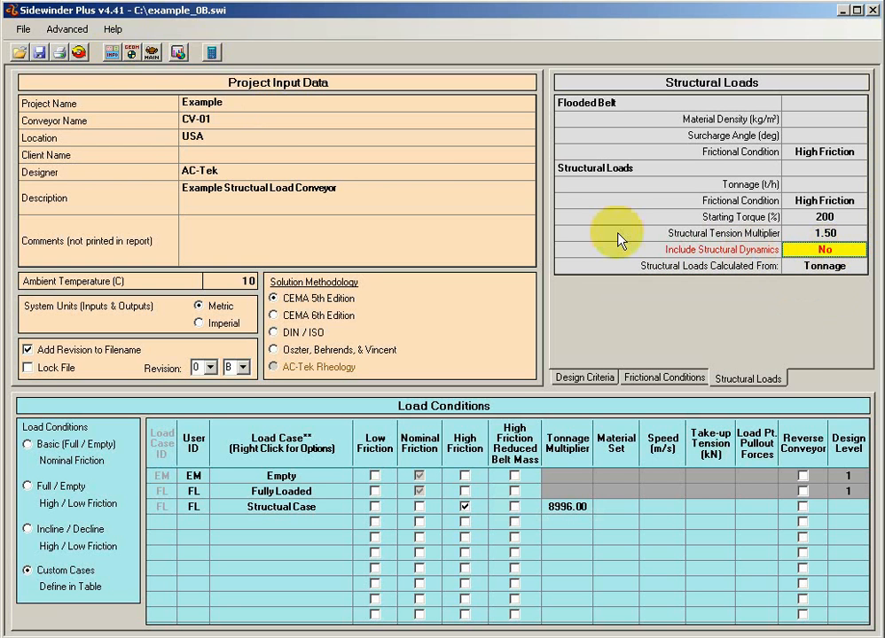
# - Create a summary report that includes the Structural Loads section
pyautogui.click(60, 53)
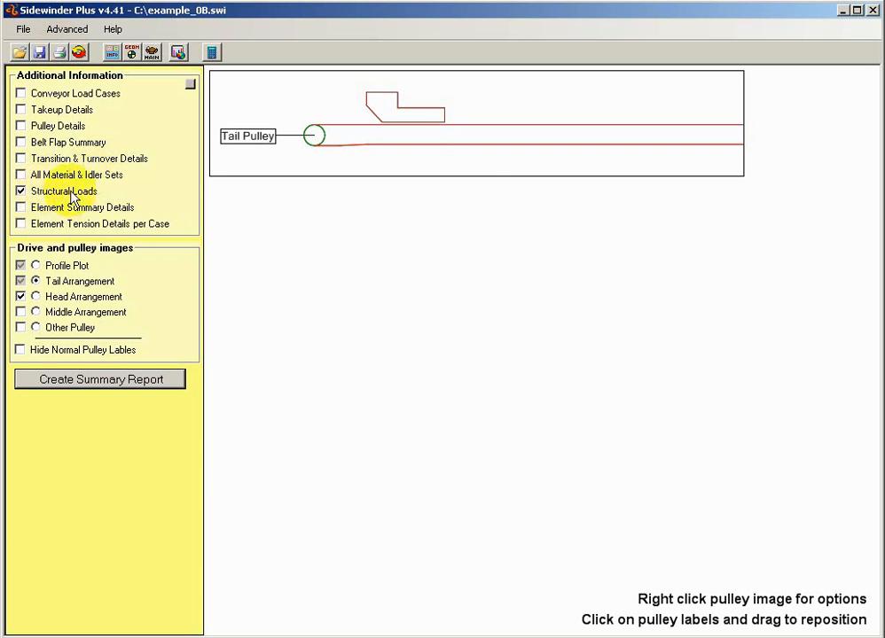
pyautogui.click(87, 379)
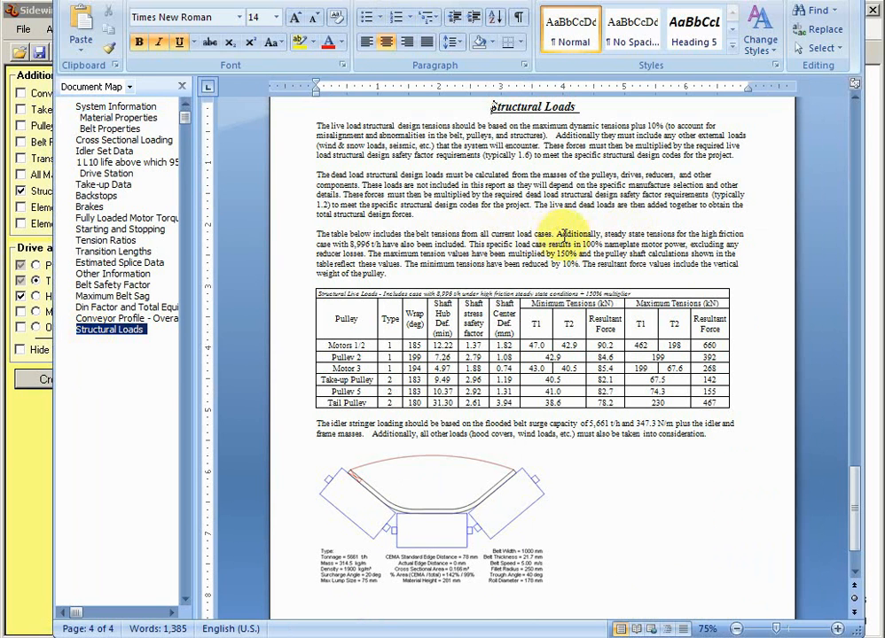
# - Examine the report's structural load case, tension multiplier, pulley tension table, idler stringer note and belt cross-section, and return to Sidewinder
pyautogui.moveTo(334, 243); pyautogui.dragTo(595, 243)
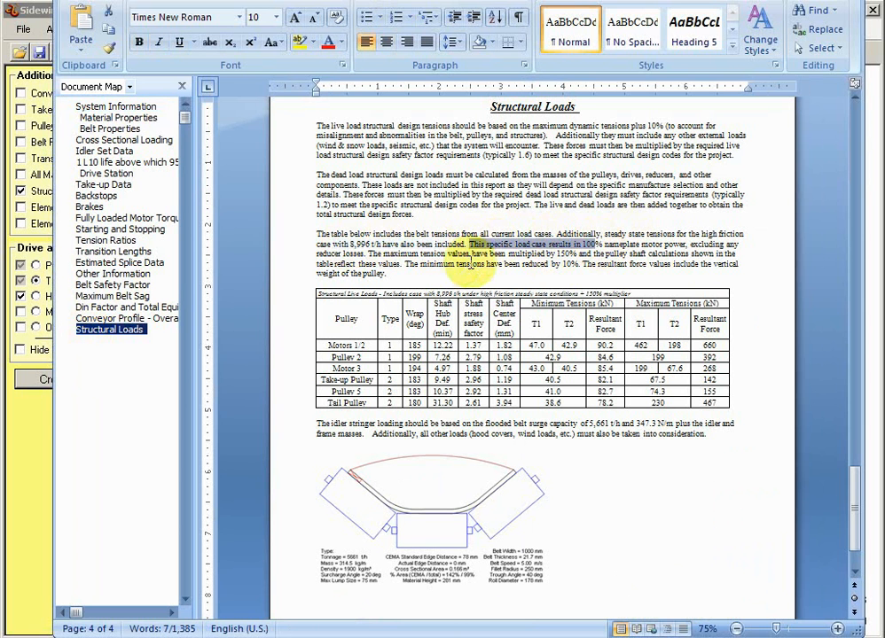
pyautogui.moveTo(383, 254); pyautogui.dragTo(574, 255)
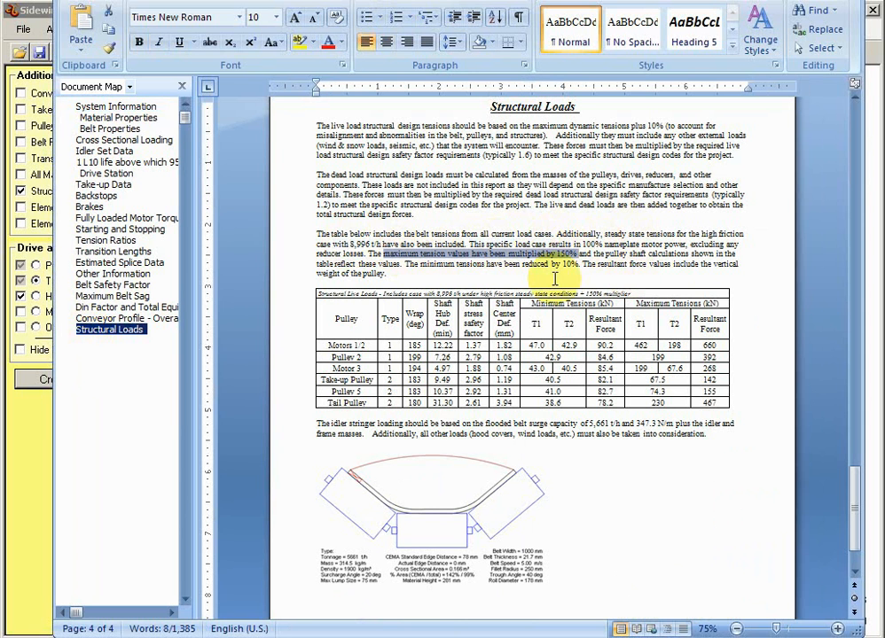
pyautogui.moveTo(356, 320); pyautogui.dragTo(607, 389)
pyautogui.moveTo(674, 443); pyautogui.dragTo(328, 415)
pyautogui.click(412, 498)
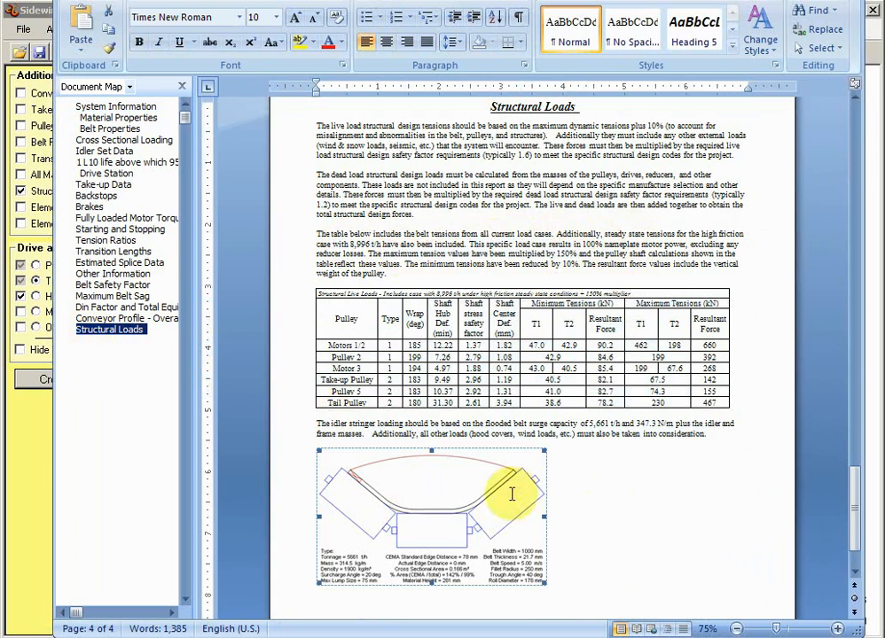
pyautogui.click(43, 470)
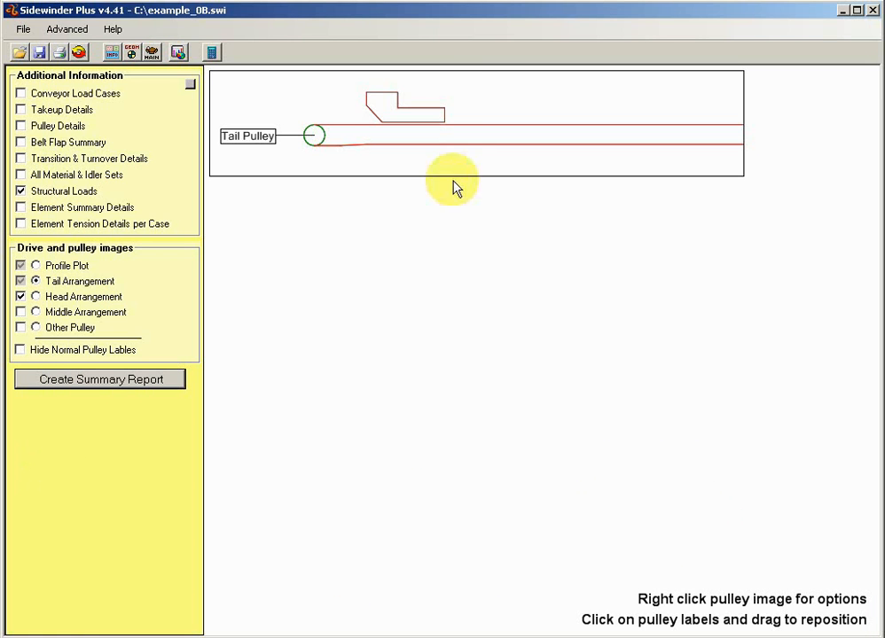